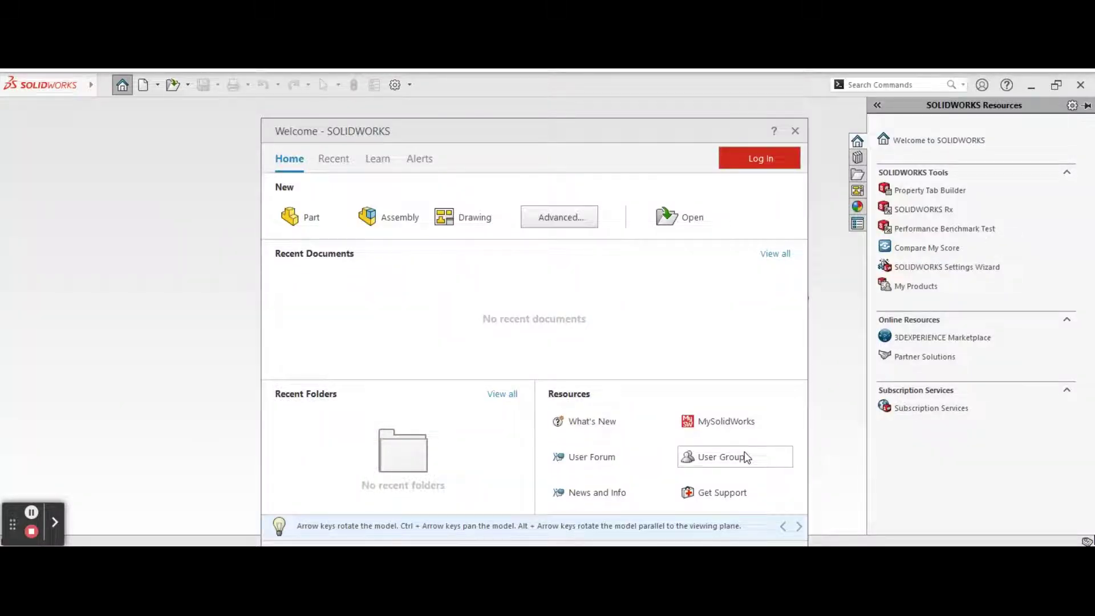
Create a new Part document with MMGS units and the chosen dimension standard
left_click(301, 221)
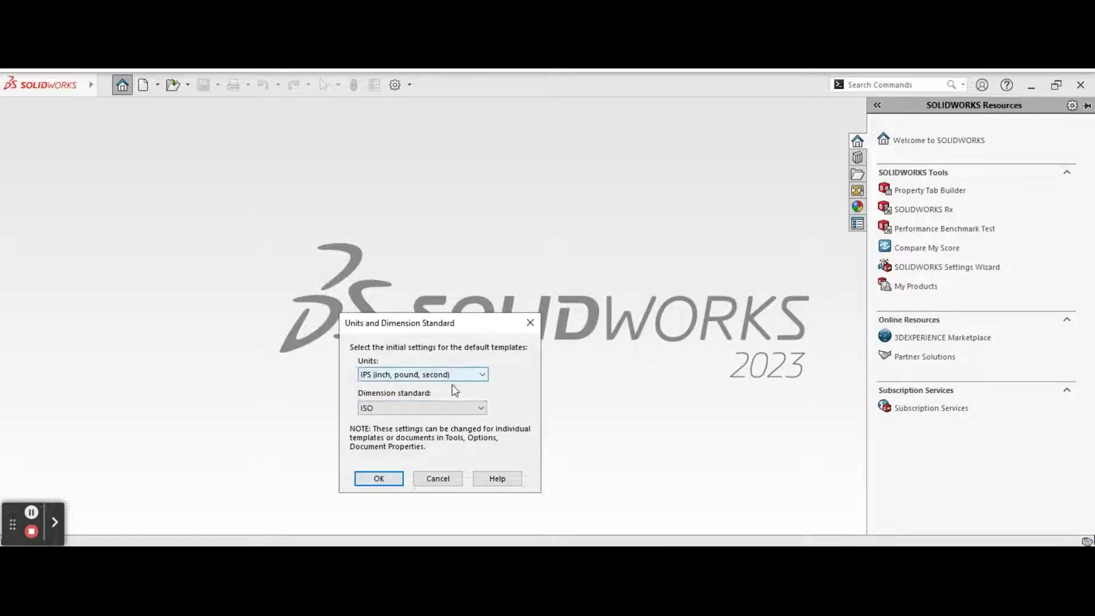
left_click(450, 375)
left_click(399, 407)
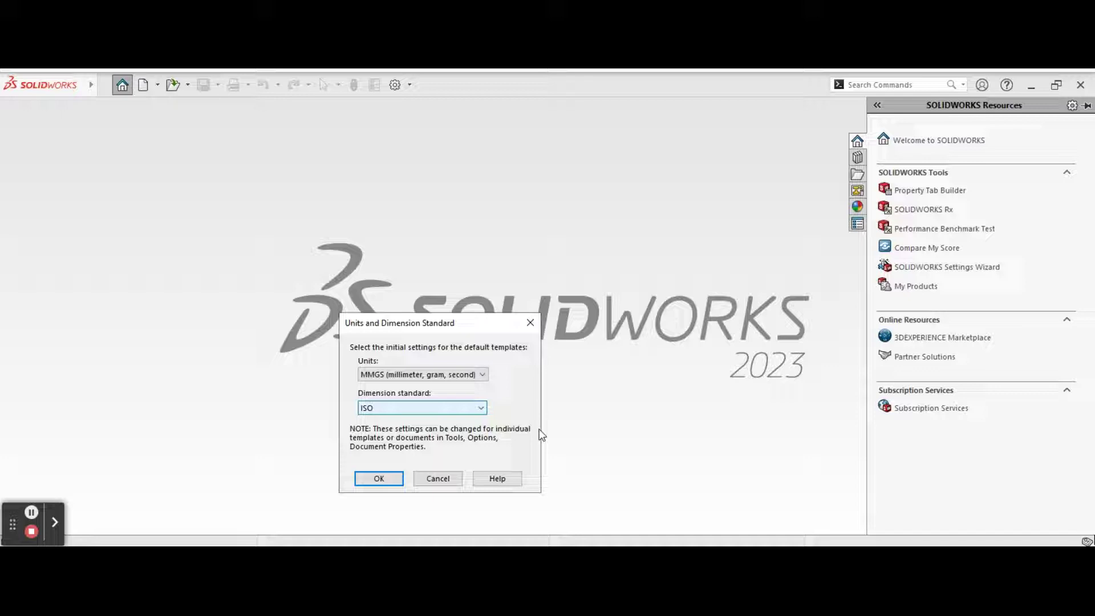
left_click(393, 410)
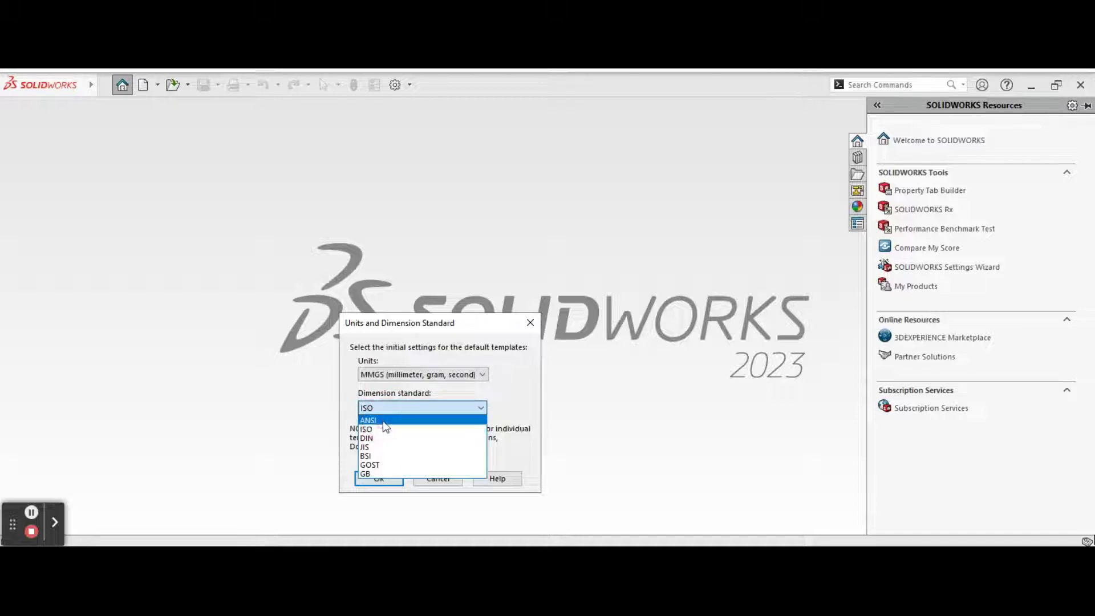
left_click(377, 420)
left_click(379, 479)
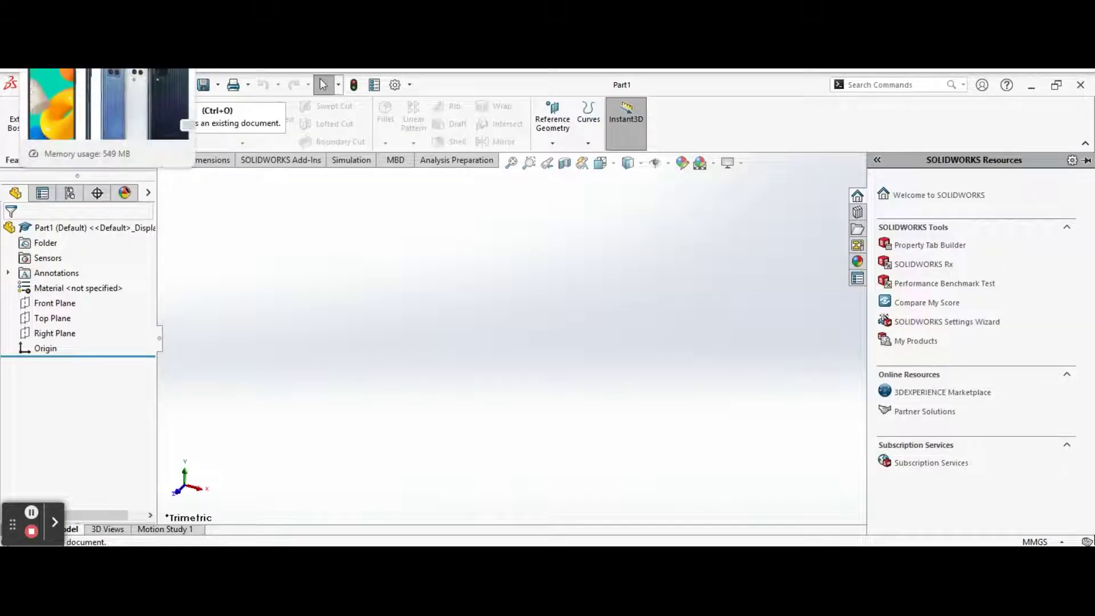
Scroll the Galaxy M32 features page to the labelled 64MP, 8MP and 2MP rear-camera close-up
left_click(80, 26)
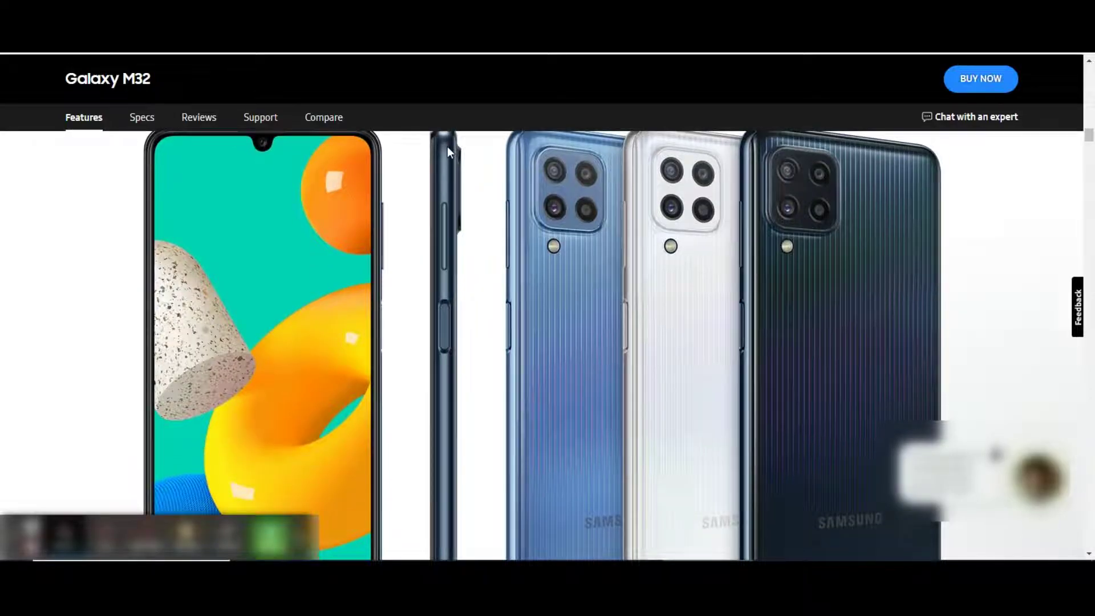
scroll(433, 222, "down", 2)
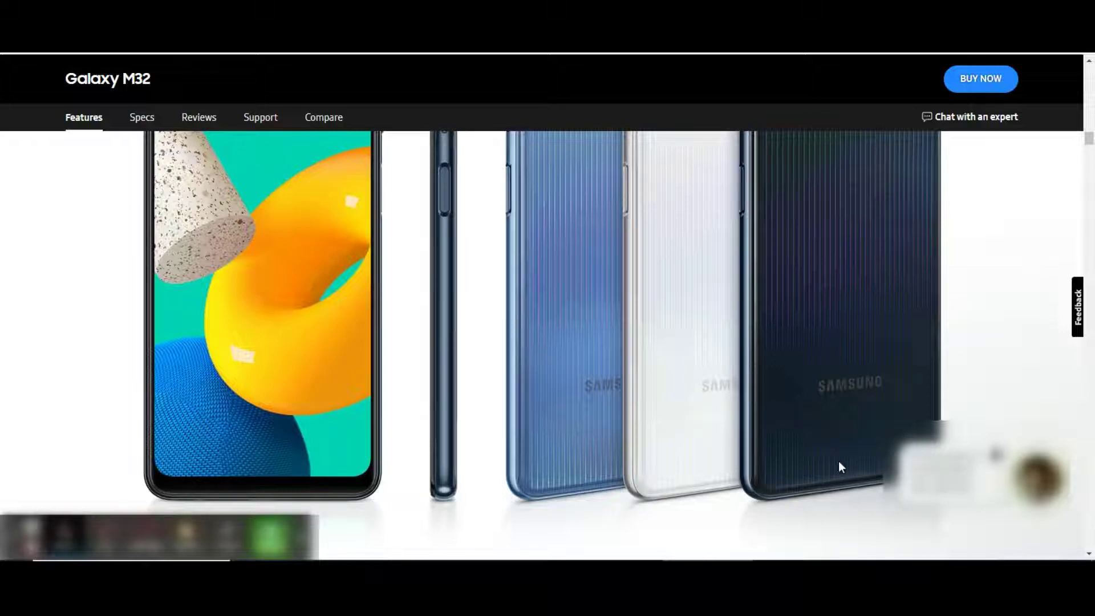
scroll(485, 337, "down", 6)
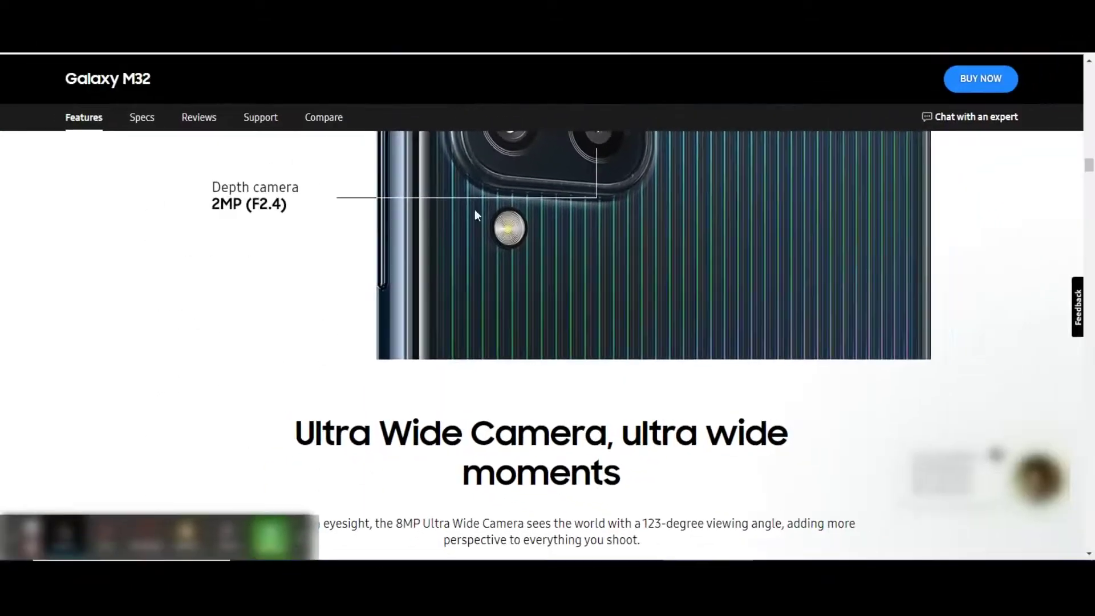
scroll(580, 271, "up", 3)
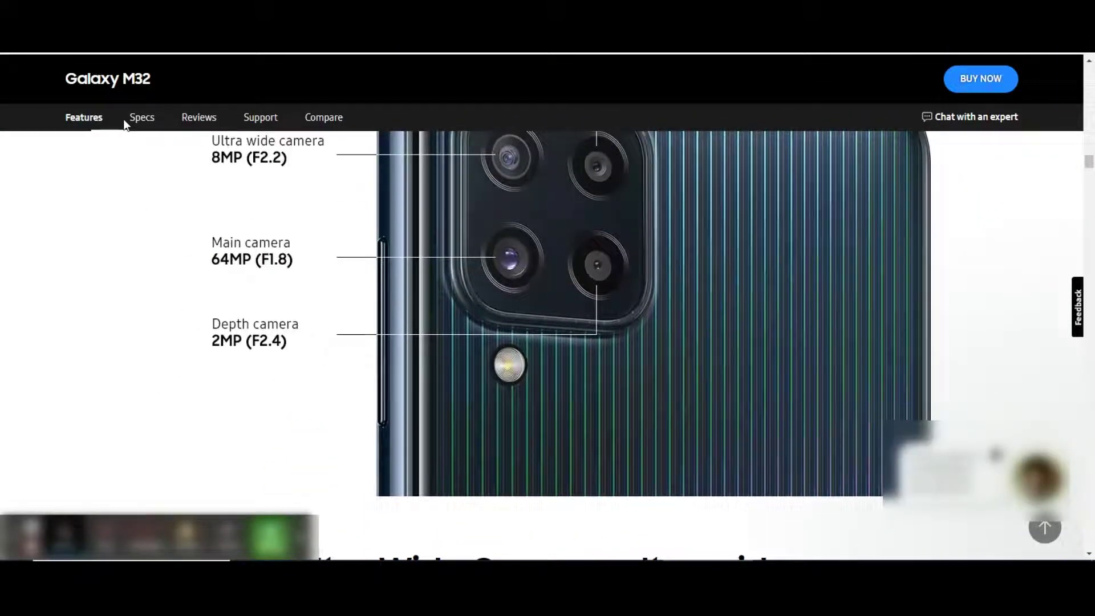
Open the Galaxy M32 Specs tab and scroll to the 159.3 x 74.0 x 8.4 mm, 180 g physical specification
left_click(138, 117)
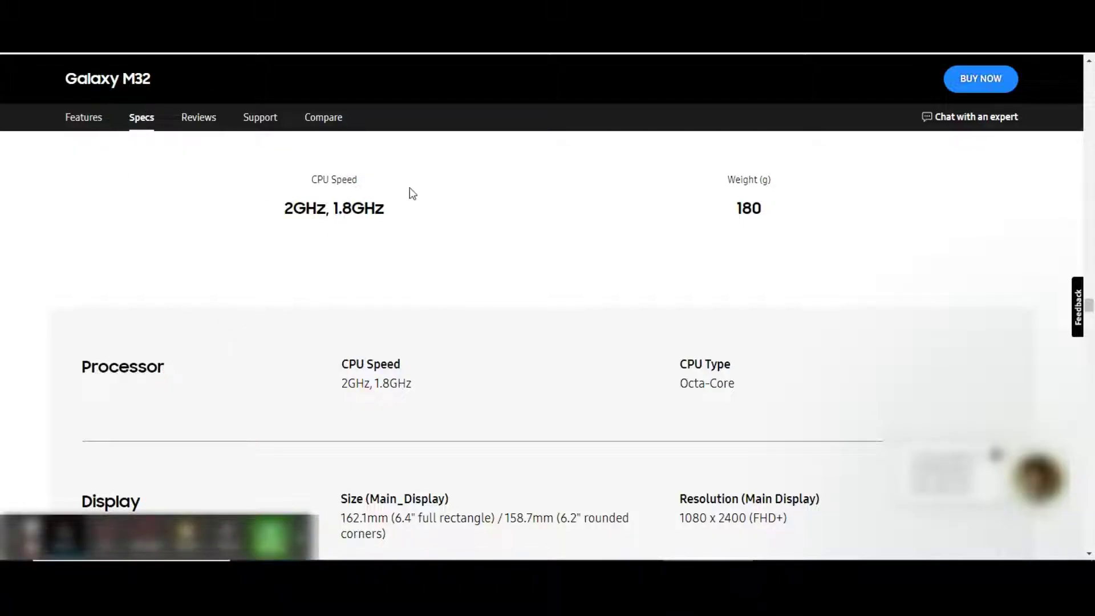
scroll(496, 272, "down", 3)
scroll(487, 271, "down", 15)
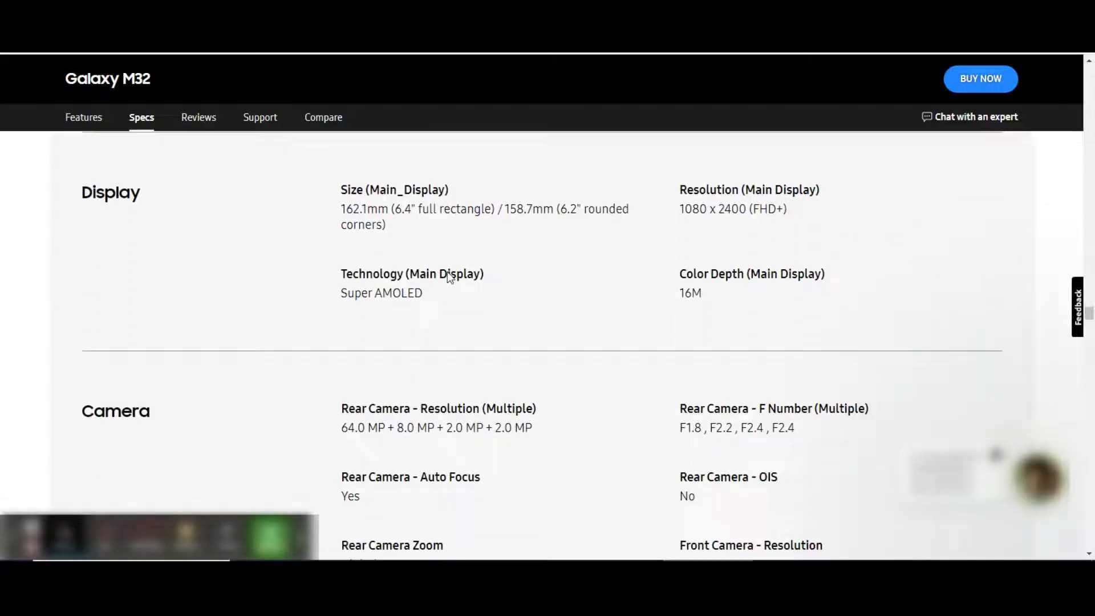
scroll(430, 296, "down", 15)
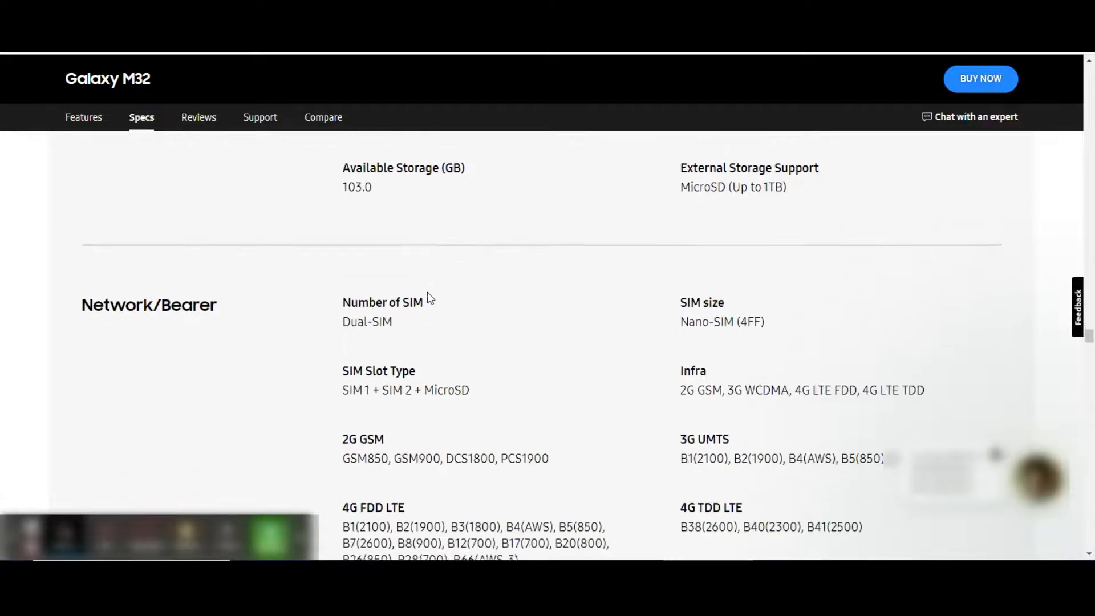
scroll(422, 299, "down", 10)
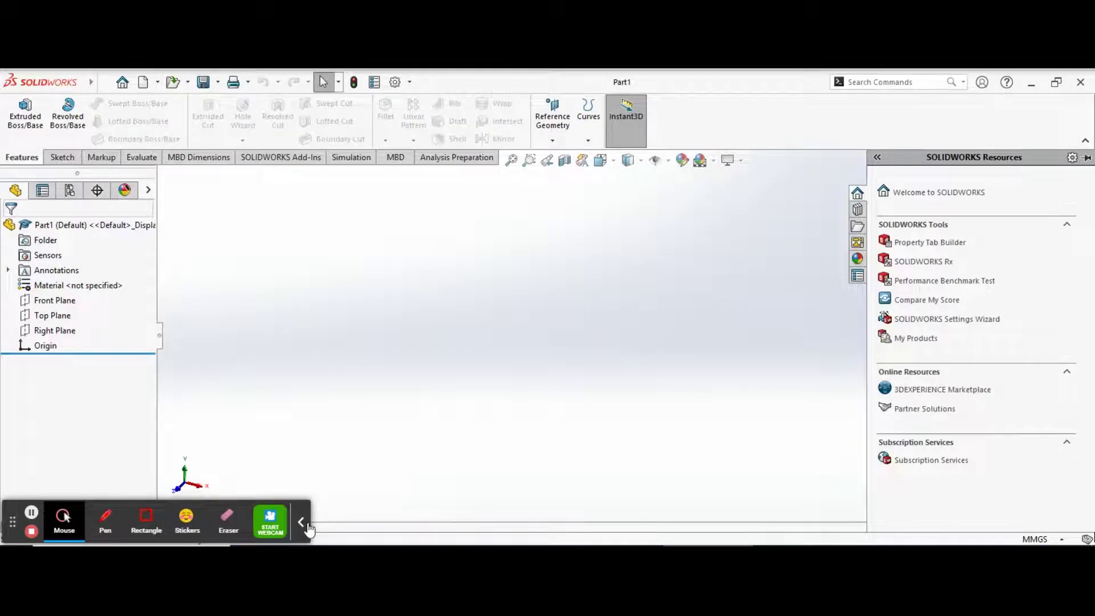
Switch back to the blank Part1 document in SOLIDWORKS
left_click(309, 530)
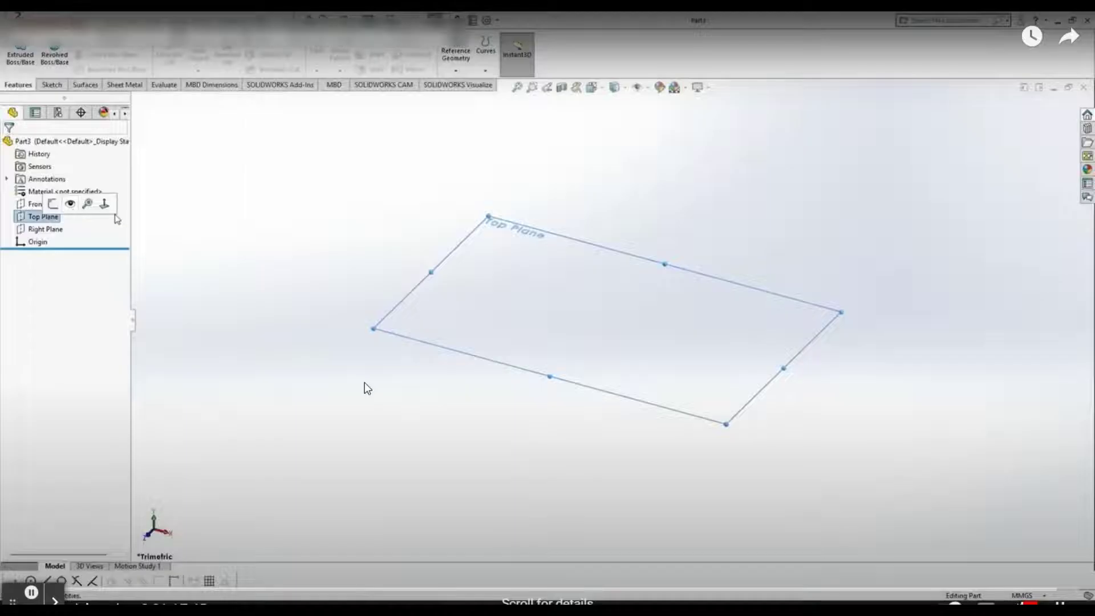
Draw a centre rectangle from the origin on the Top Plane, viewed normal to it
left_click(105, 205)
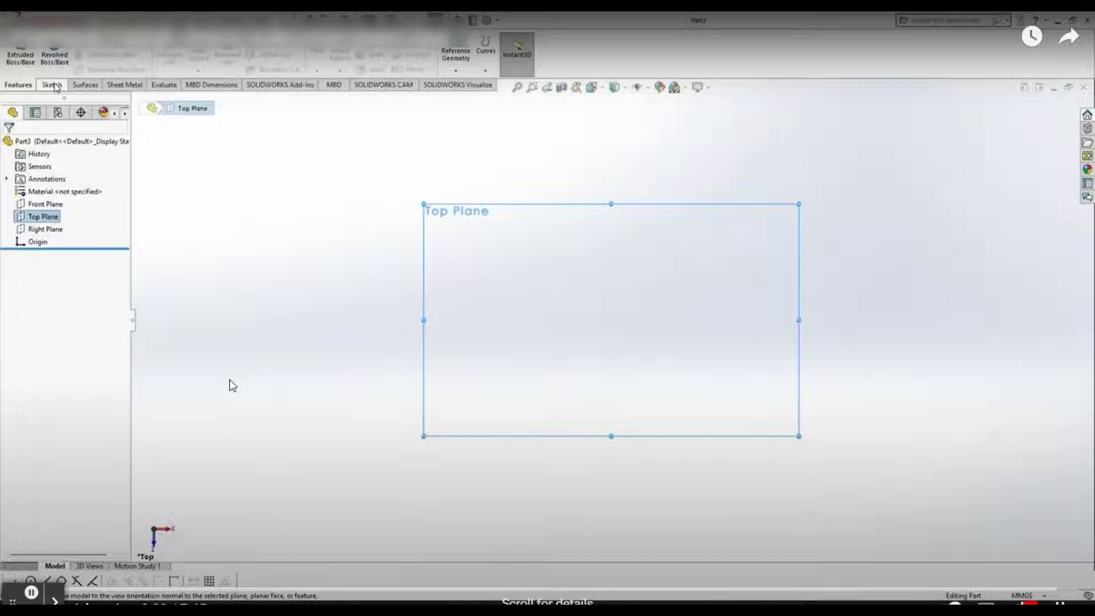
left_click(53, 85)
left_click(75, 55)
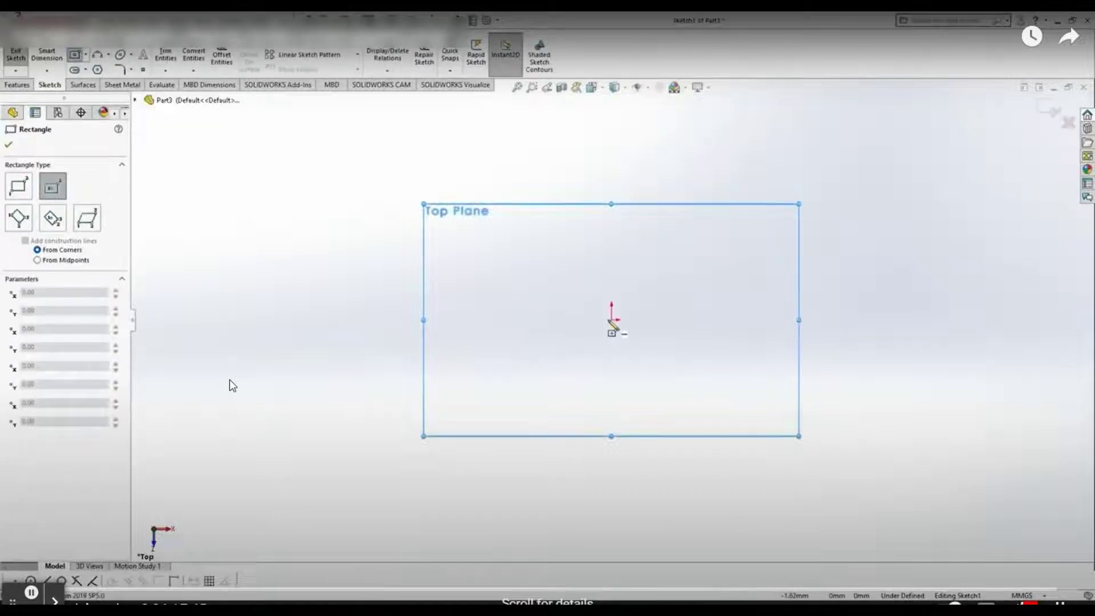
left_click(611, 320)
left_click(670, 435)
right_click_drag(753, 430, 752, 291)
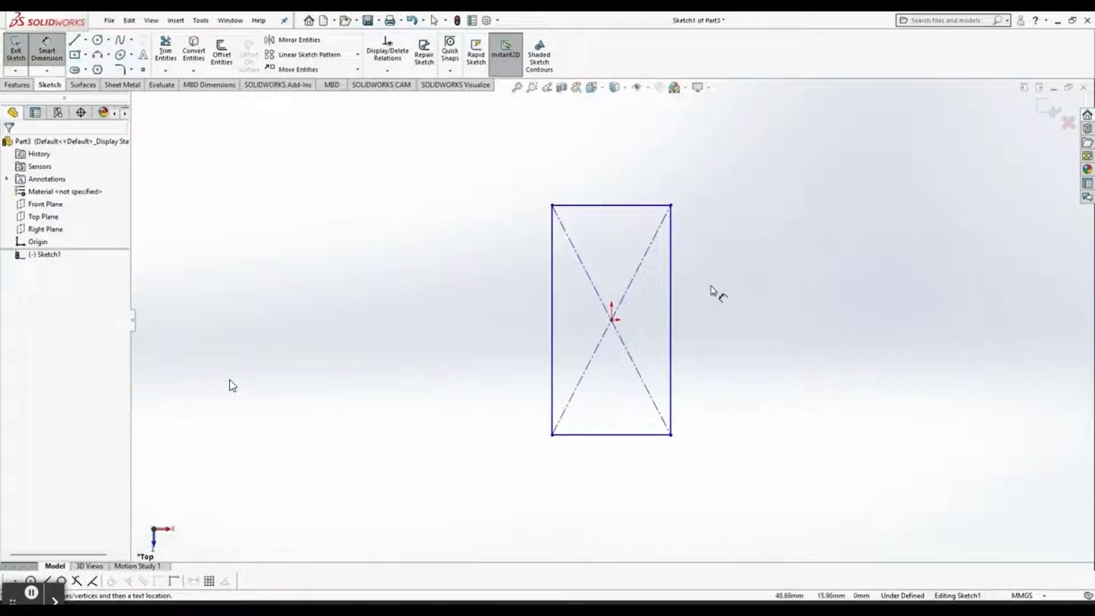
Dimension the rectangle 160 mm tall and 75 mm wide
left_click(671, 292)
left_click(731, 301)
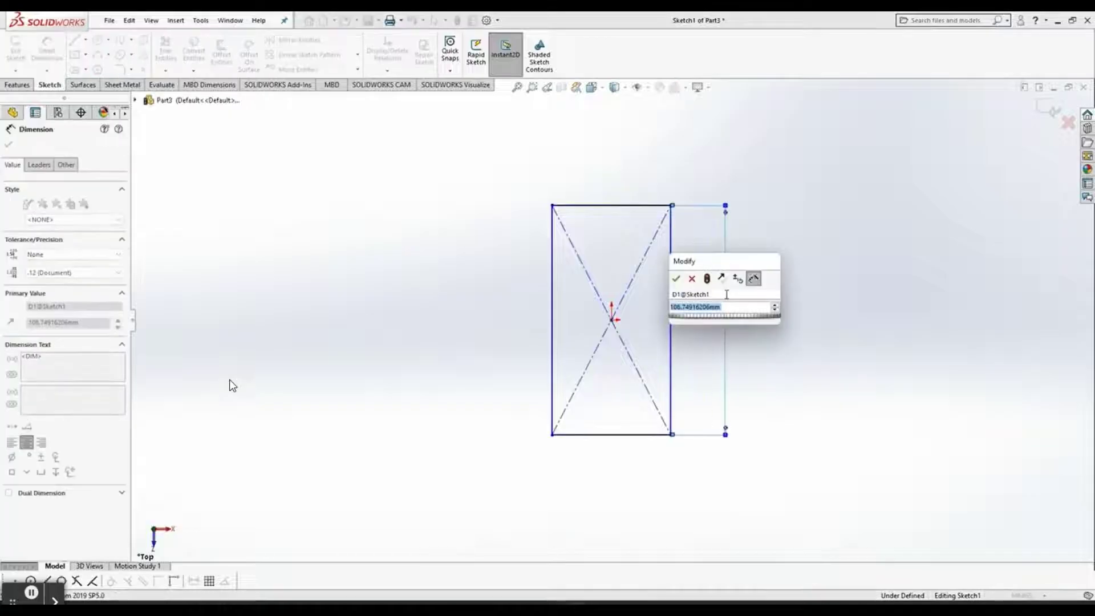
type("160")
key("Return")
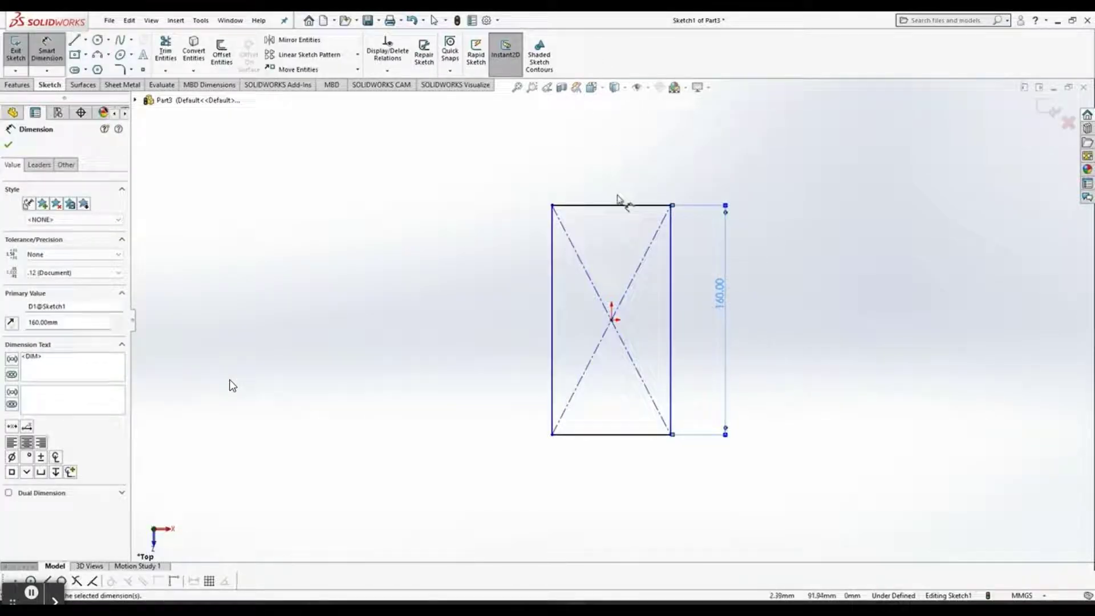
left_click(628, 206)
left_click(623, 171)
type("7")
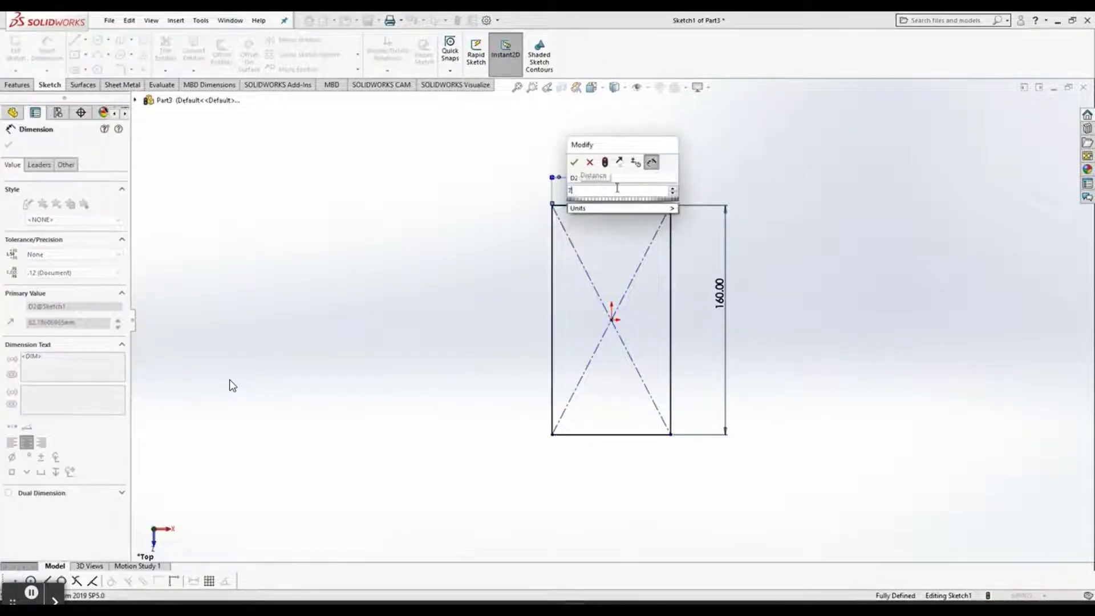
type("5")
key("Return")
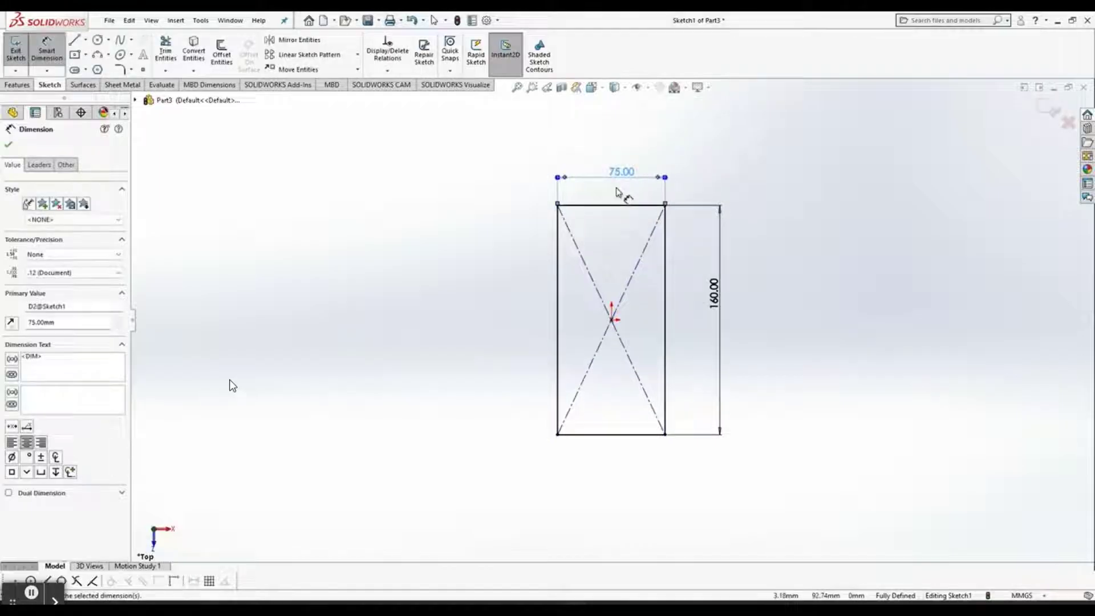
Apply R10 mm sketch fillets to all four rectangle corners, dropping the mistakenly picked left edge
key("f")
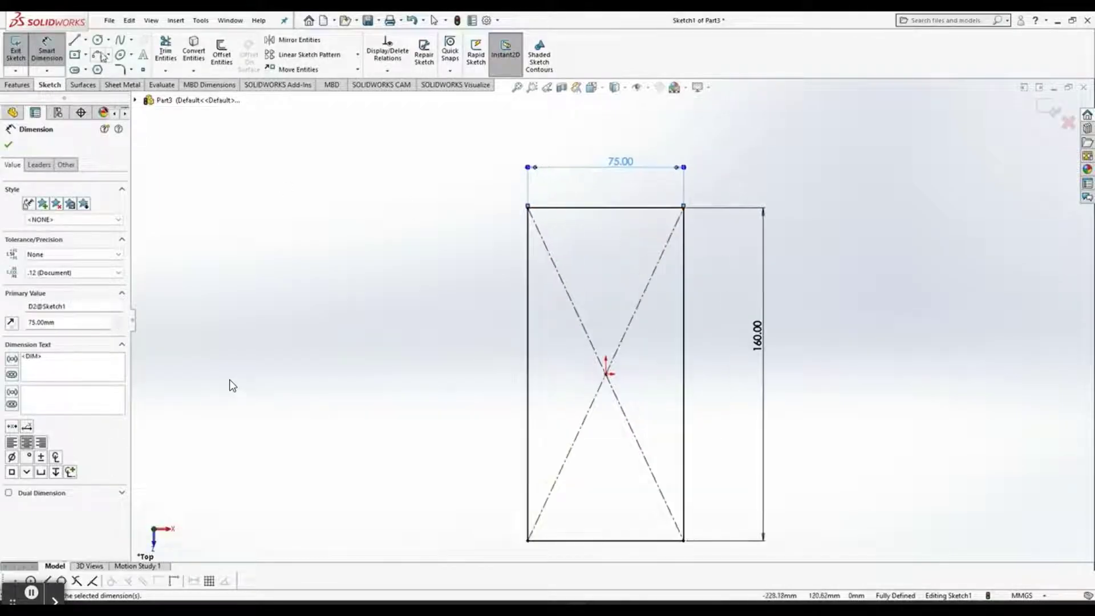
left_click(119, 69)
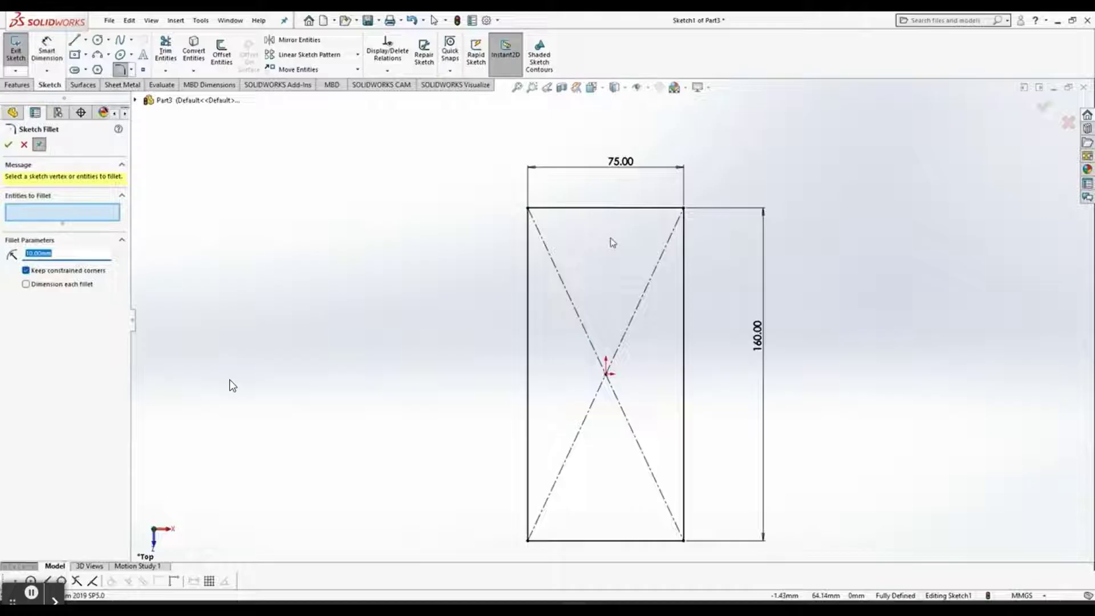
left_click(531, 211)
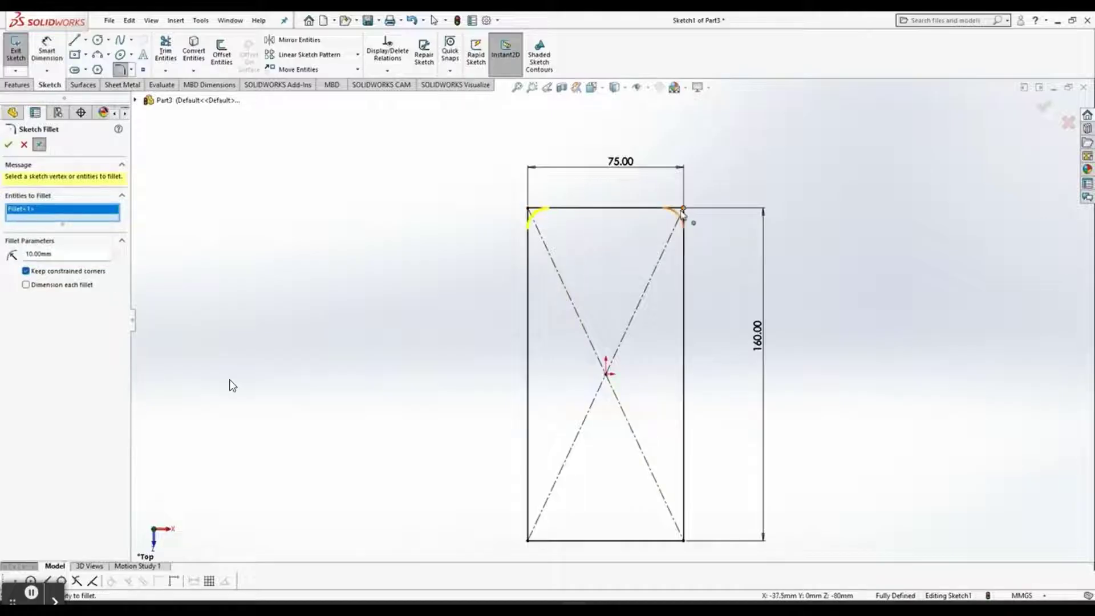
left_click(683, 210)
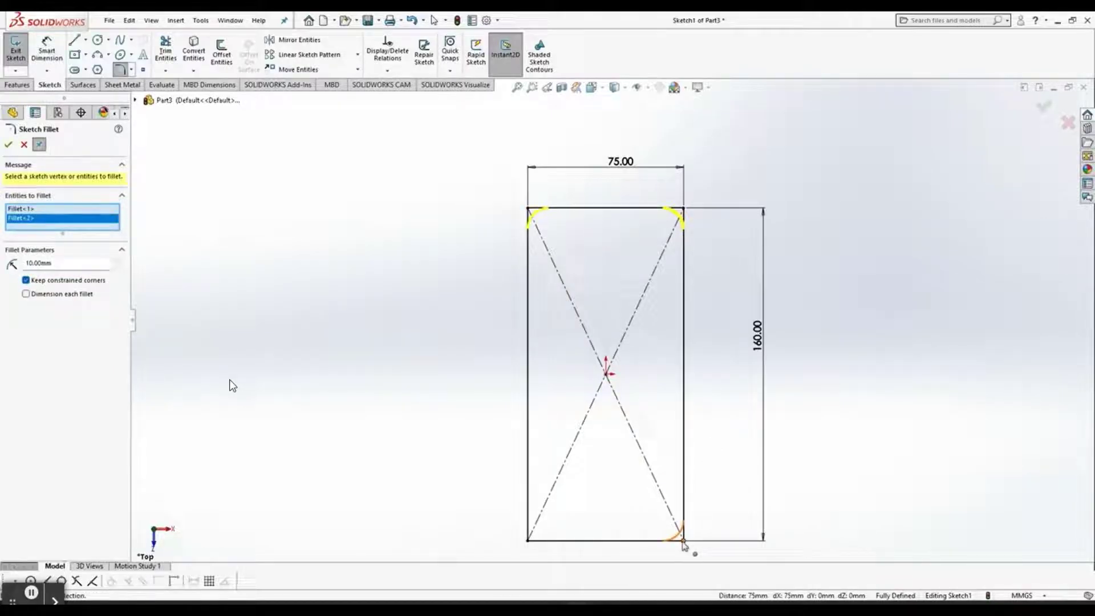
left_click(684, 540)
left_click(527, 543)
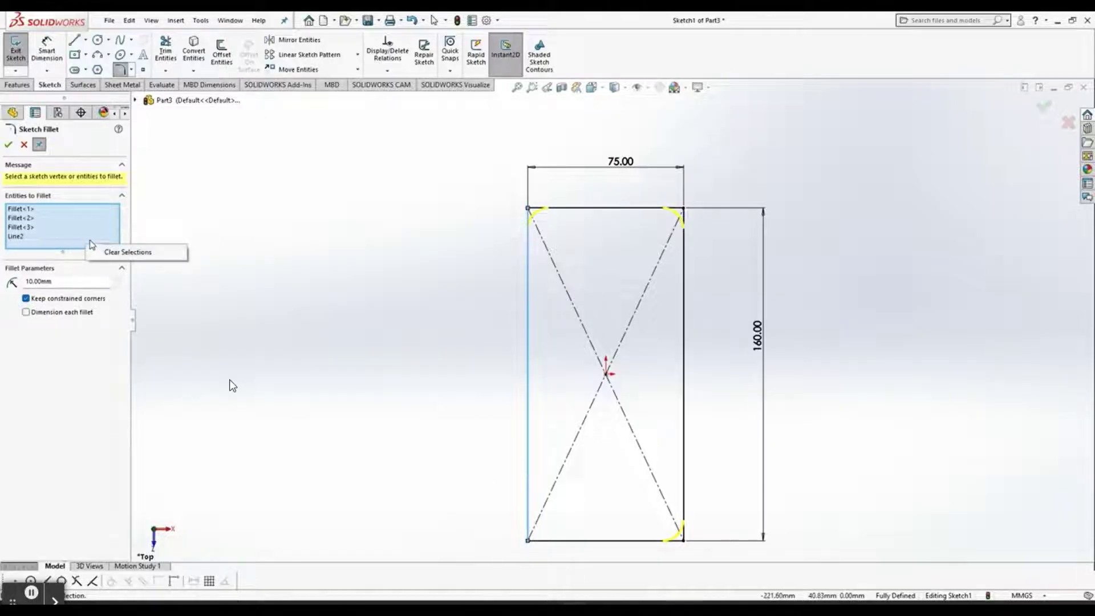
right_click(62, 236)
left_click(89, 258)
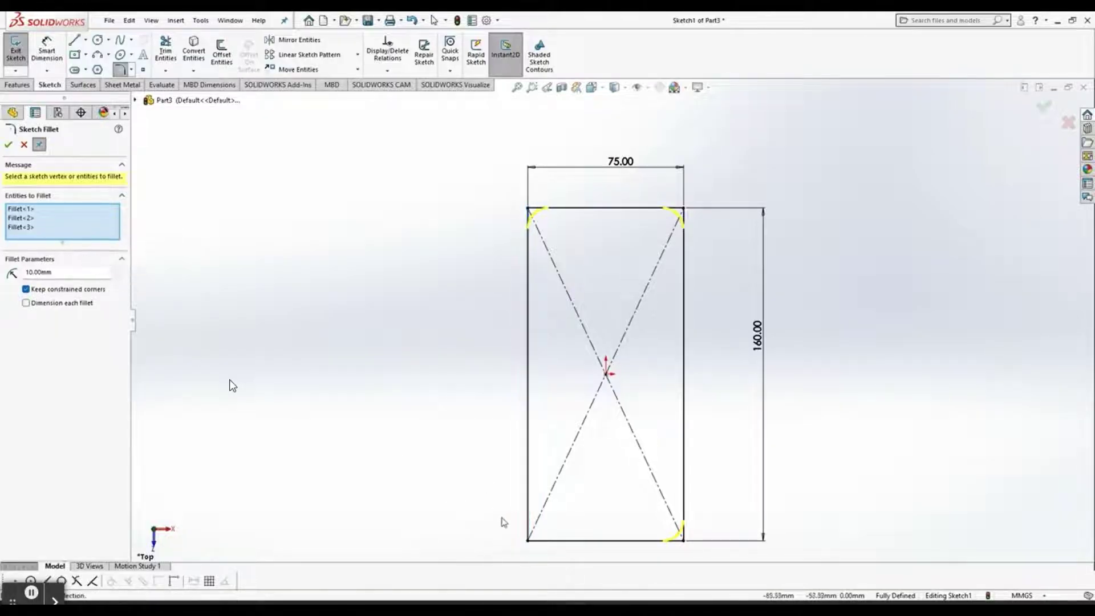
left_click(528, 540)
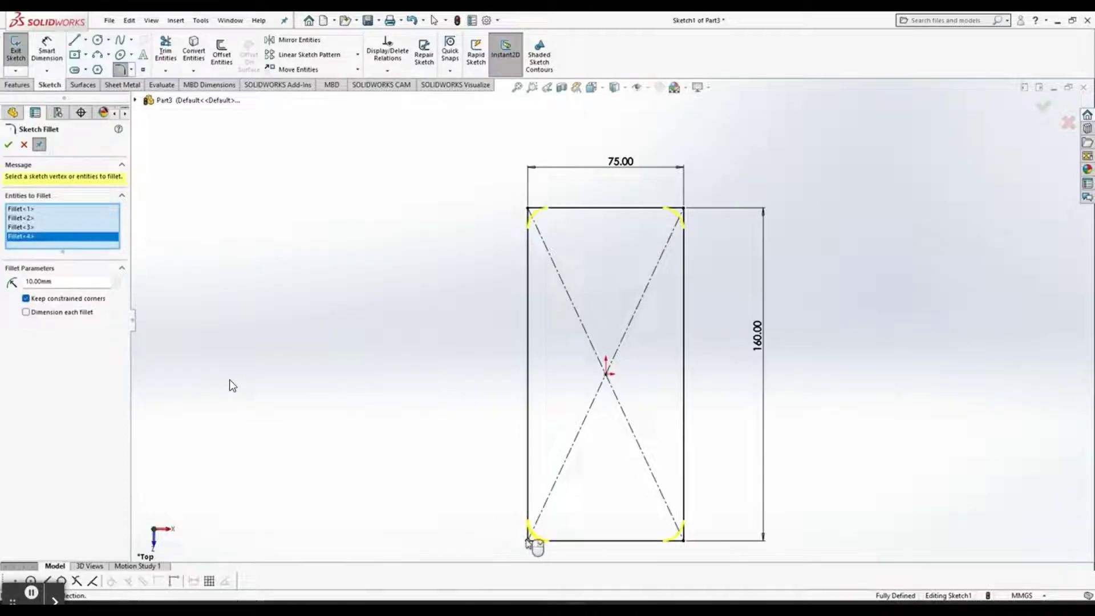
key("Return")
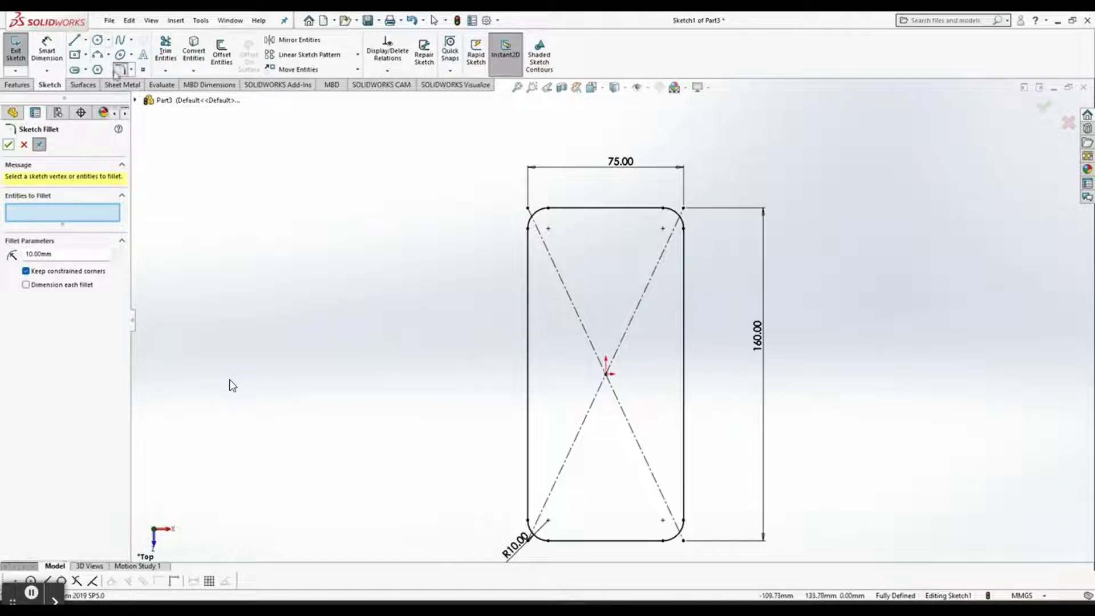
Draw a small centre rectangle near the top-right corner for the camera cutout
left_click(72, 59)
left_click(644, 267)
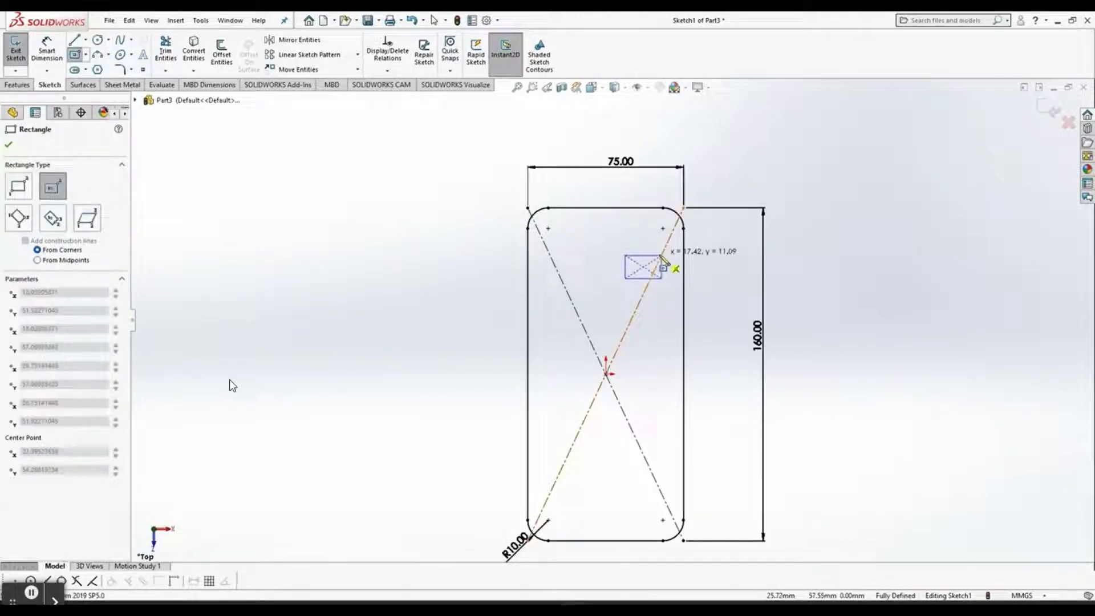
left_click(657, 245)
right_click_drag(657, 244, 769, 141)
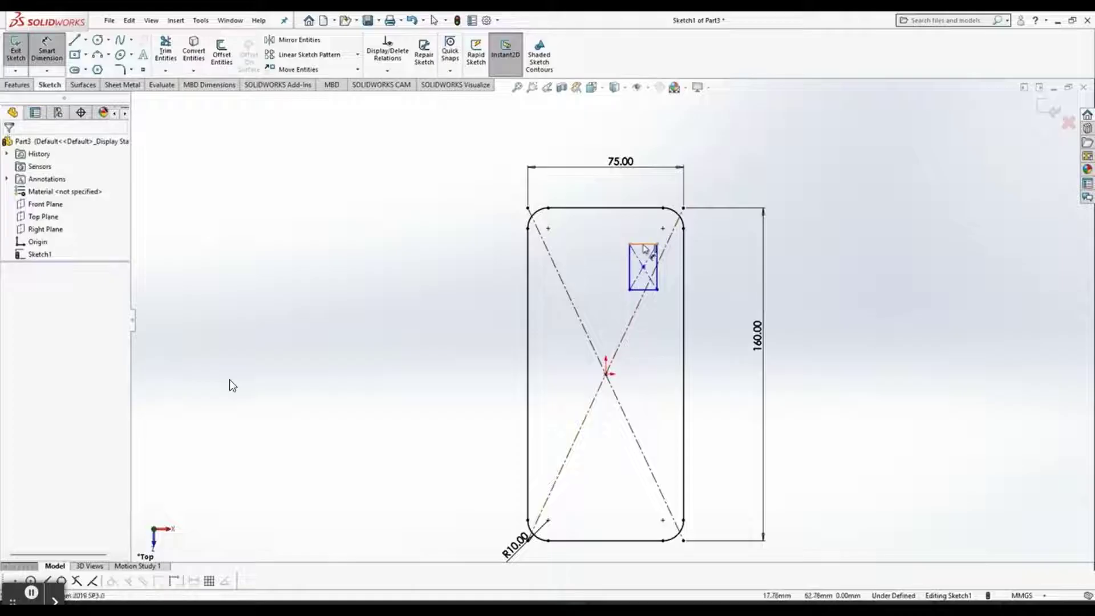
Dimension the camera rectangle 27 mm wide and 35 mm tall
left_click(646, 244)
left_click(649, 224)
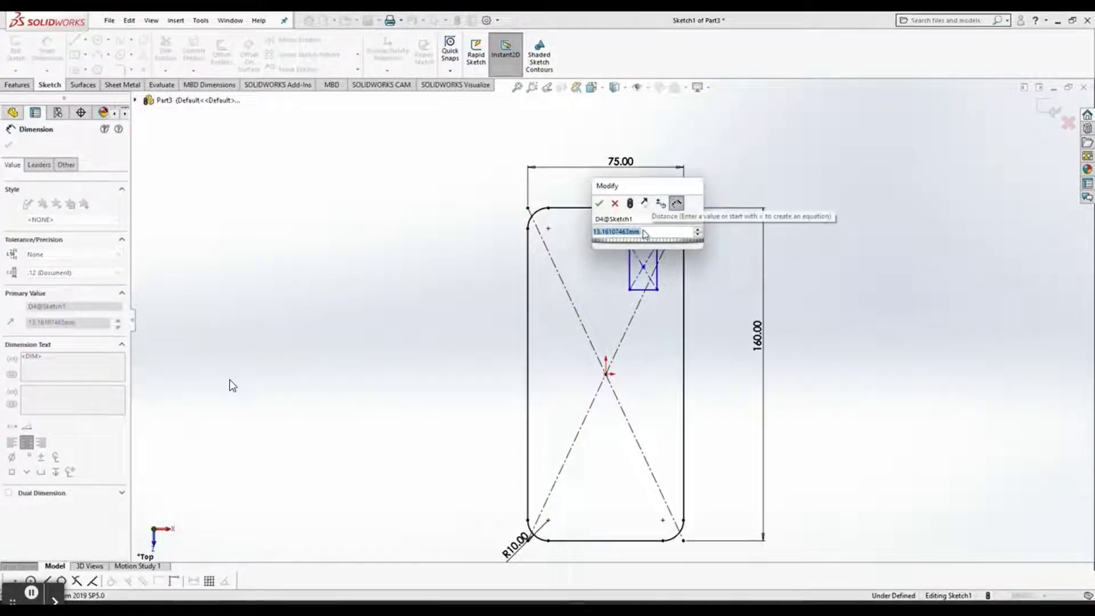
type("27")
key("Return")
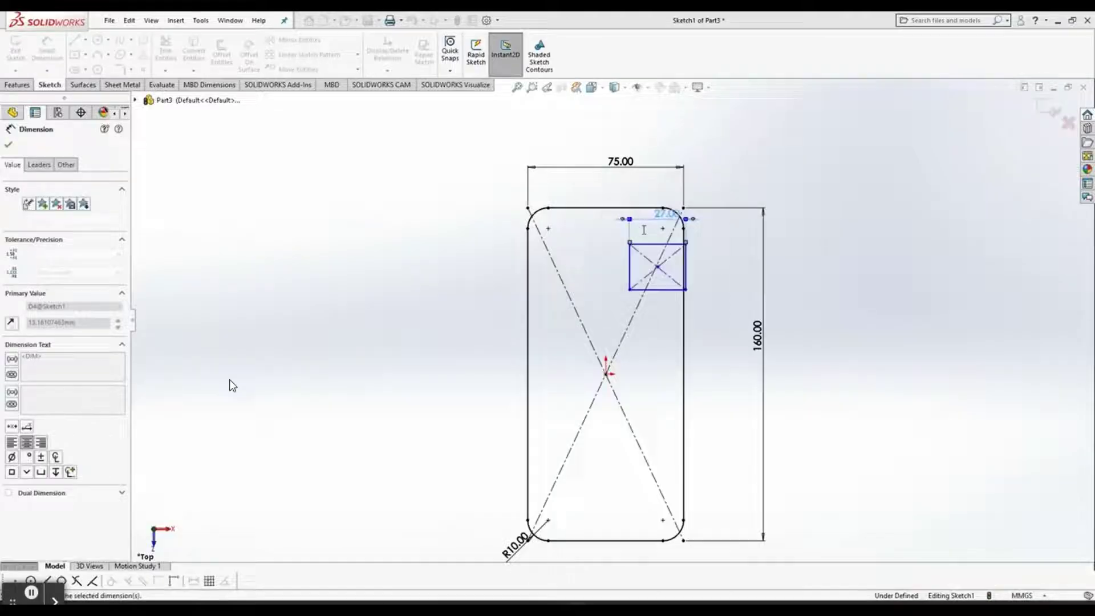
left_click(629, 263)
left_click(618, 265)
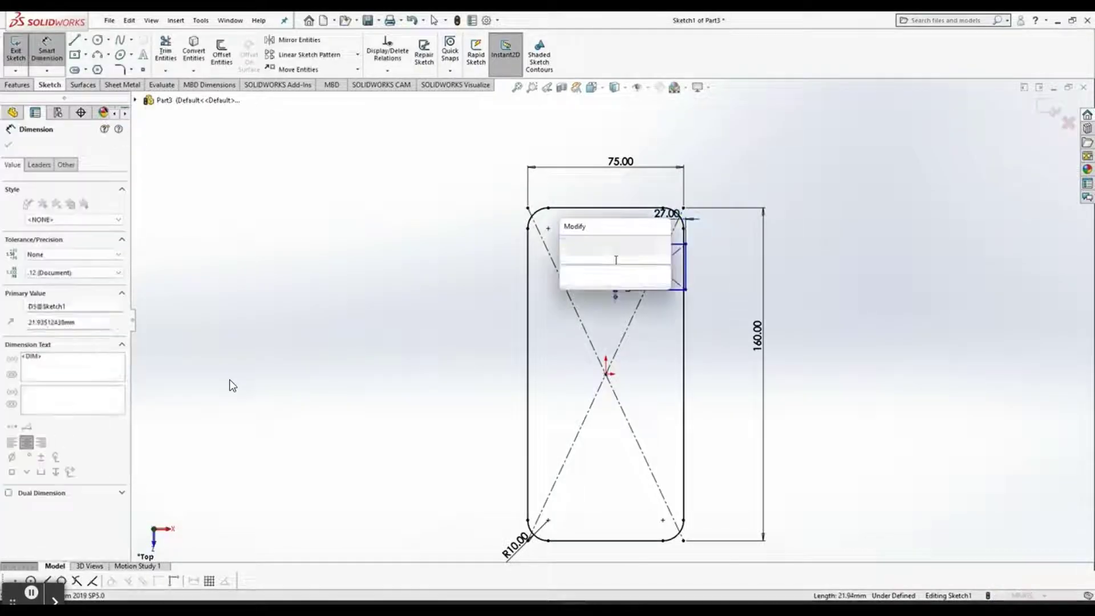
type("35")
key("Return")
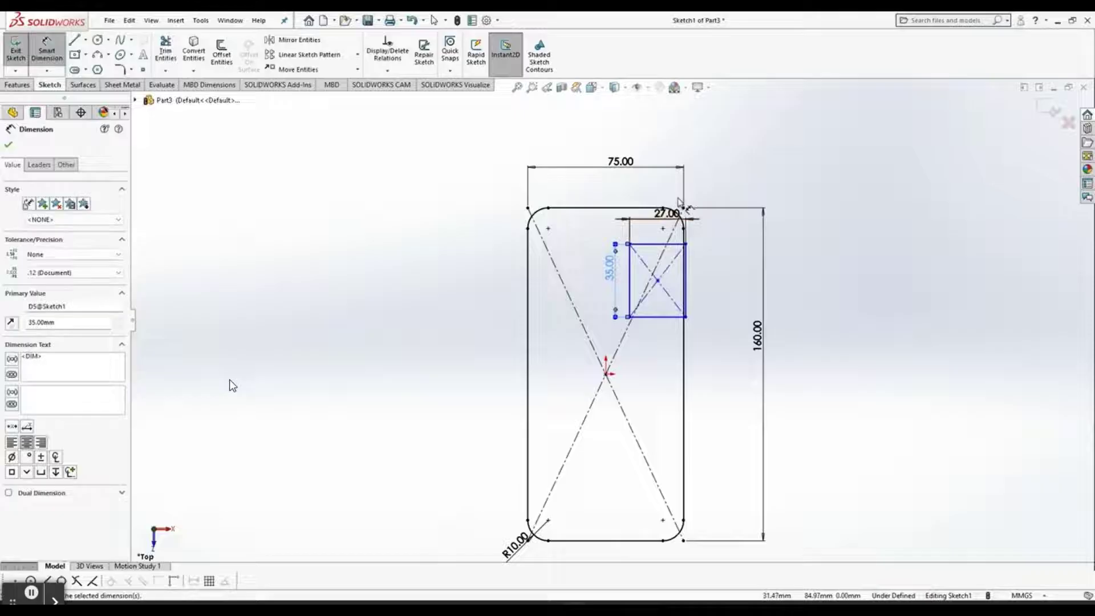
key("Escape")
Shift the cutout left, then add its top gap dimension and an 8 mm right-edge gap
left_click_drag(657, 280, 626, 280)
right_click_drag(479, 274, 463, 209)
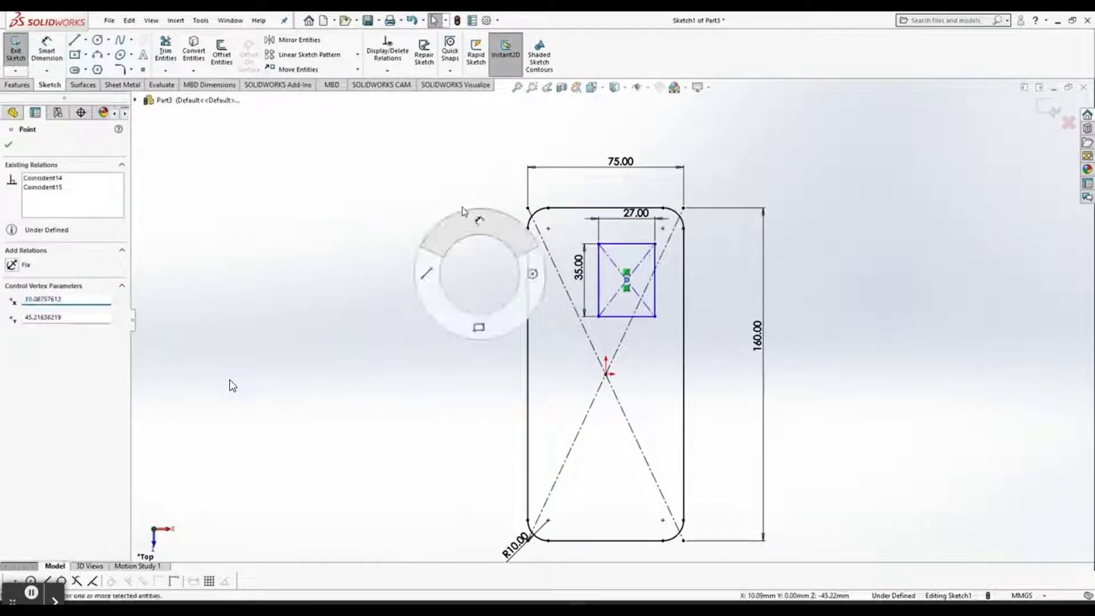
left_click(596, 207)
left_click(623, 244)
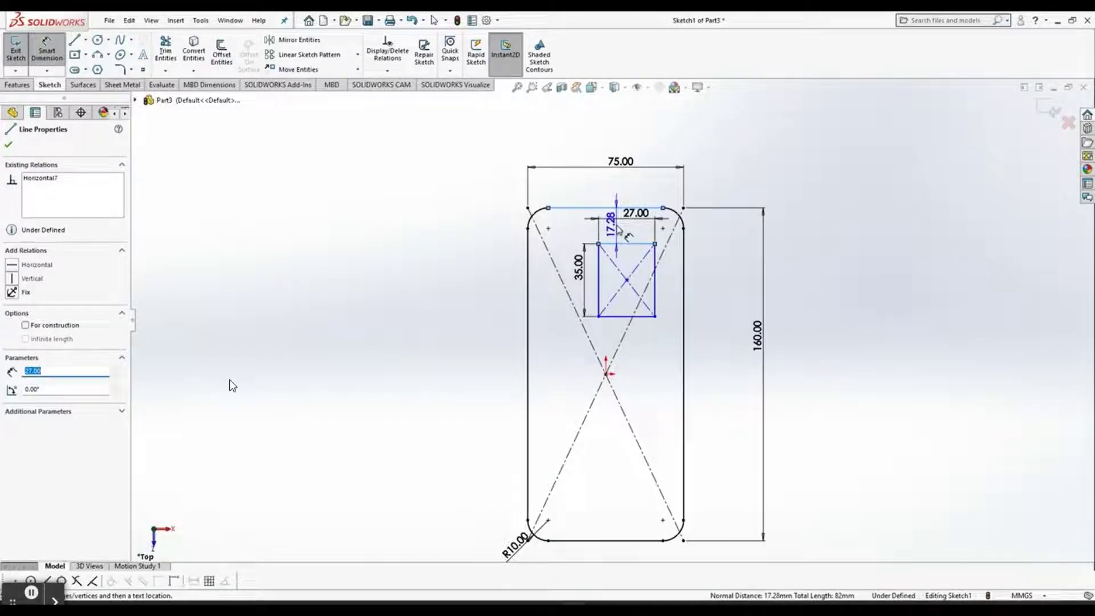
left_click(618, 229)
key("Return")
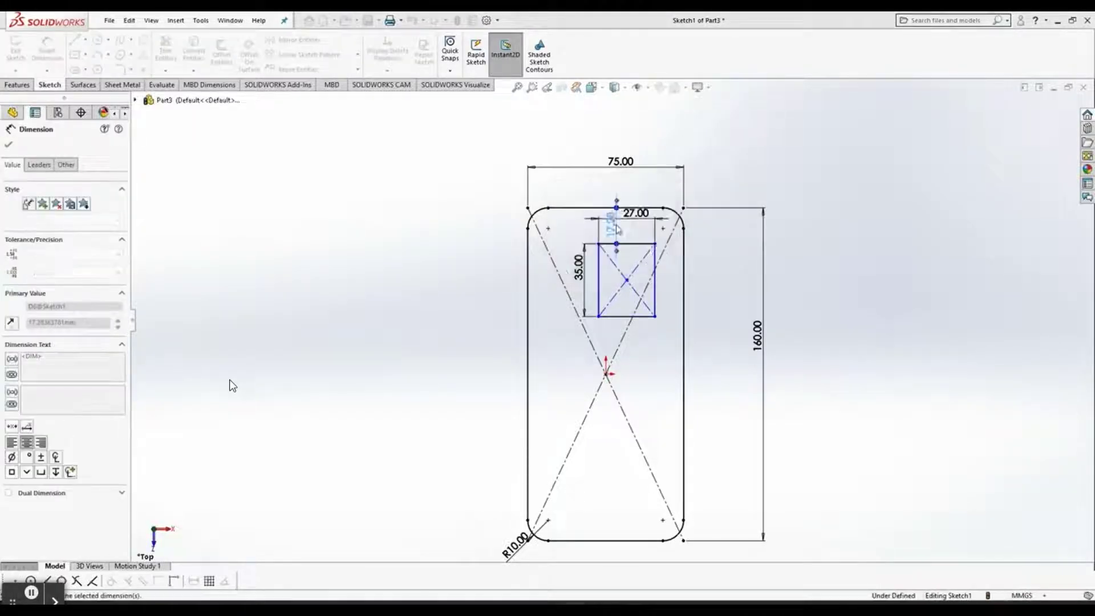
left_click(656, 299)
left_click(684, 288)
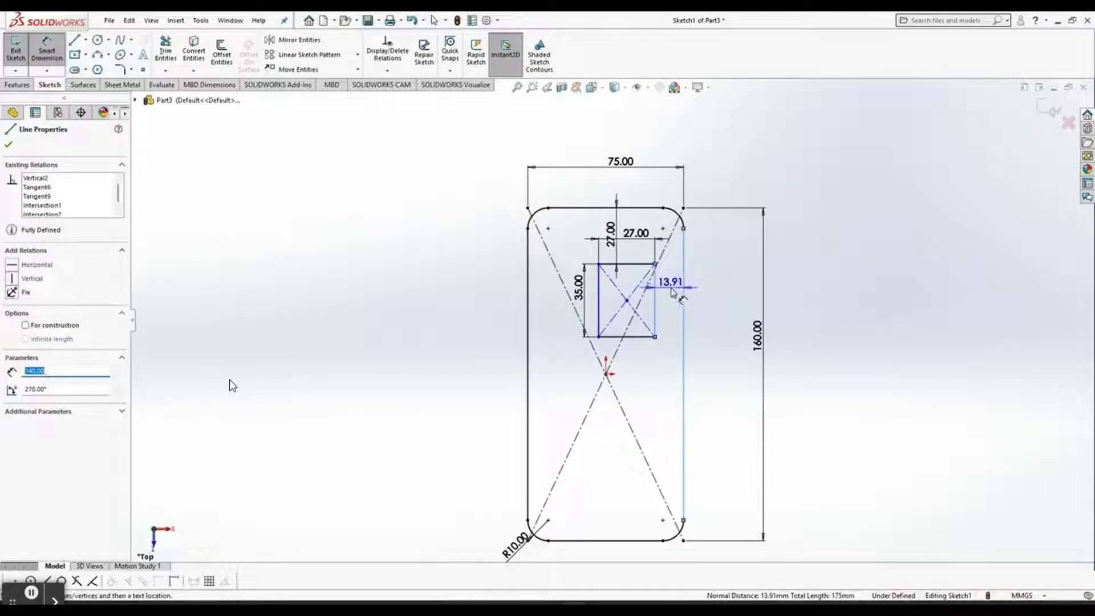
left_click(678, 281)
type("8")
key("Return")
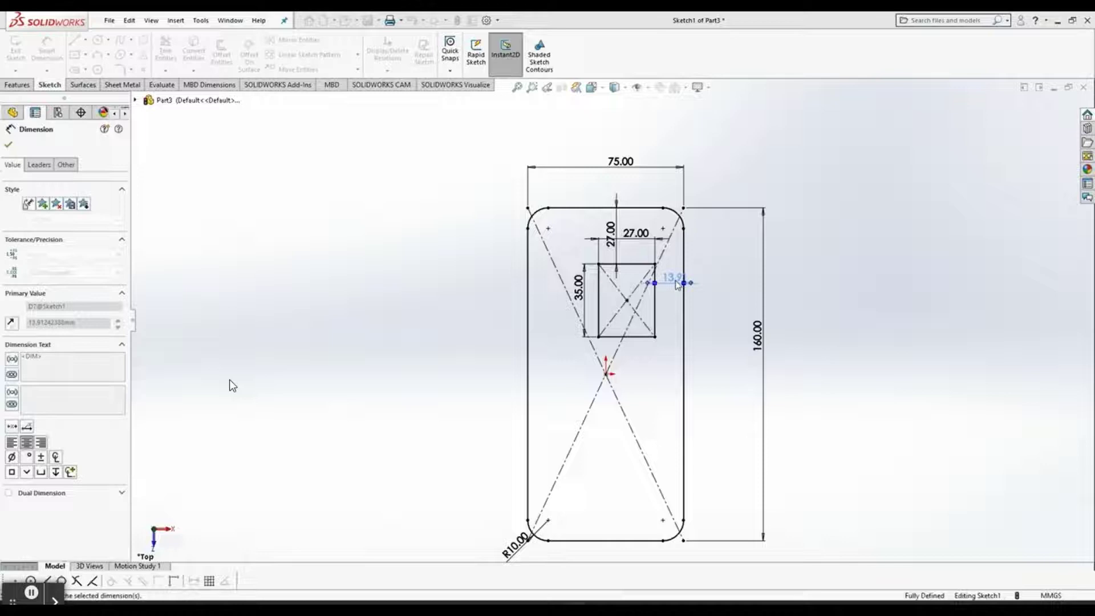
key("Escape")
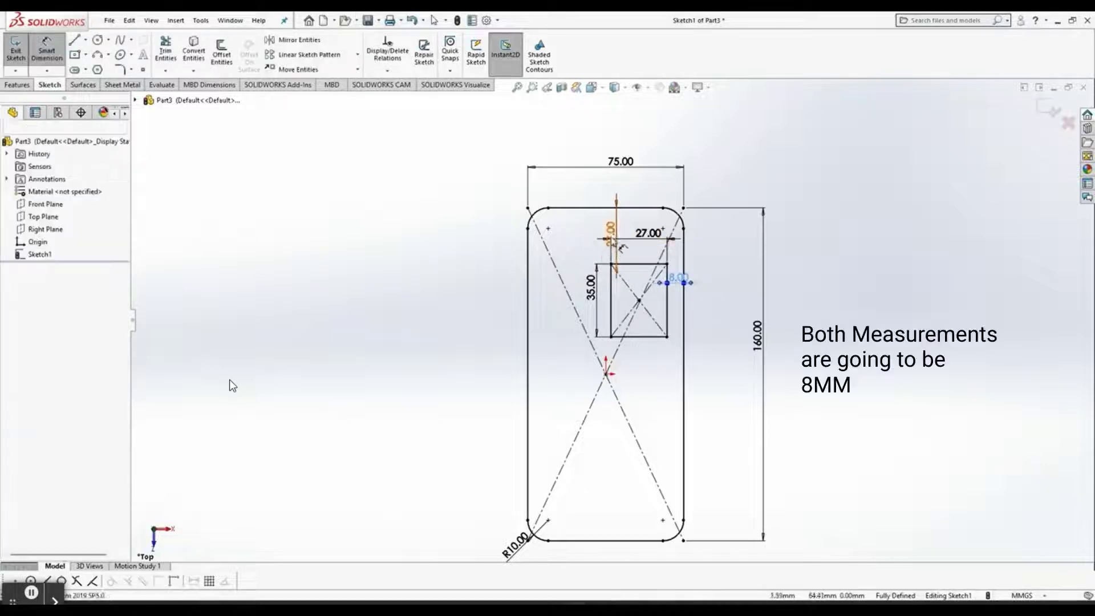
Set the cutout's top gap dimension to 8 mm
left_click(611, 234)
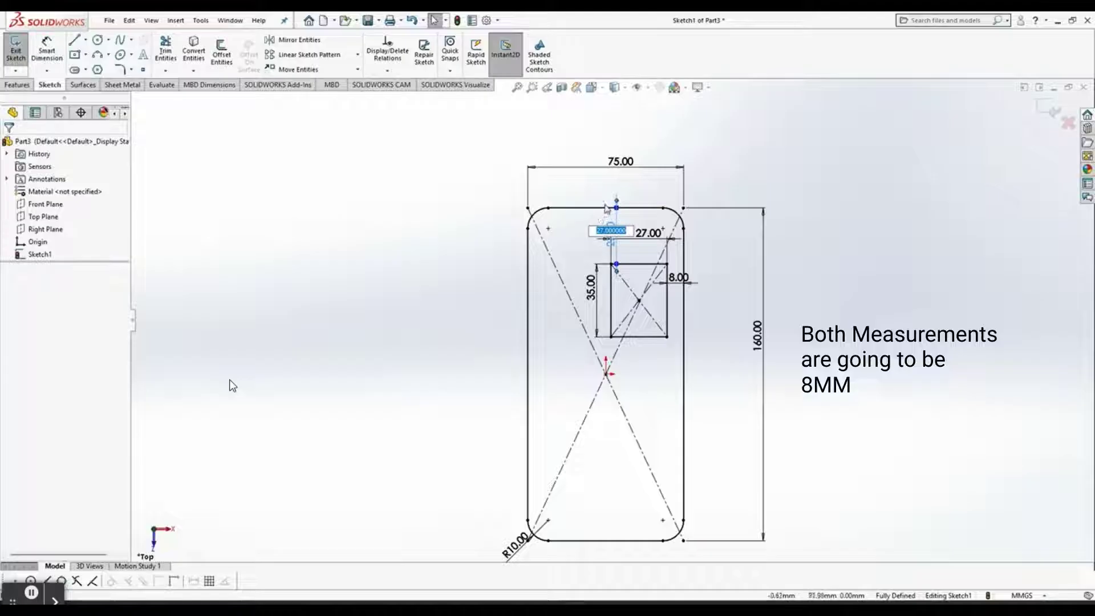
type("15")
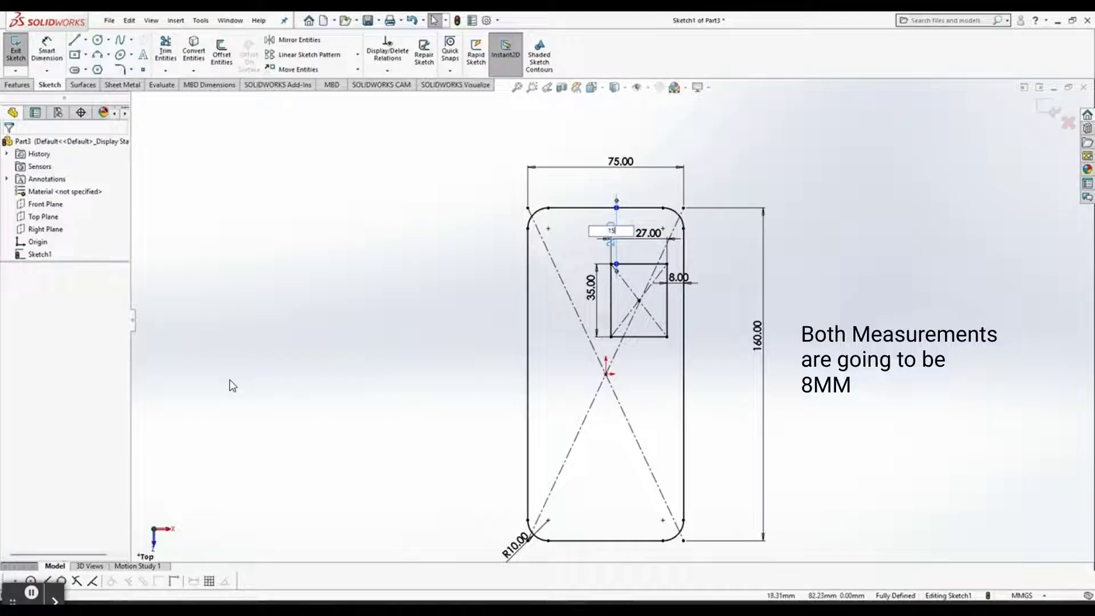
key("Return")
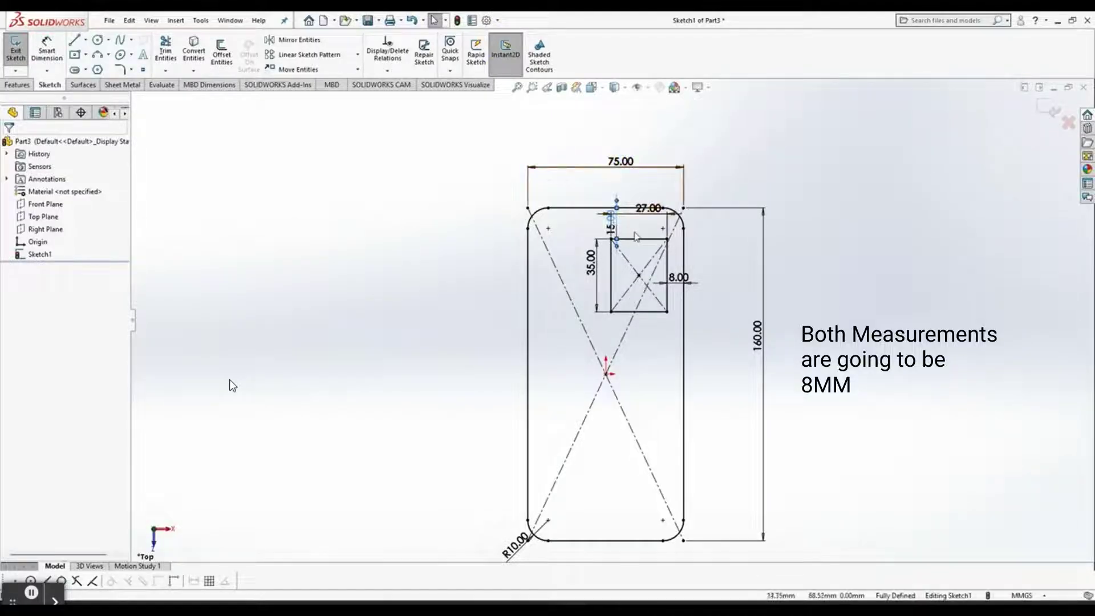
double_click(611, 227)
type("8")
key("Return")
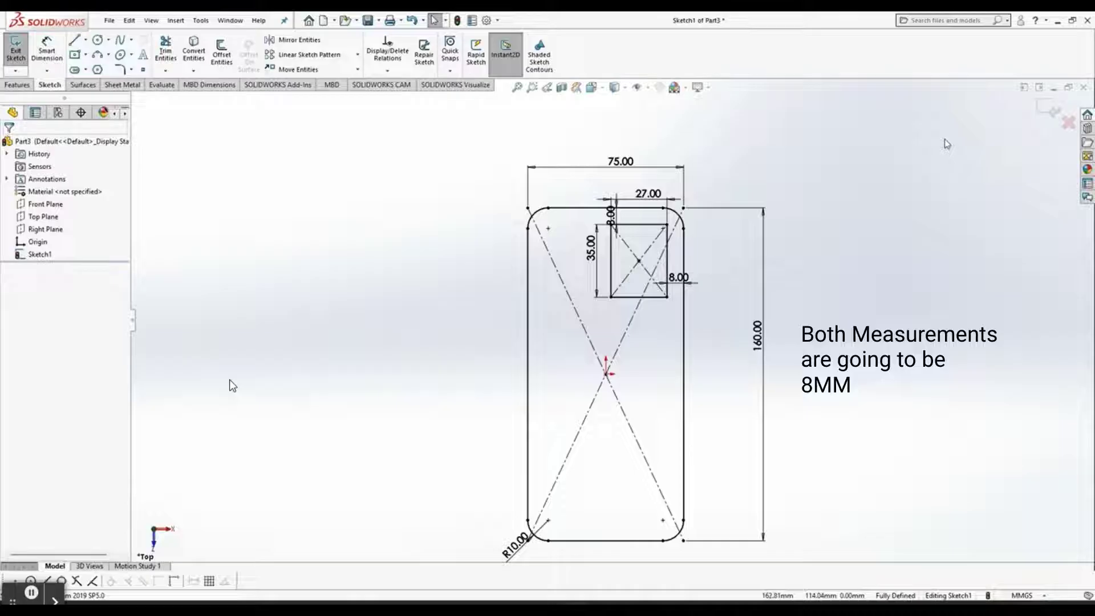
Extrude the outline sketch 0.2 mm into a thin plate with the camera opening
left_click(18, 85)
left_click(20, 57)
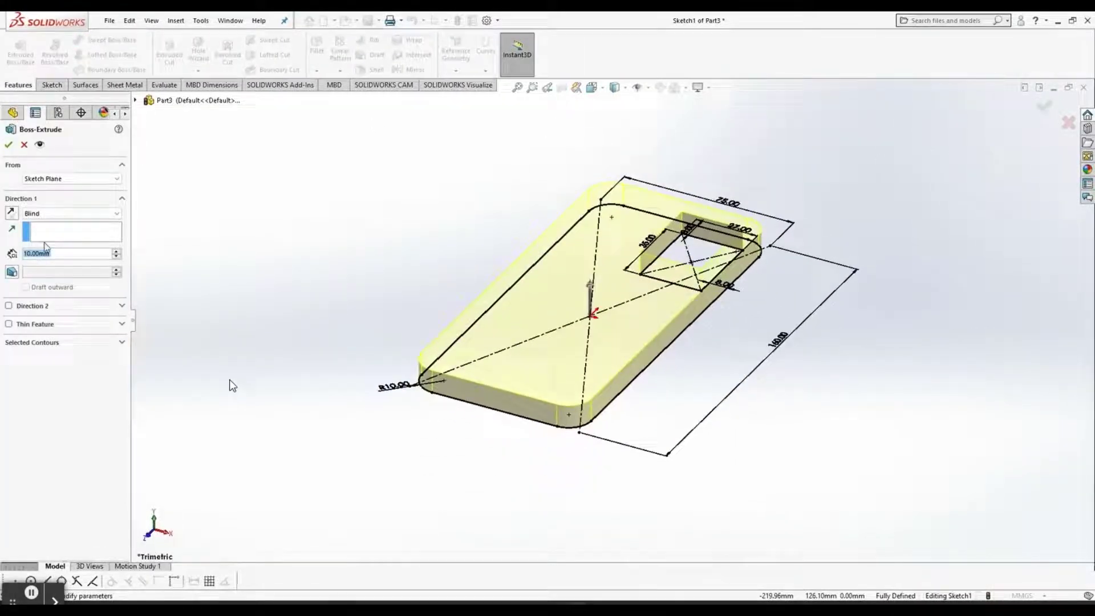
type("0.2")
key("Return")
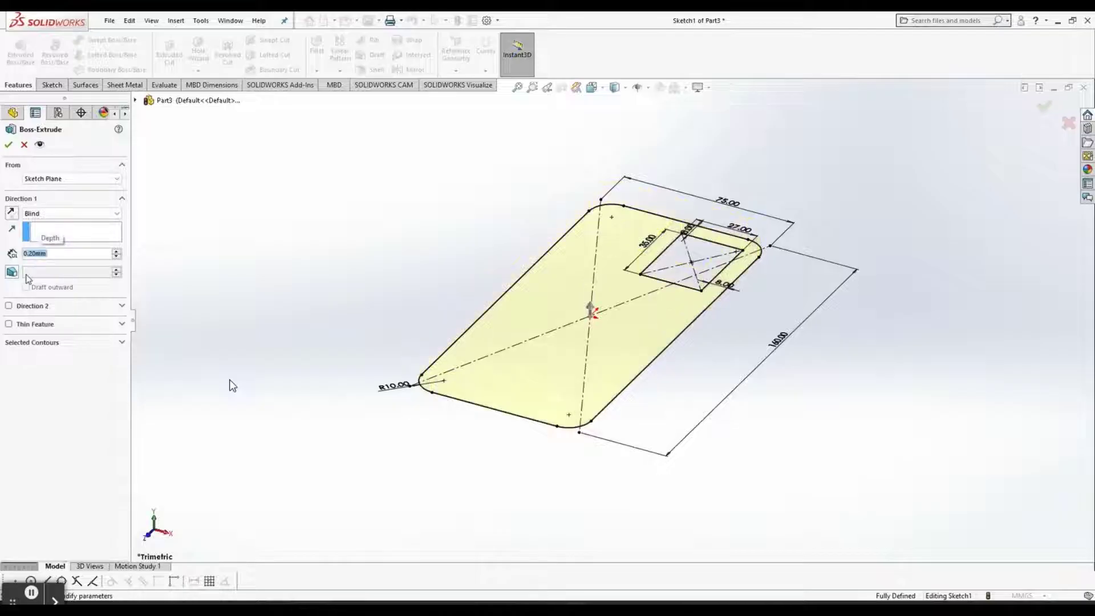
left_click(8, 145)
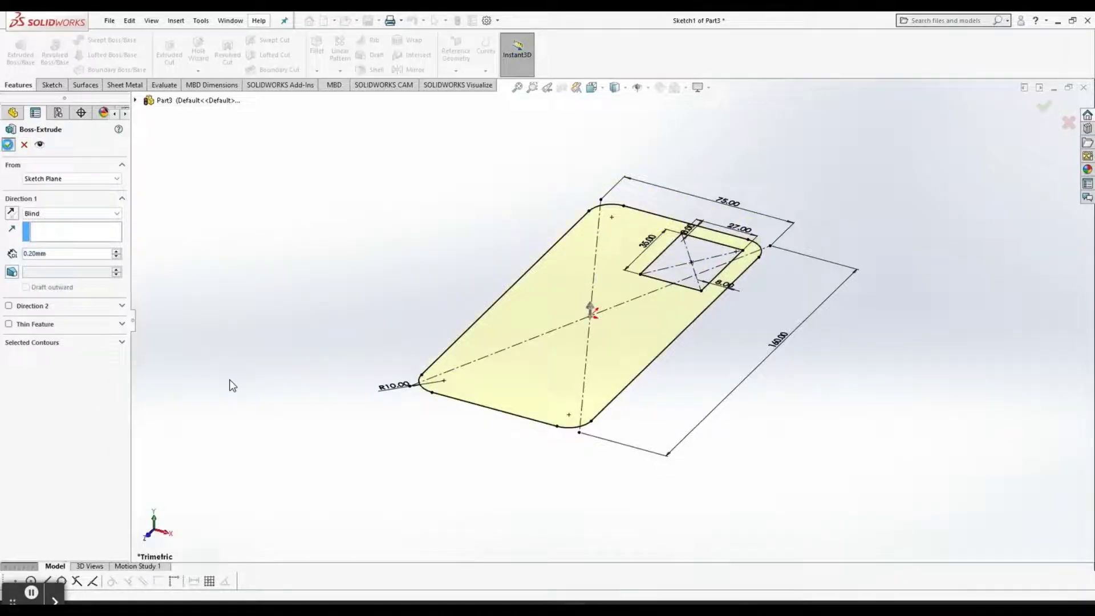
middle_click_drag(605, 270, 638, 298)
scroll(602, 308, "down", 3)
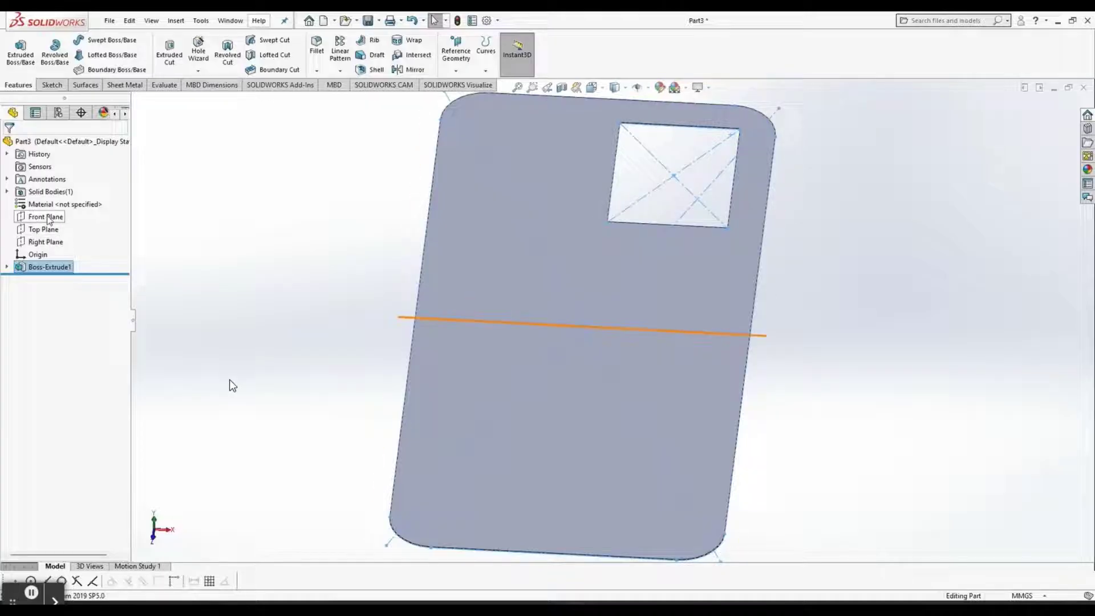
Start a Front Plane sketch with a vertical wall line up from the plate's top-left corner
left_click(46, 216)
left_click(107, 200)
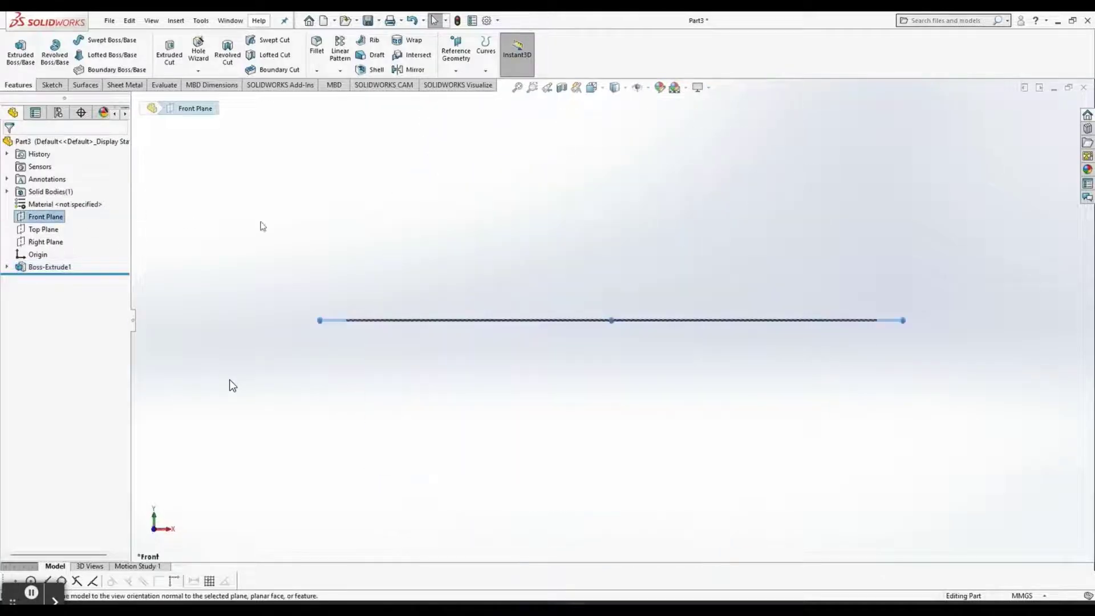
scroll(401, 272, "down", 3)
scroll(431, 365, "down", 4)
scroll(354, 327, "down", 3)
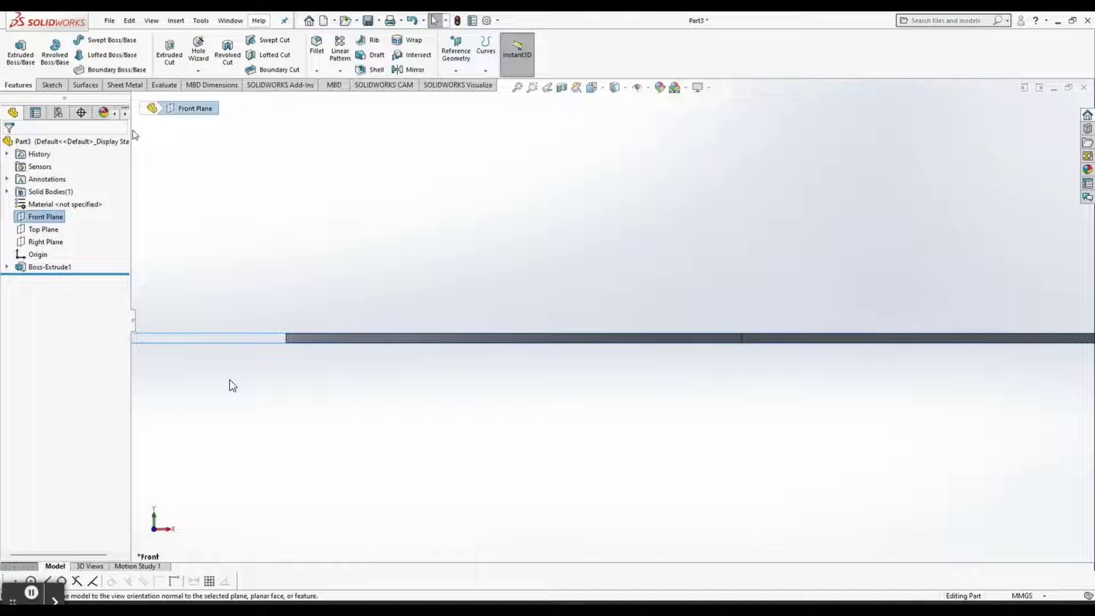
left_click(49, 85)
left_click(74, 39)
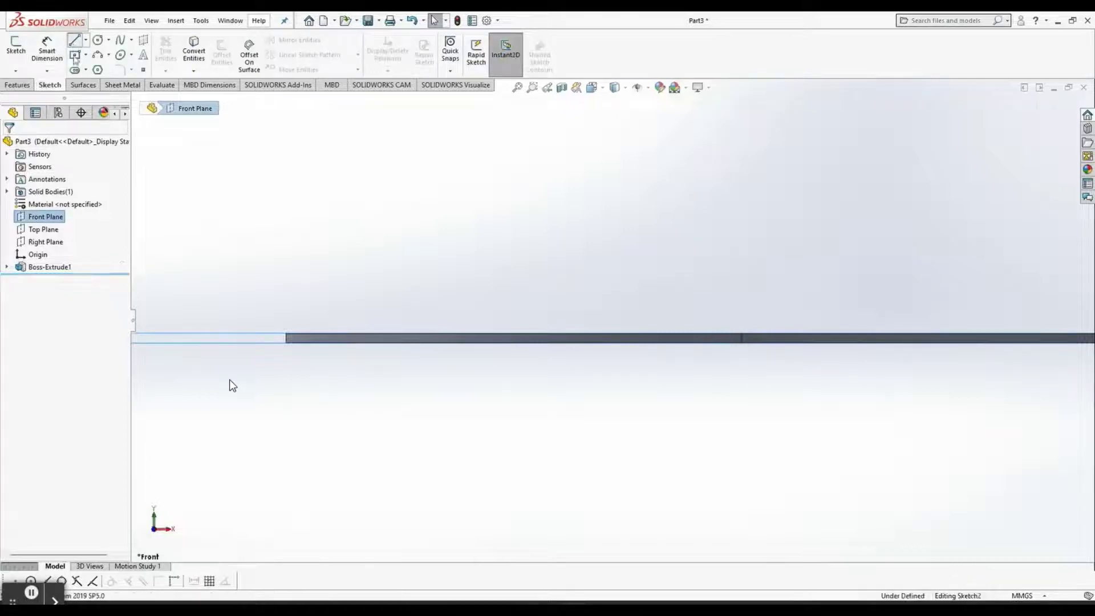
left_click(286, 334)
left_click(287, 319)
key("Escape")
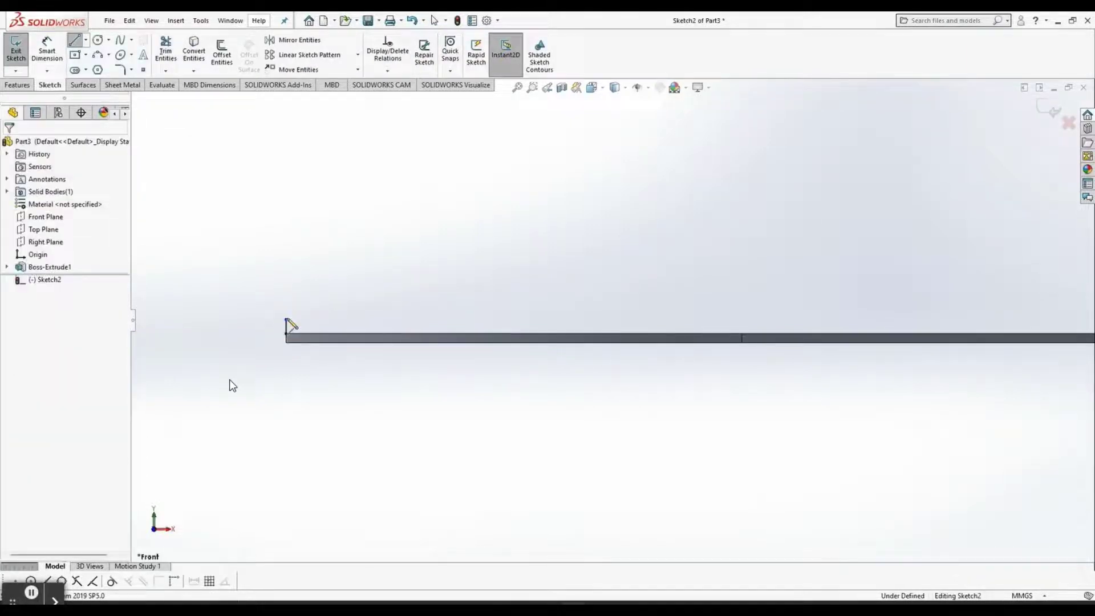
left_click_drag(286, 320, 287, 280)
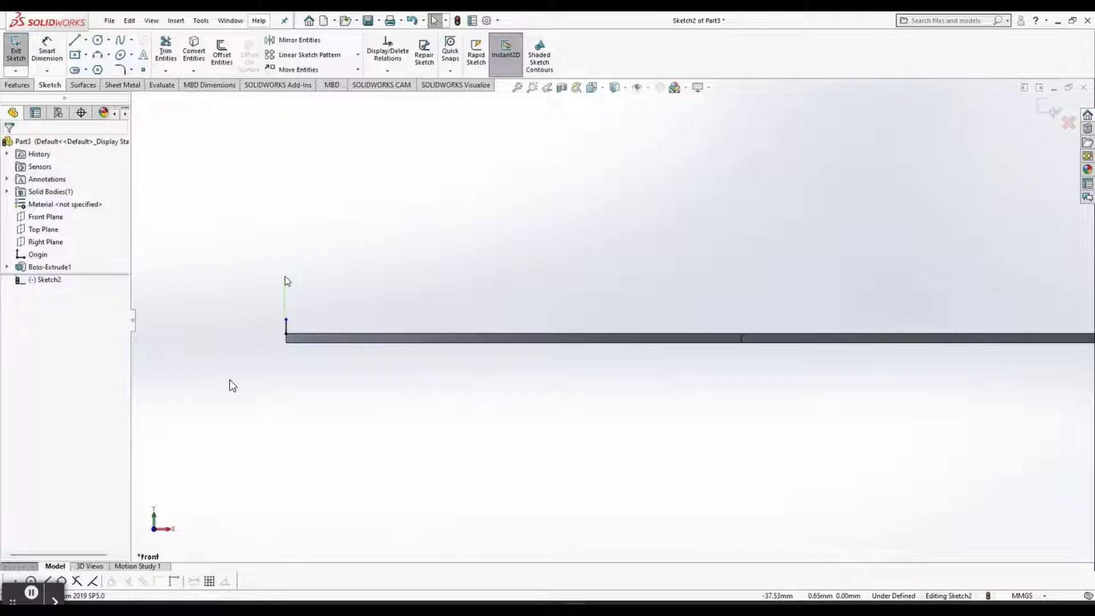
left_click_drag(286, 320, 286, 262)
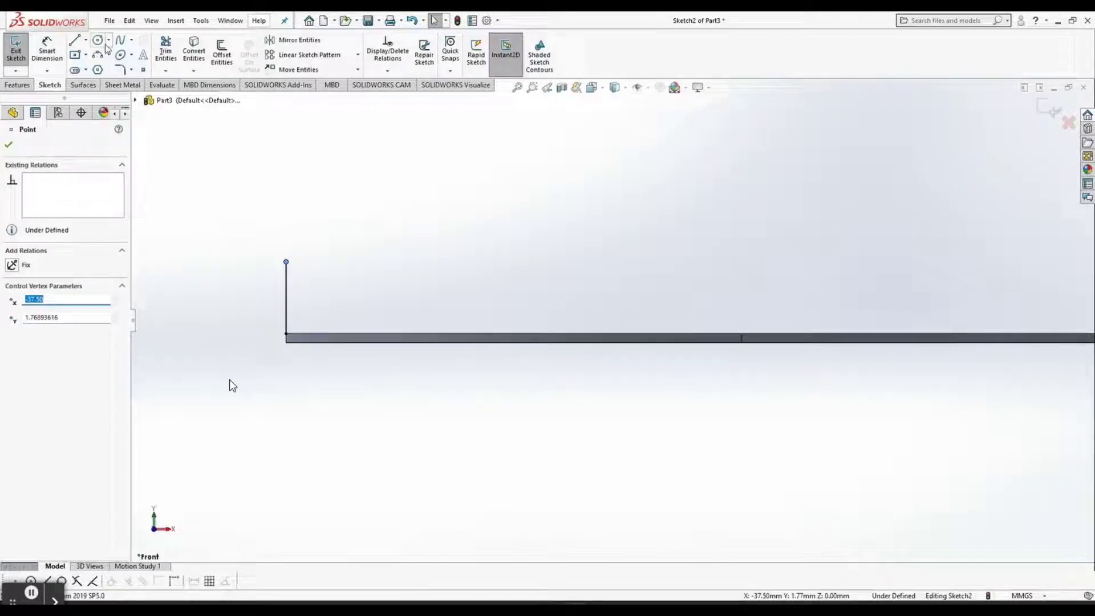
Add a horizontal top line and a short downturn line to form the L-shaped lip
left_click(76, 42)
left_click(286, 262)
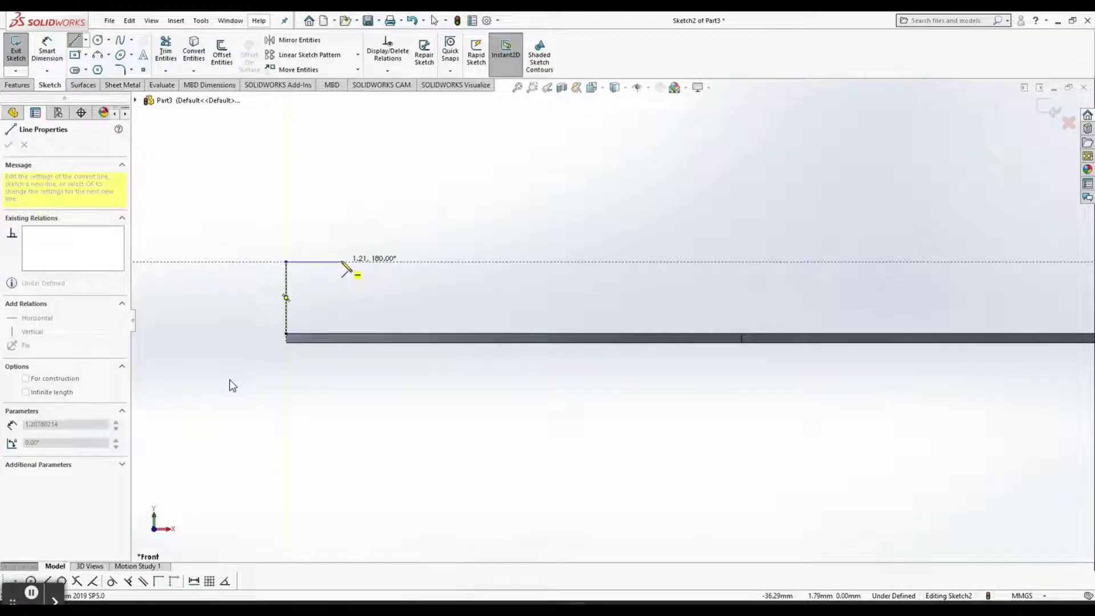
left_click(341, 262)
left_click(341, 290)
key("Escape")
Dimension the wall line 9 mm tall and the top line 2 mm across
key("d")
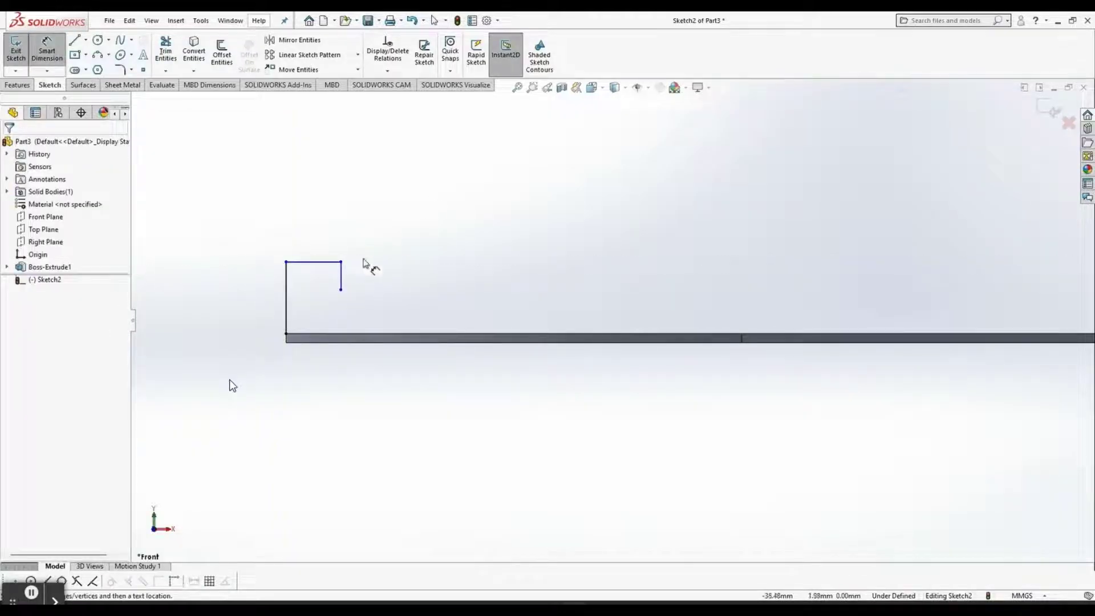
left_click(285, 301)
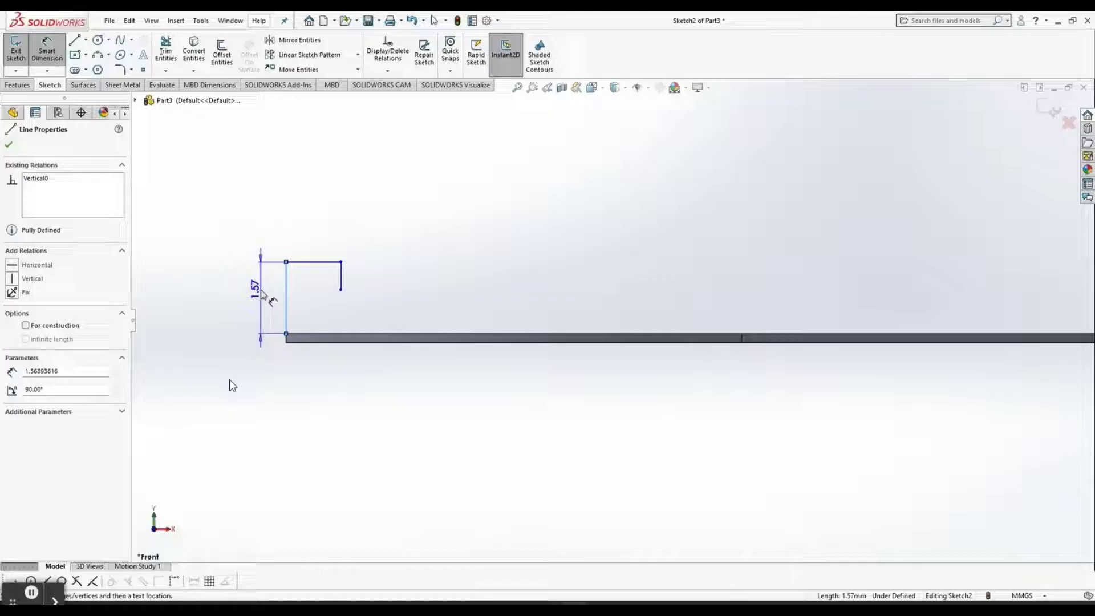
left_click(256, 295)
type("9")
key("Return")
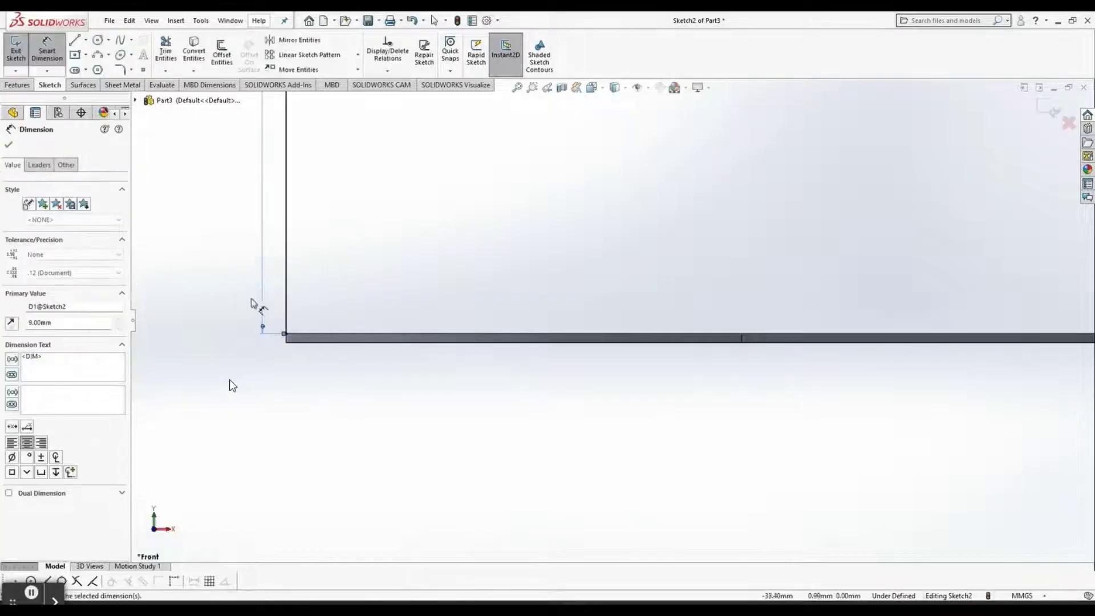
scroll(228, 319, "up", 6)
scroll(536, 248, "down", 4)
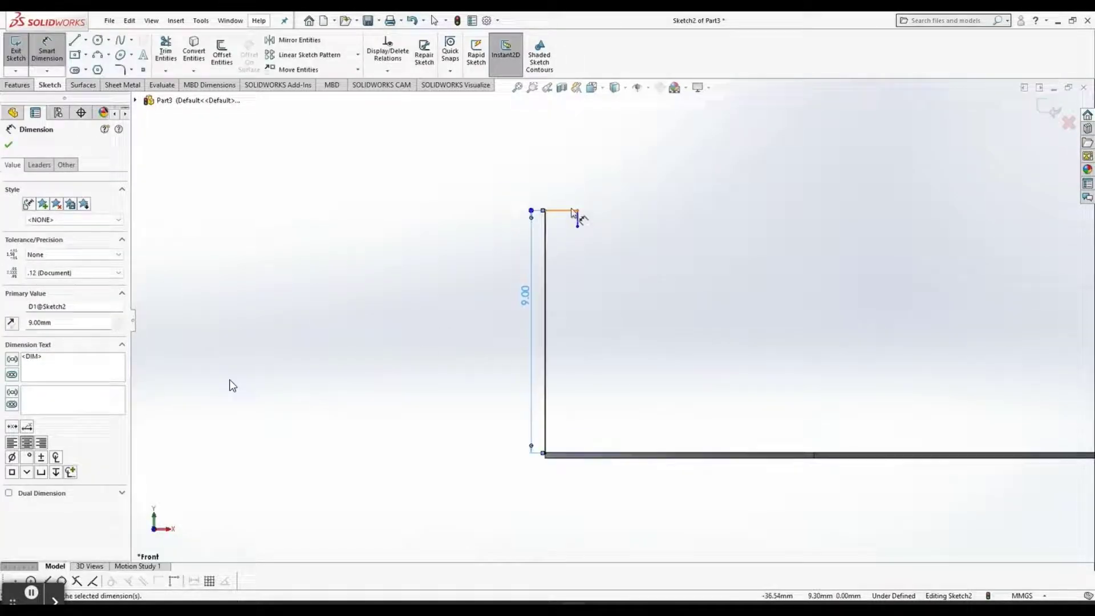
left_click(573, 211)
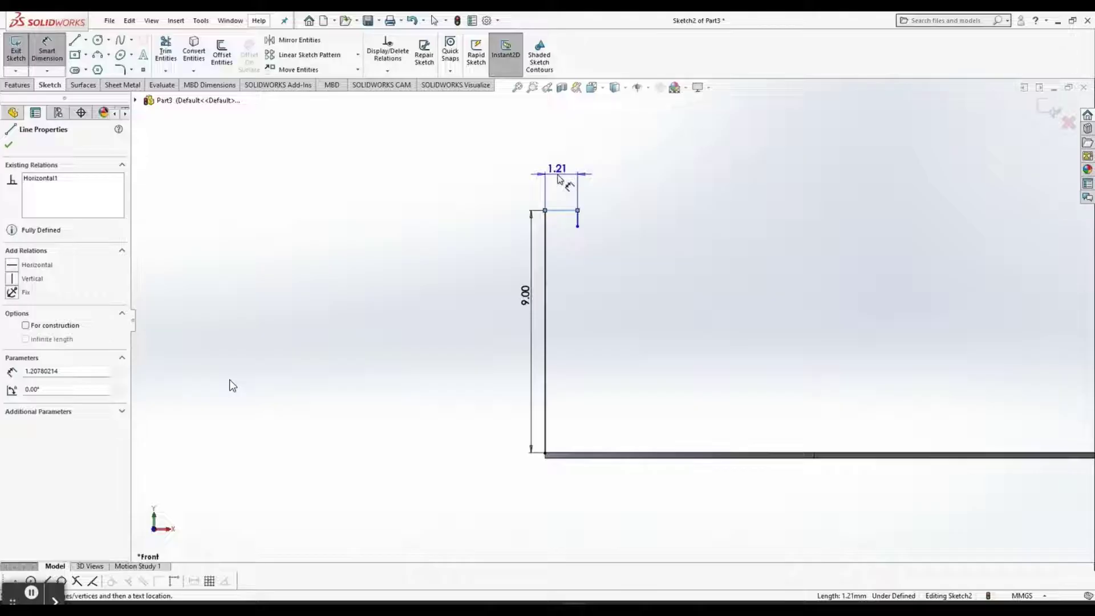
left_click(560, 181)
type("2.00mm")
key("Return")
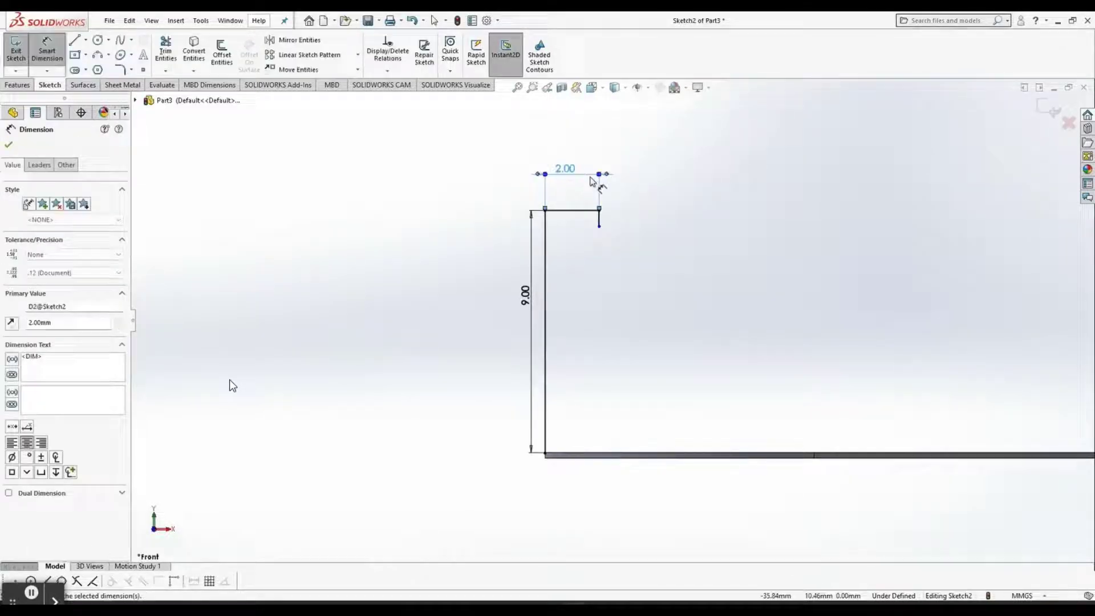
Dimension the downturn line 0.50 mm and close the Dimension panel
left_click(600, 218)
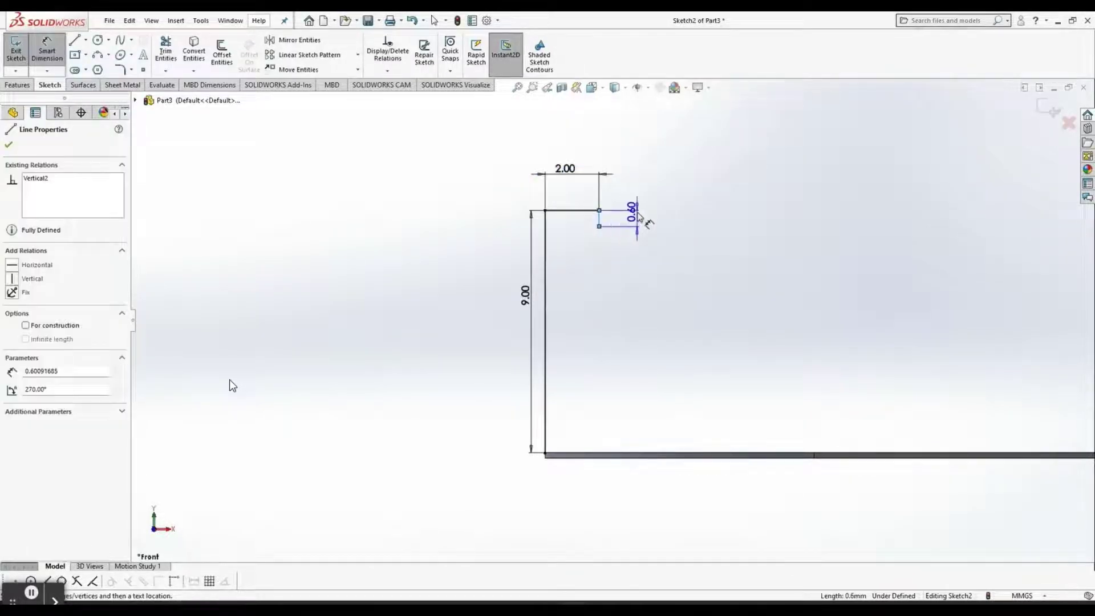
left_click(639, 215)
type("0.5")
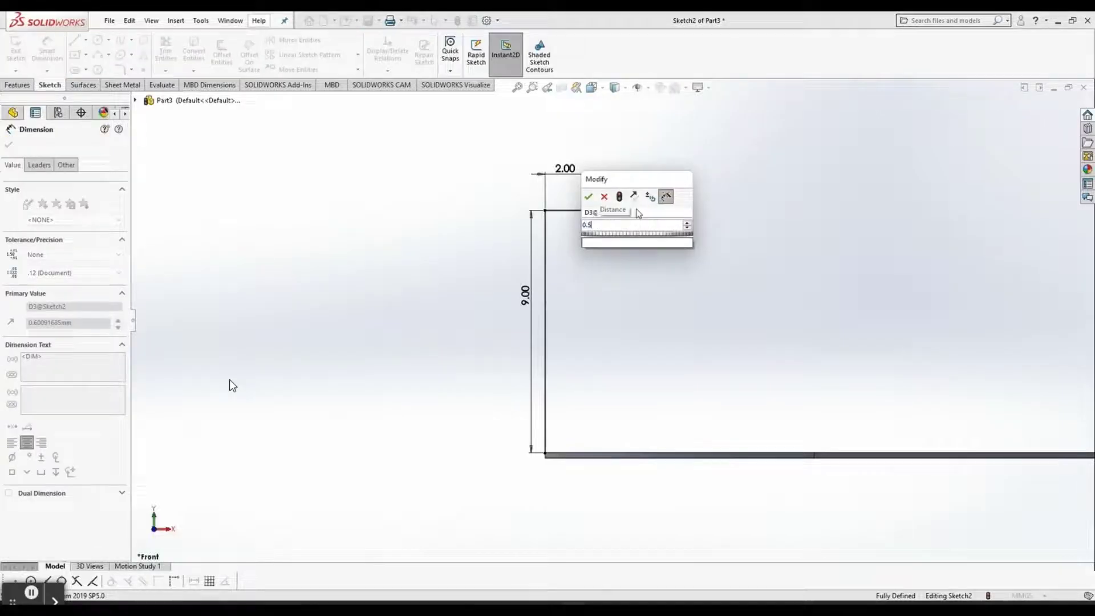
key("Return")
scroll(532, 286, "up", 4)
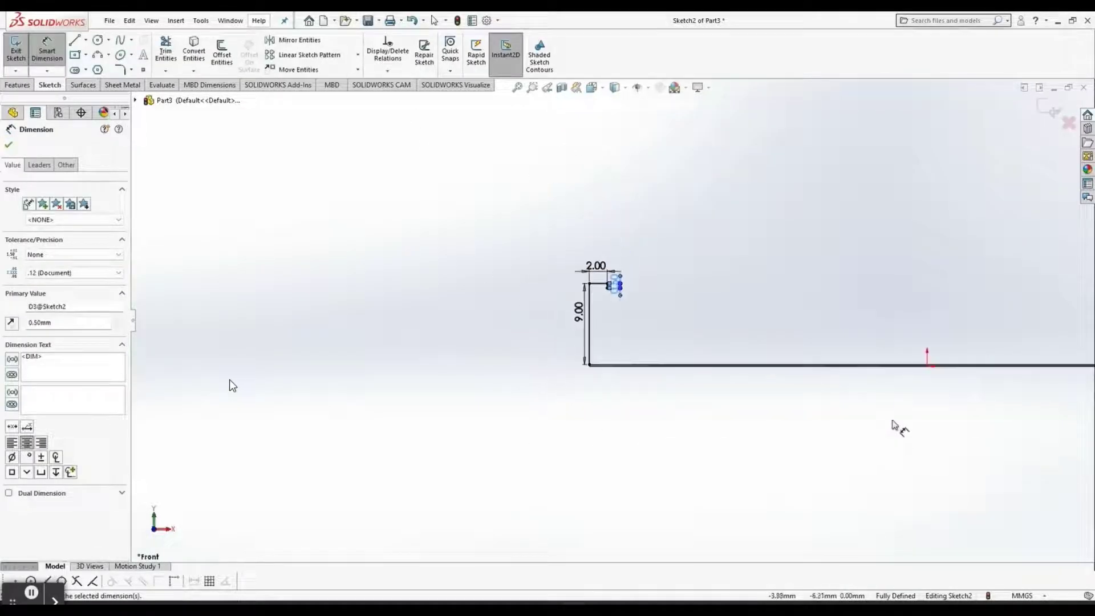
scroll(762, 393, "down", 3)
left_click(12, 147)
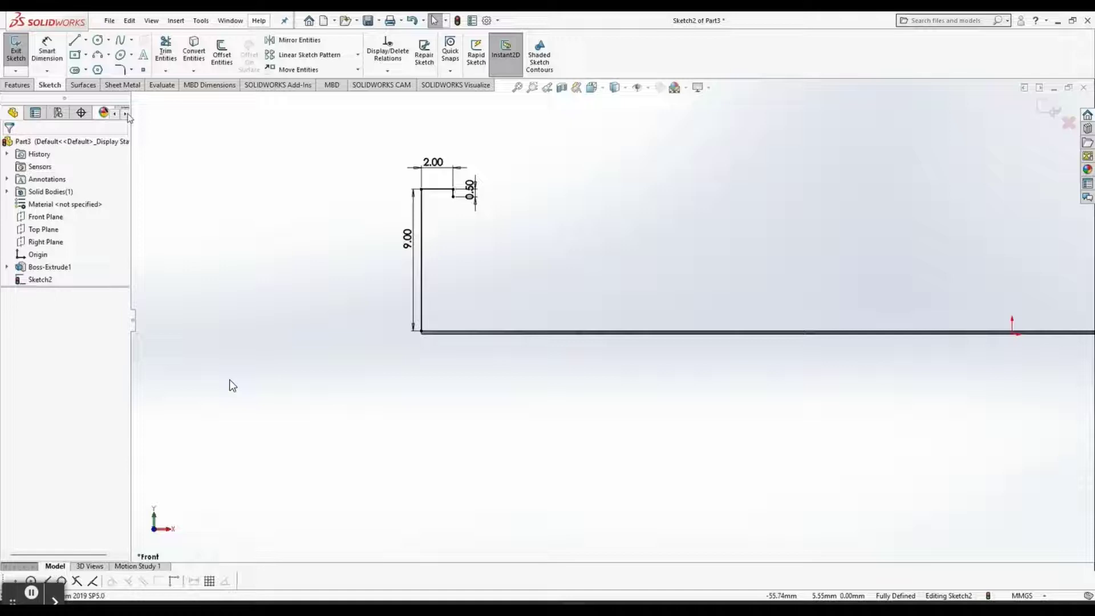
Offset the lip profile chain by 0.20 mm with line-capped ends
left_click(222, 54)
left_click(430, 191)
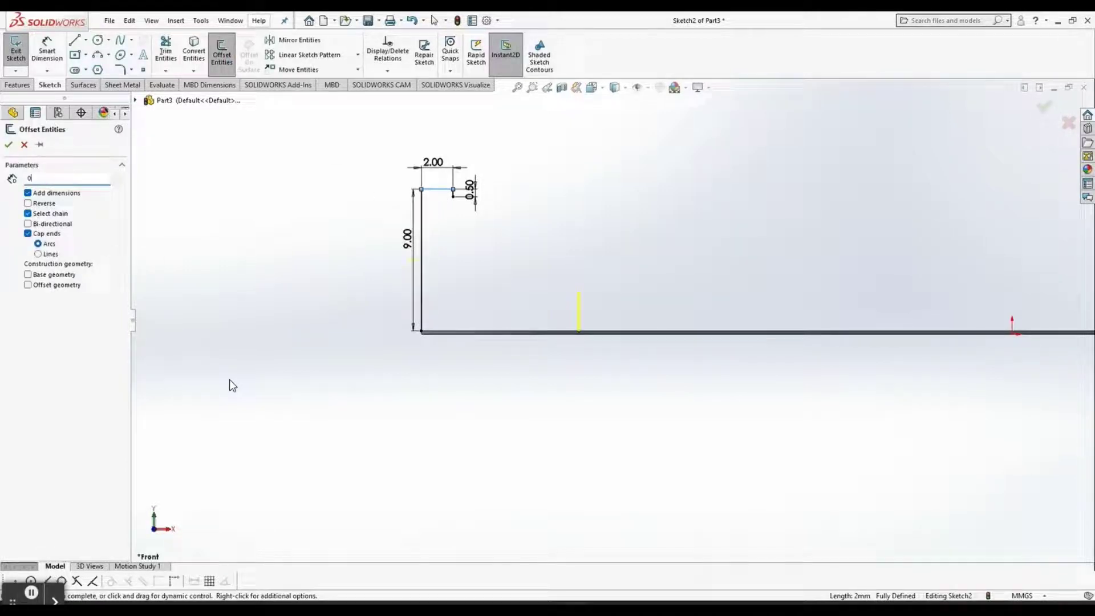
key("Return")
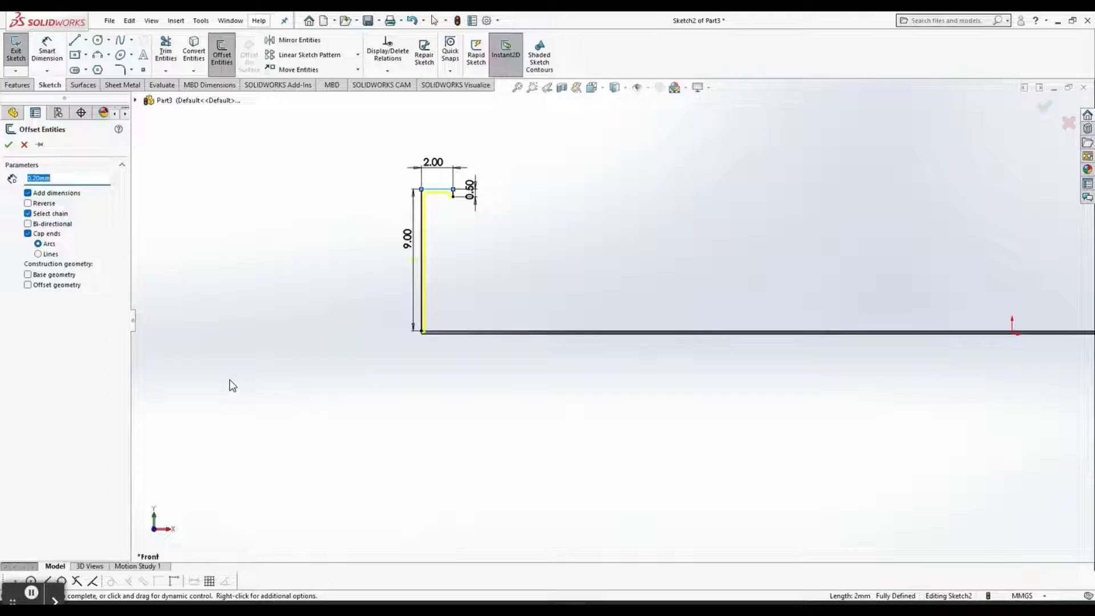
left_click(40, 254)
scroll(495, 218, "down", 3)
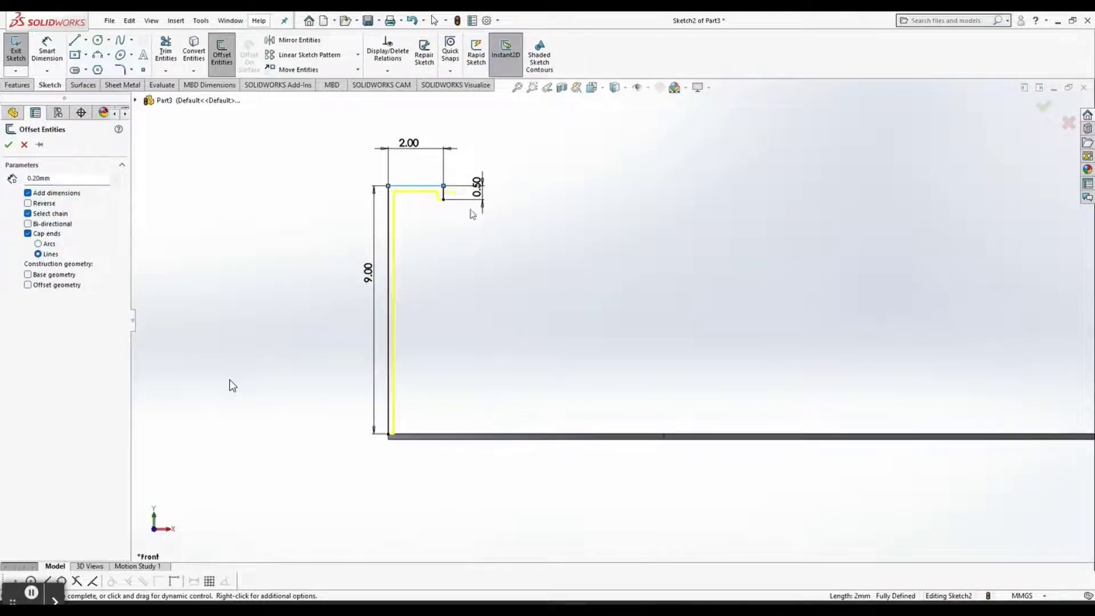
scroll(451, 208, "down", 4)
left_click(9, 144)
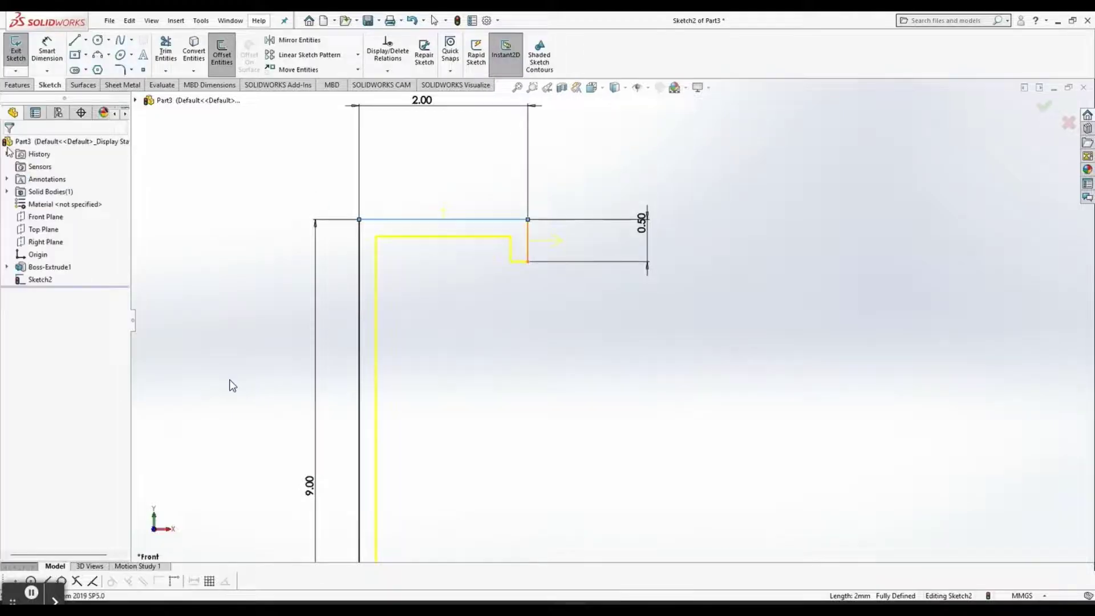
Exit the lip sketch and return to plain selection mode
scroll(593, 302, "up", 8)
scroll(741, 337, "down", 4)
scroll(626, 298, "up", 3)
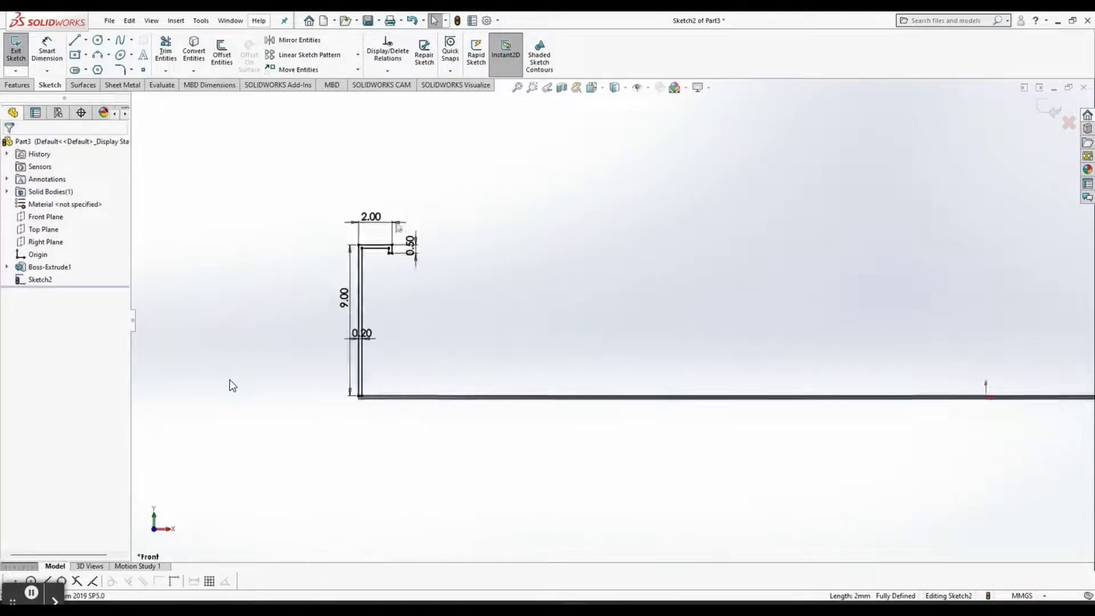
left_click(1052, 109)
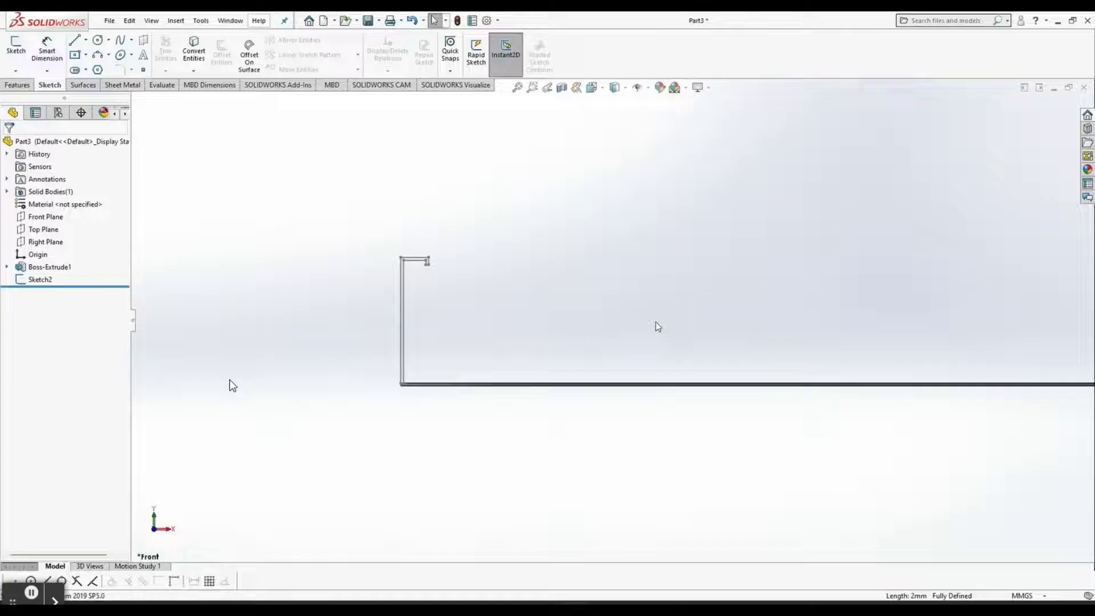
scroll(658, 326, "up", 3)
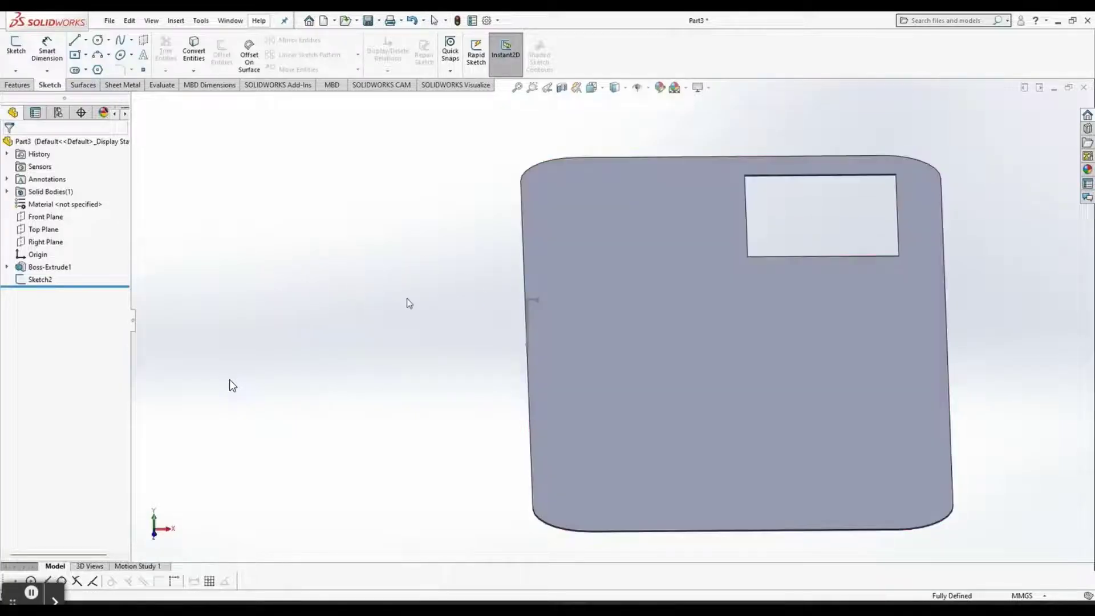
key("Escape")
Start a Swept Boss/Base and use Sketch2, the lip sketch, as its profile
left_click(17, 84)
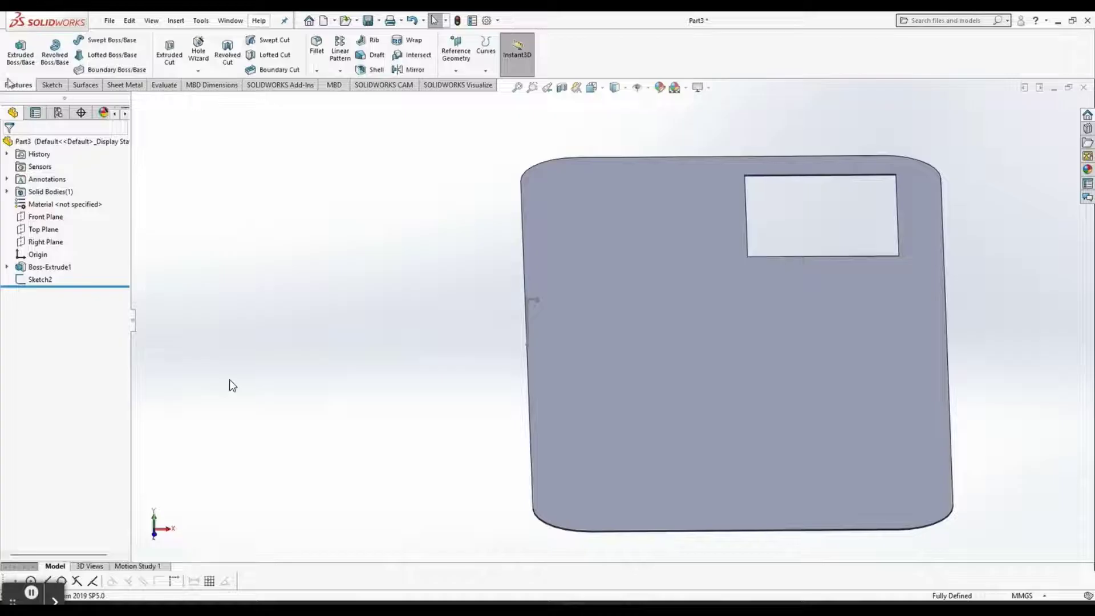
left_click(112, 40)
scroll(536, 291, "down", 5)
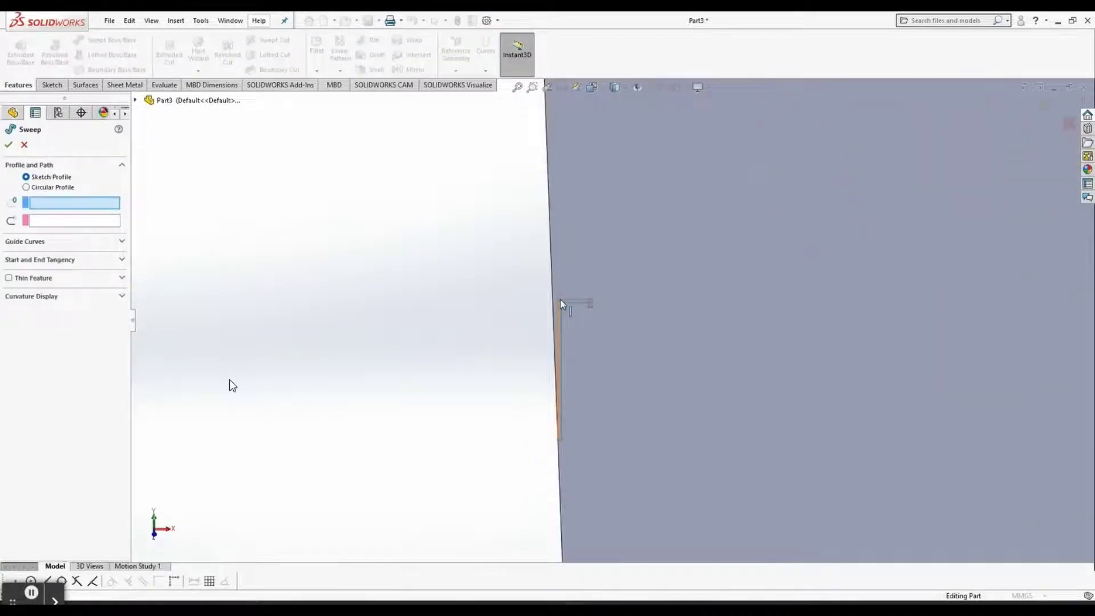
left_click(560, 301)
scroll(533, 354, "up", 3)
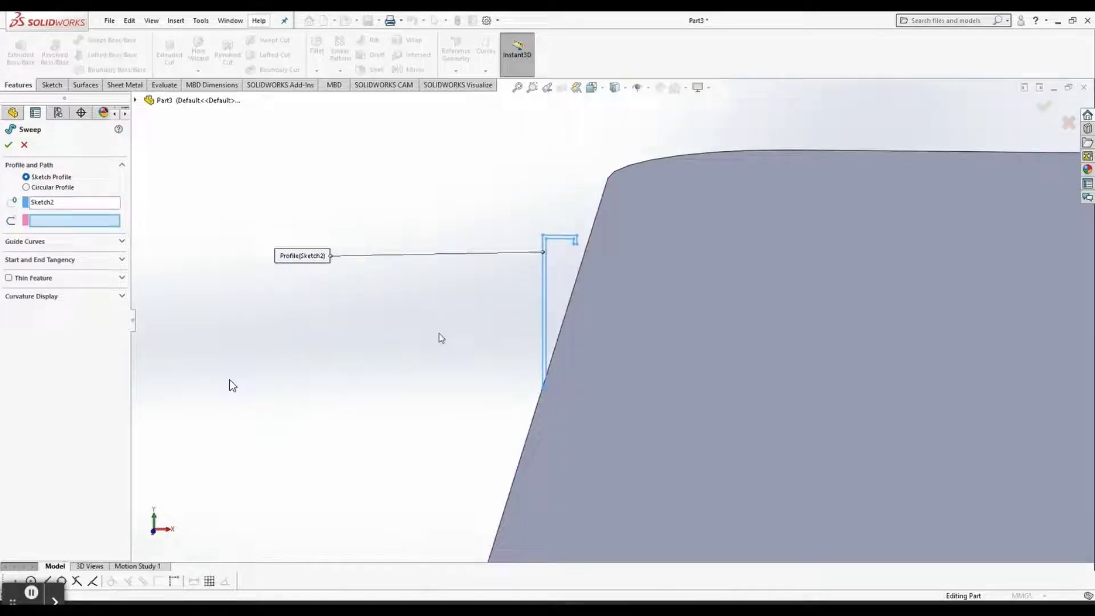
Use SelectionManager to start the sweep path with the left and bottom outer edges
right_click(433, 396)
left_click(530, 422)
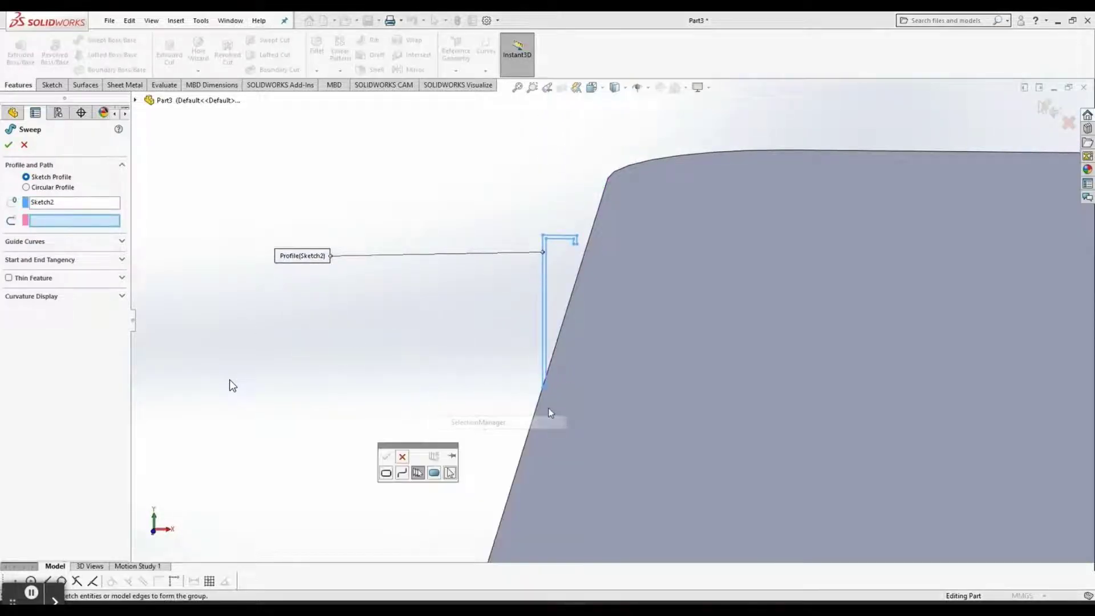
left_click(535, 415)
scroll(573, 416, "up", 4)
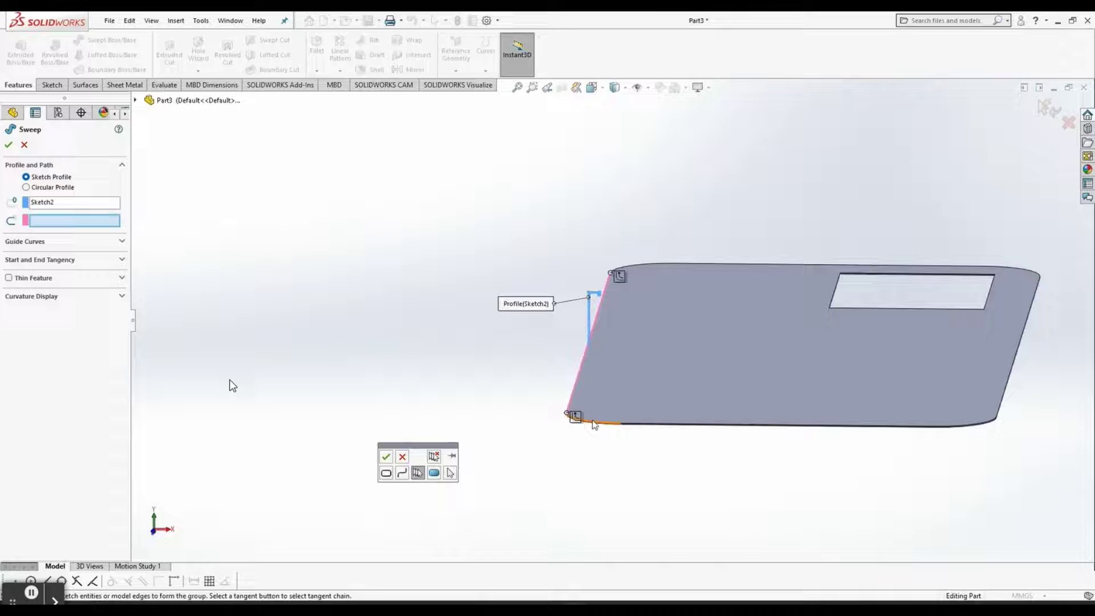
scroll(574, 414, "down", 5)
left_click(578, 415)
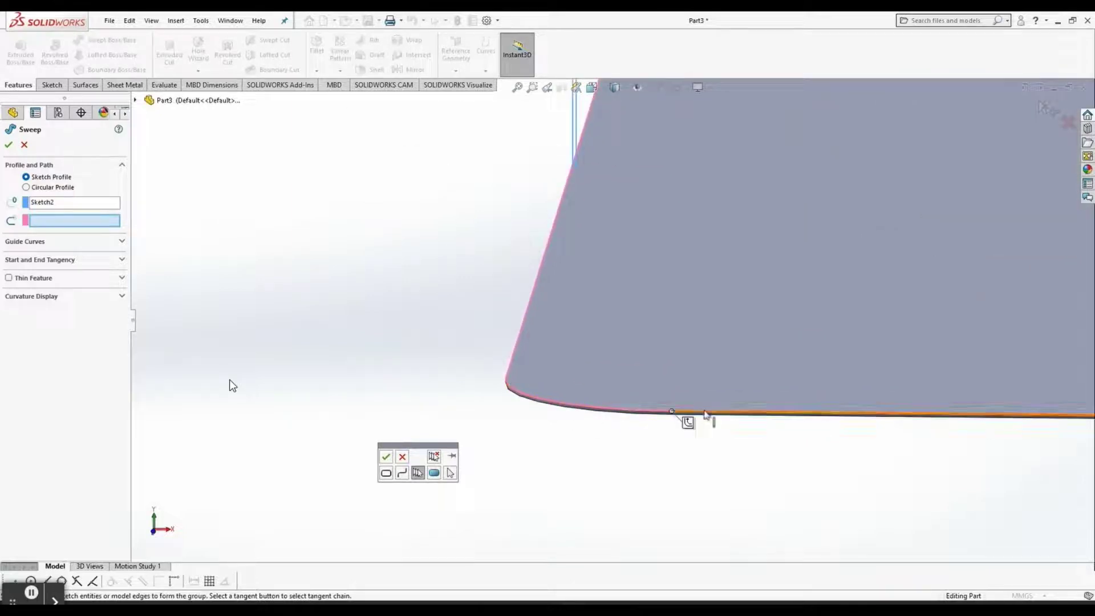
scroll(713, 425, "up", 1)
scroll(710, 423, "up", 3)
scroll(747, 381, "down", 5)
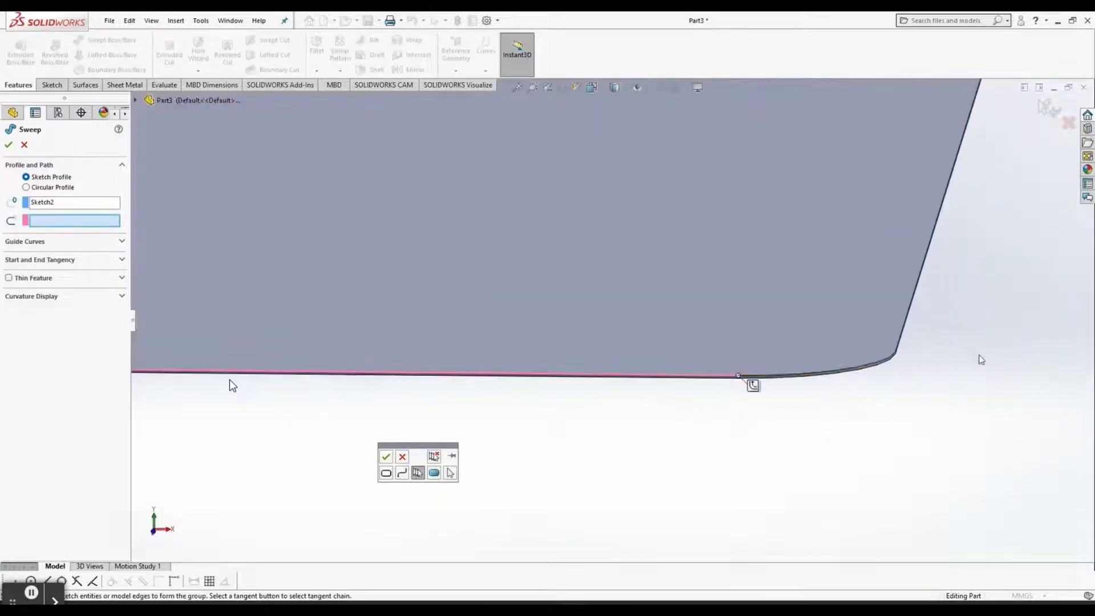
Add the right-side edges, rounded corners and top edge, closing the outer edge loop
left_click(825, 376)
left_click(902, 354)
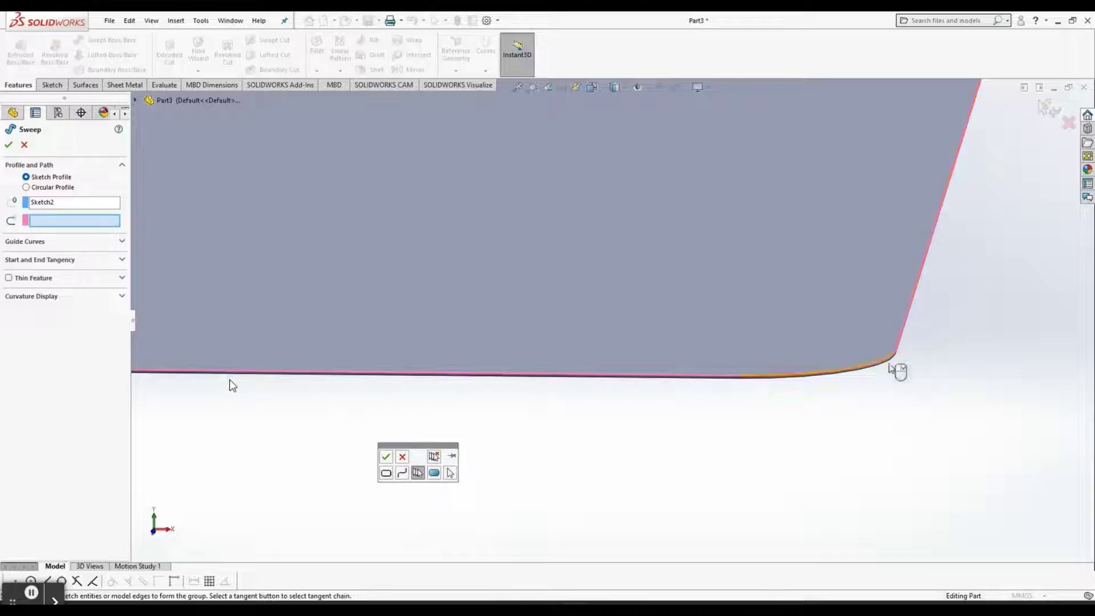
scroll(801, 236, "up", 5)
middle_click_drag(801, 236, 763, 240)
scroll(792, 186, "up", 2)
scroll(719, 172, "down", 5)
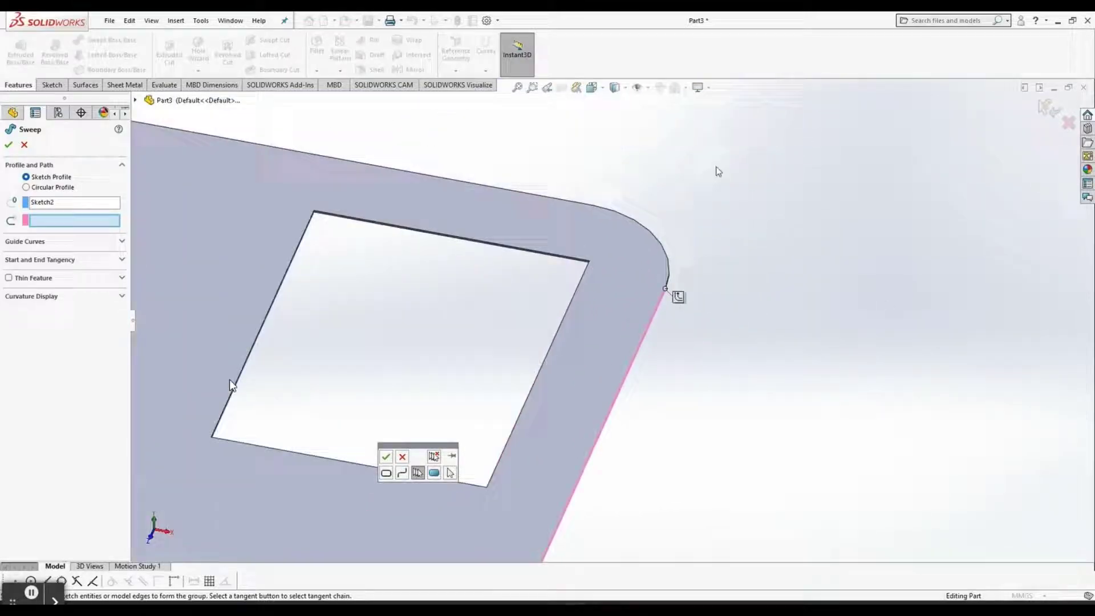
left_click(657, 236)
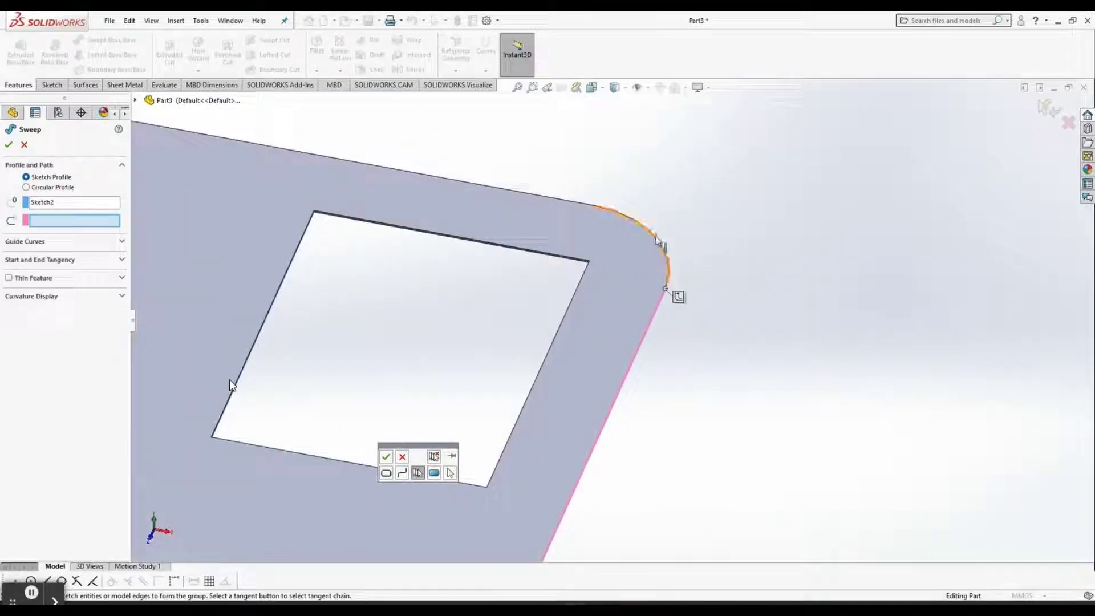
left_click(580, 205)
scroll(582, 207, "up", 4)
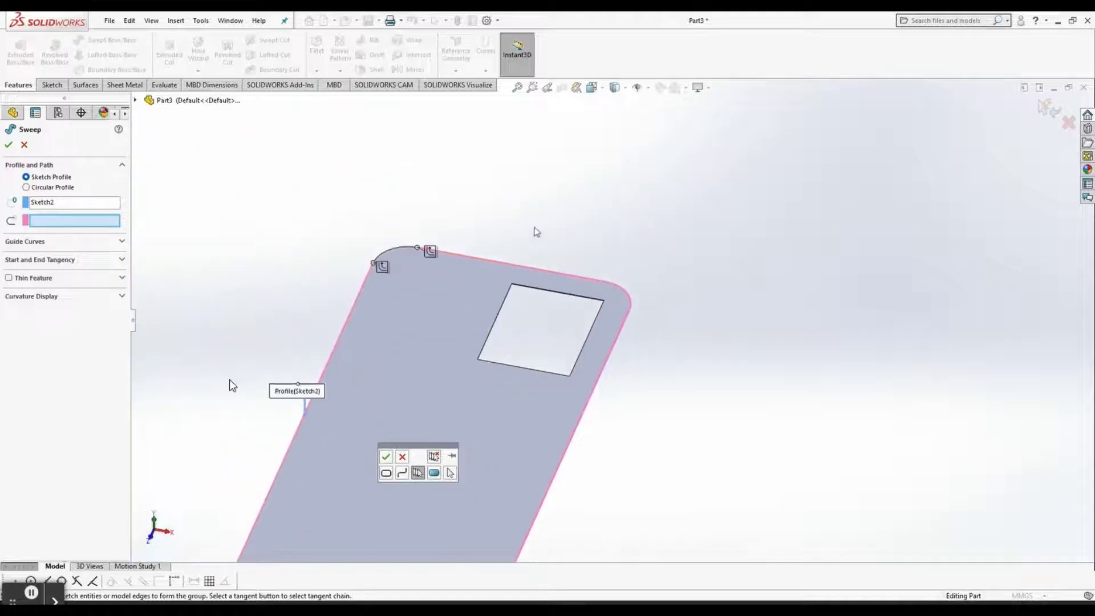
left_click(389, 252)
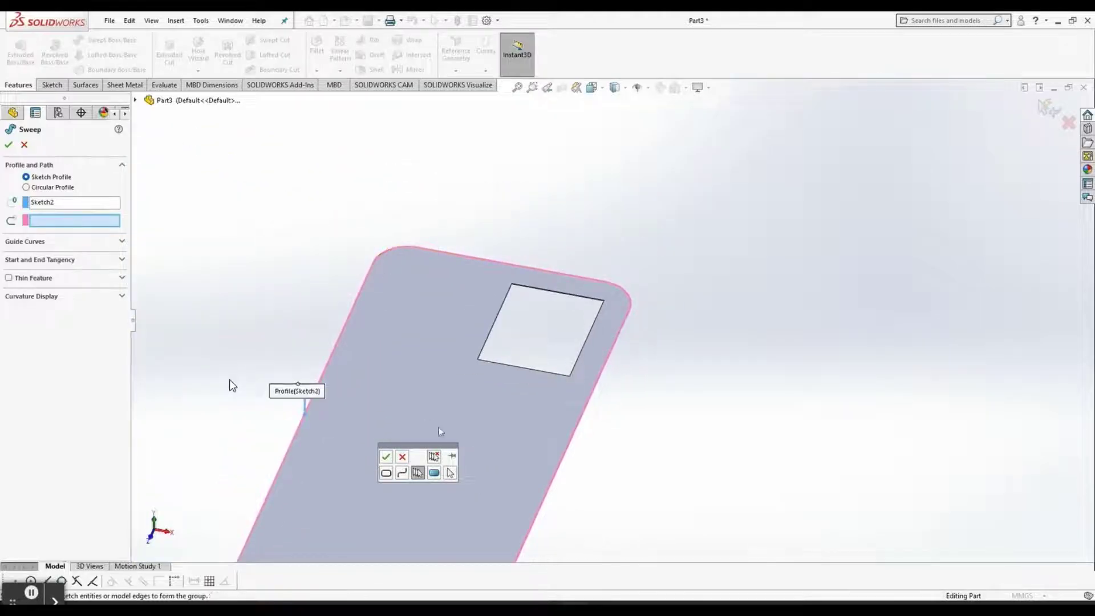
Accept the closed loop as the path and confirm Sweep1 to raise the walls
left_click(386, 457)
scroll(682, 395, "up", 4)
middle_click_drag(682, 396, 709, 322)
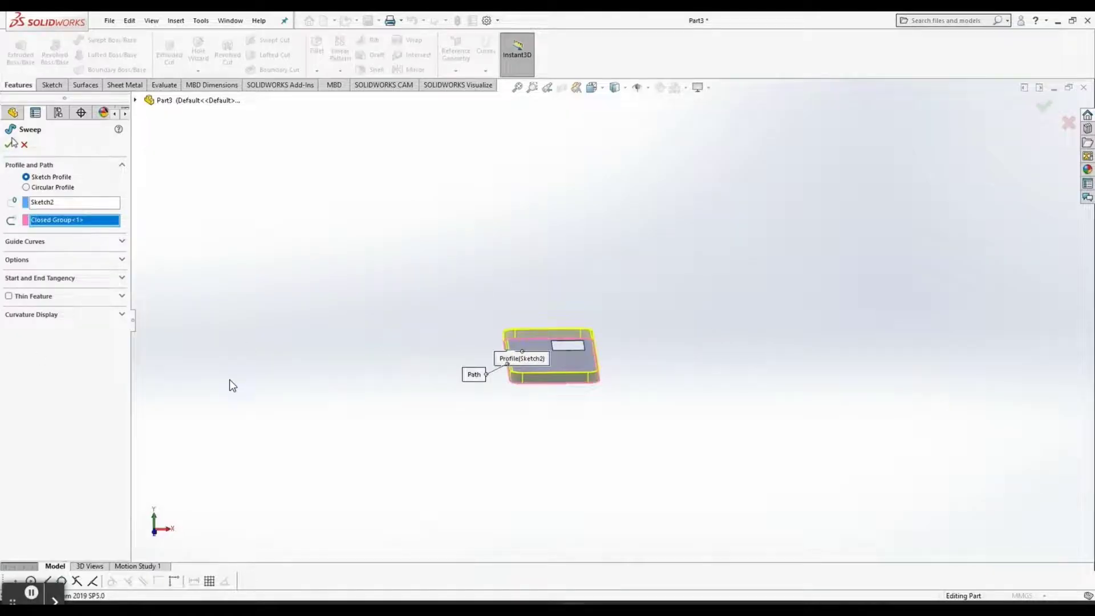
key("Return")
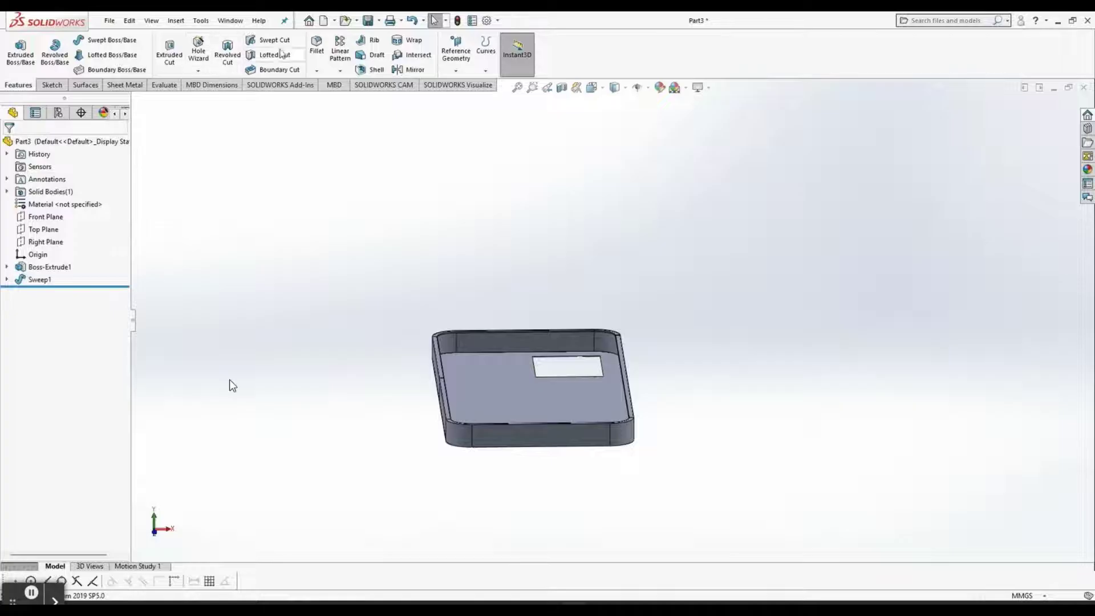
Start a fillet and select the base's bottom face from underneath
left_click(317, 46)
scroll(496, 391, "down", 4)
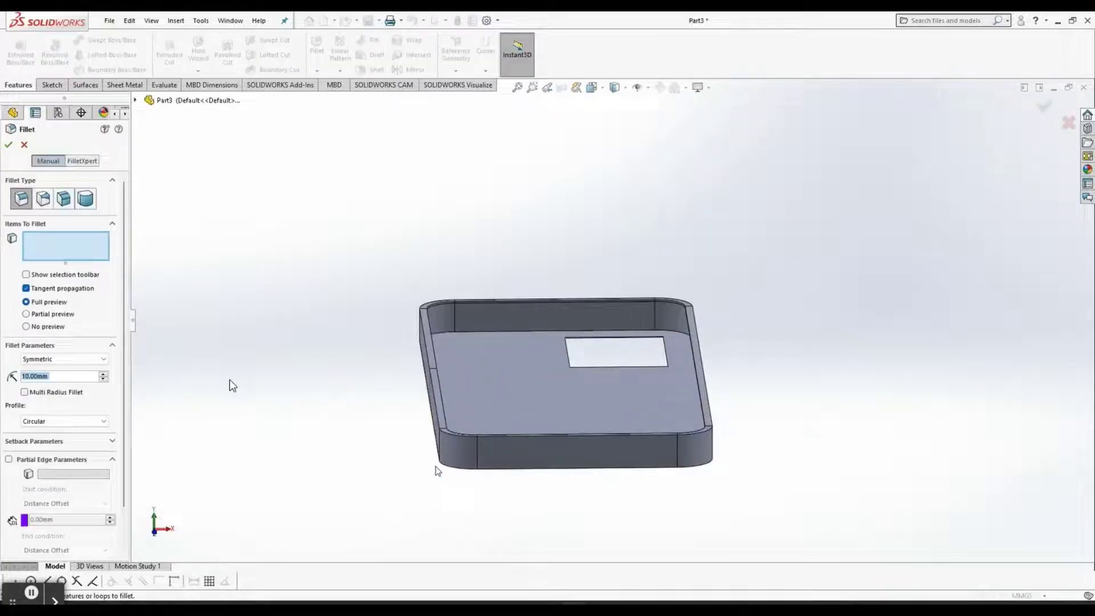
middle_click_drag(471, 457, 488, 357)
left_click(501, 376)
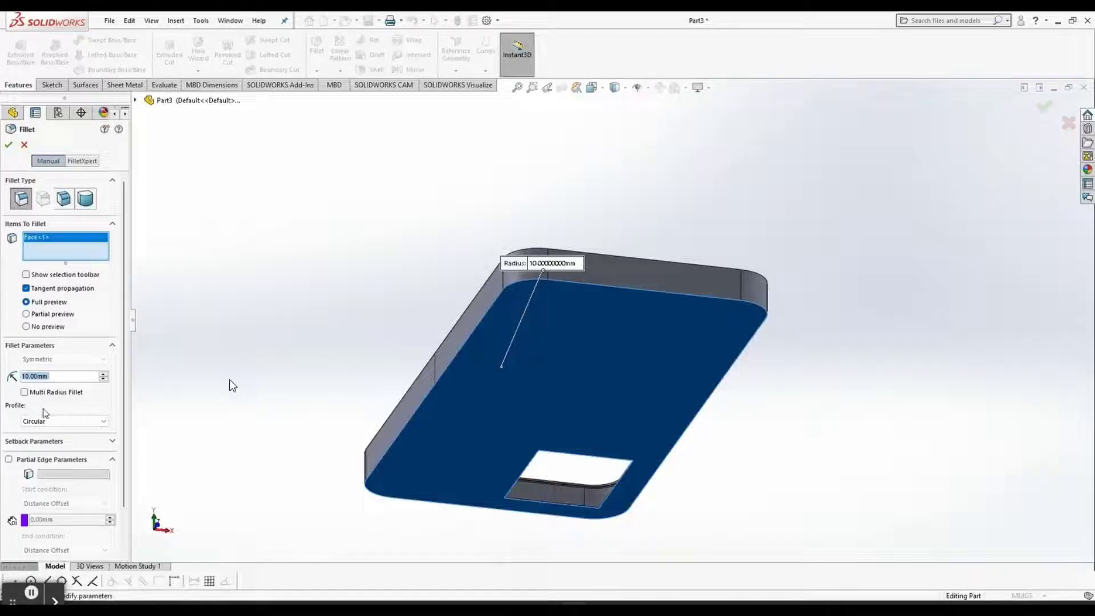
Preview fillet radii of 0.2, 0.5, 0.8, 2 and finally 4 mm
type("0")
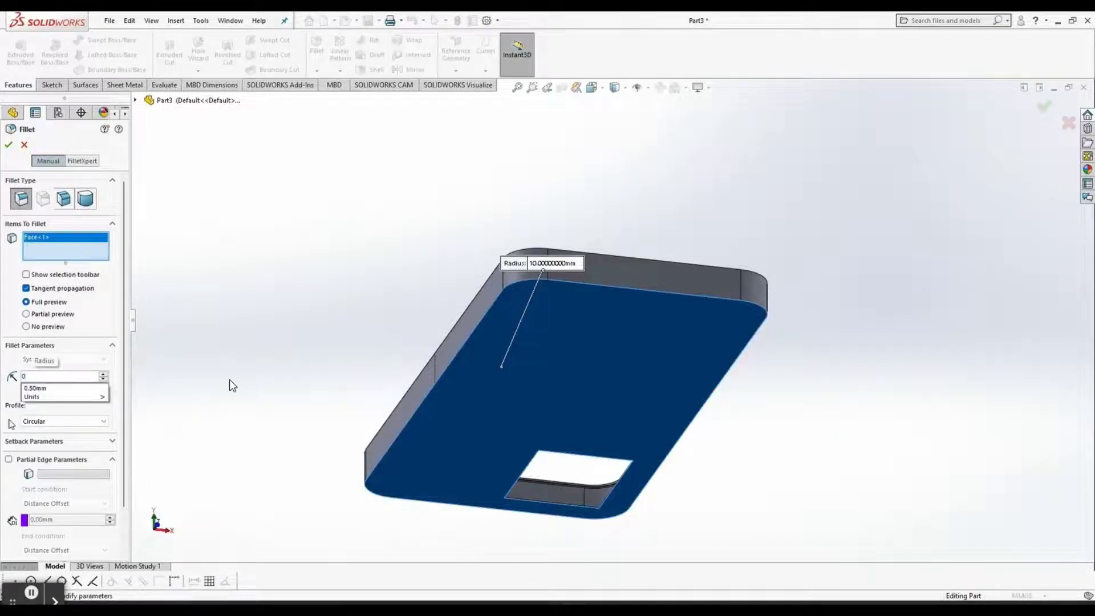
type(".2")
key("Return")
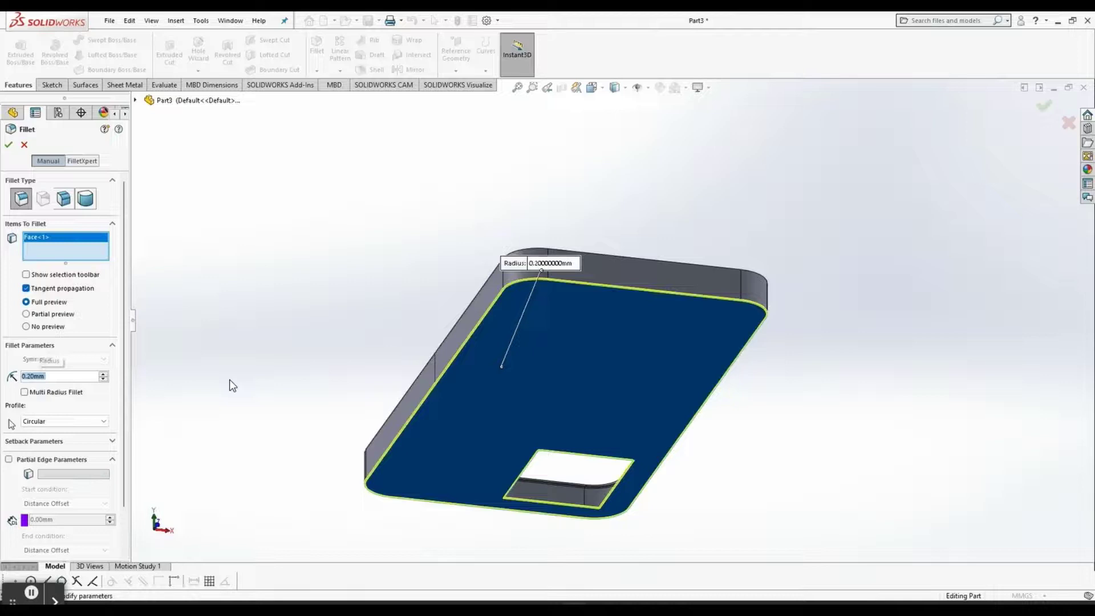
type("0.5")
key("Return")
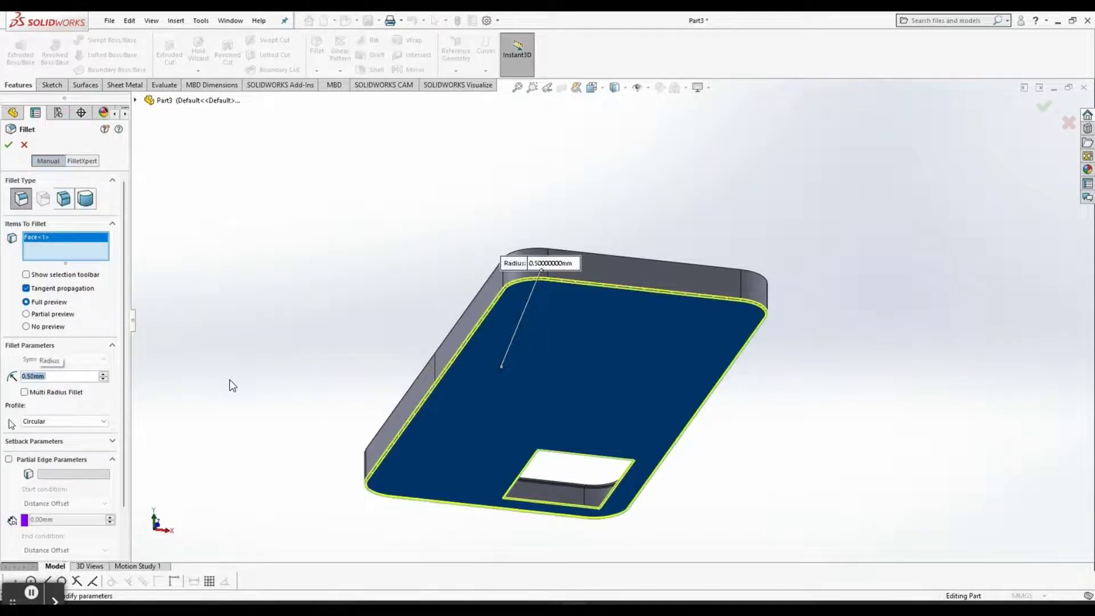
type("0.8")
key("Return")
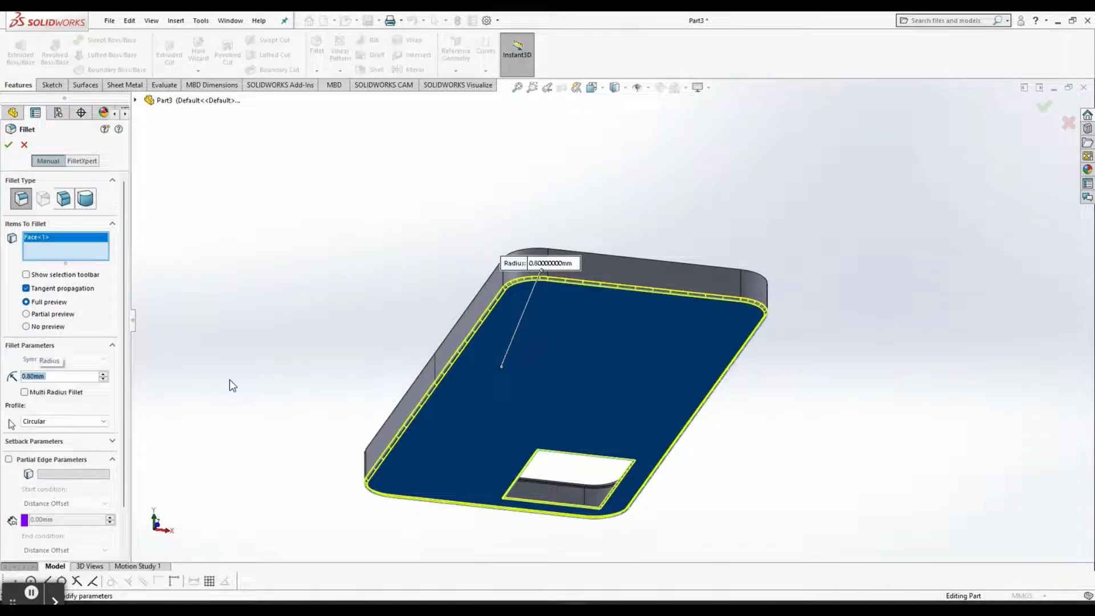
type("2")
key("Return")
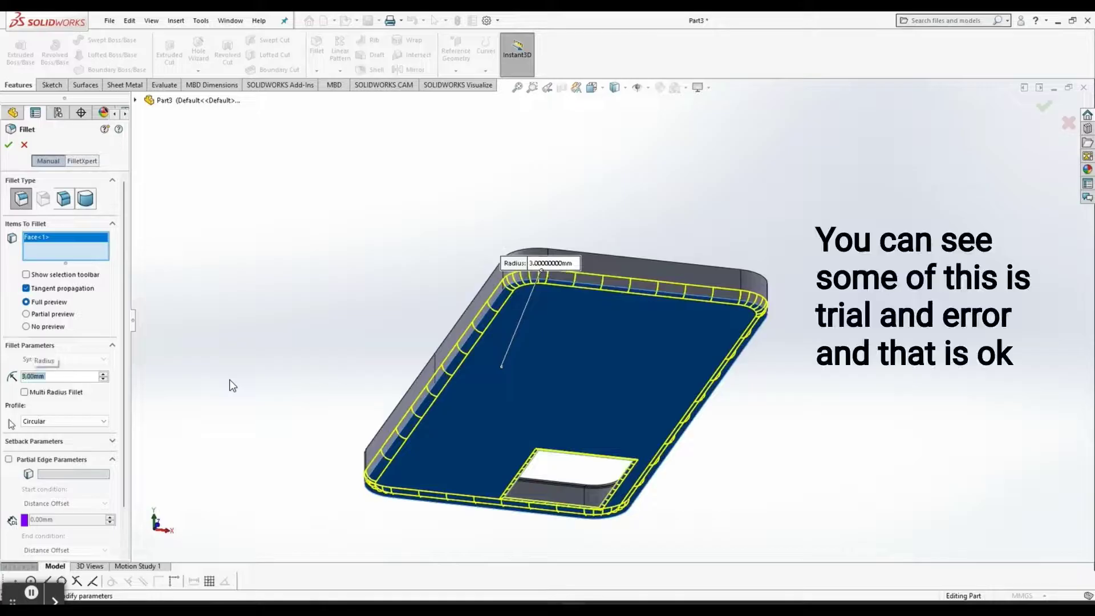
type("4")
key("Return")
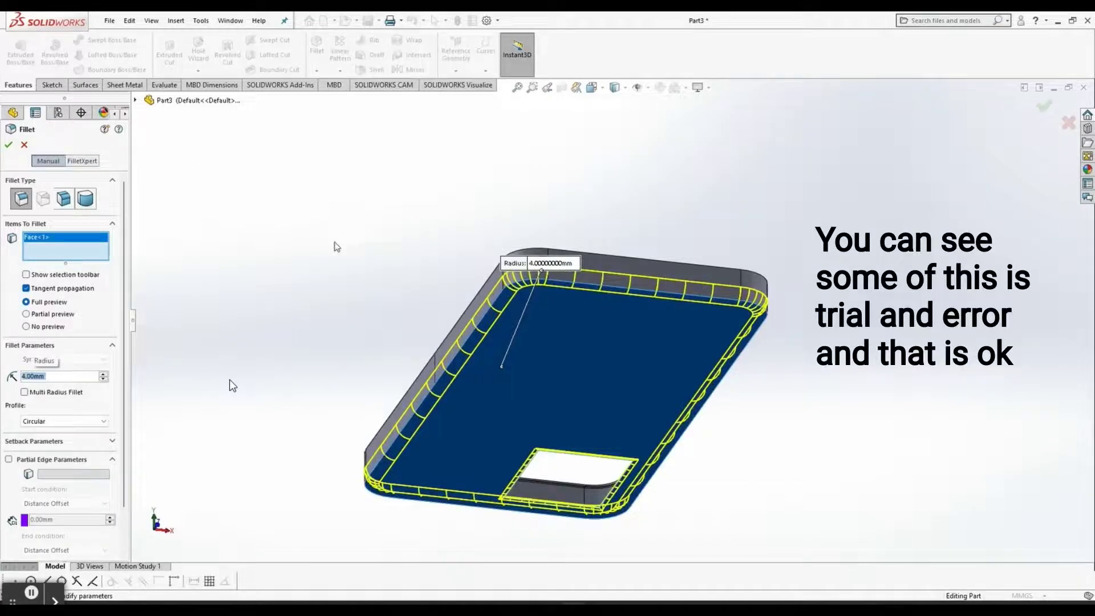
Pick the walls' inner edge and try radii 0.5, 0.8, 0.7 and 1 mm before settling on 2 mm
middle_click_drag(337, 246, 354, 335)
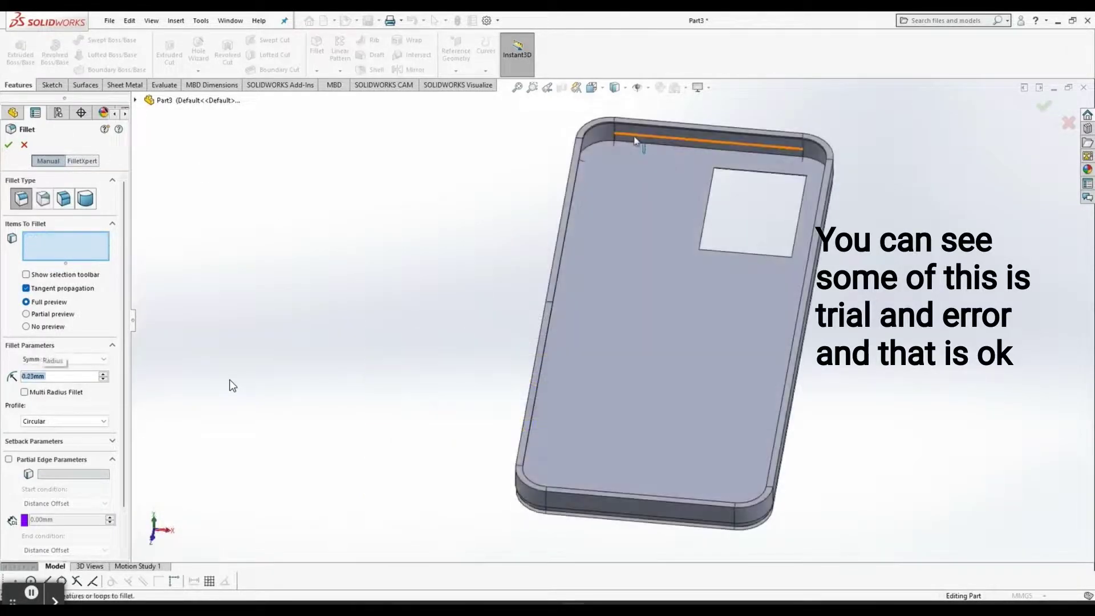
left_click(634, 140)
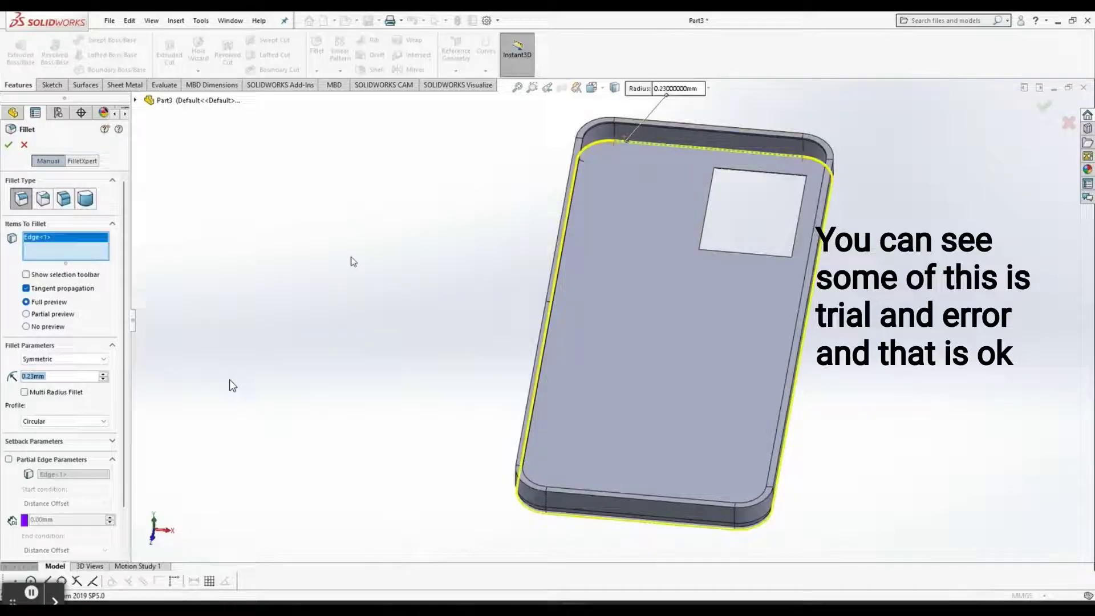
type("0.5")
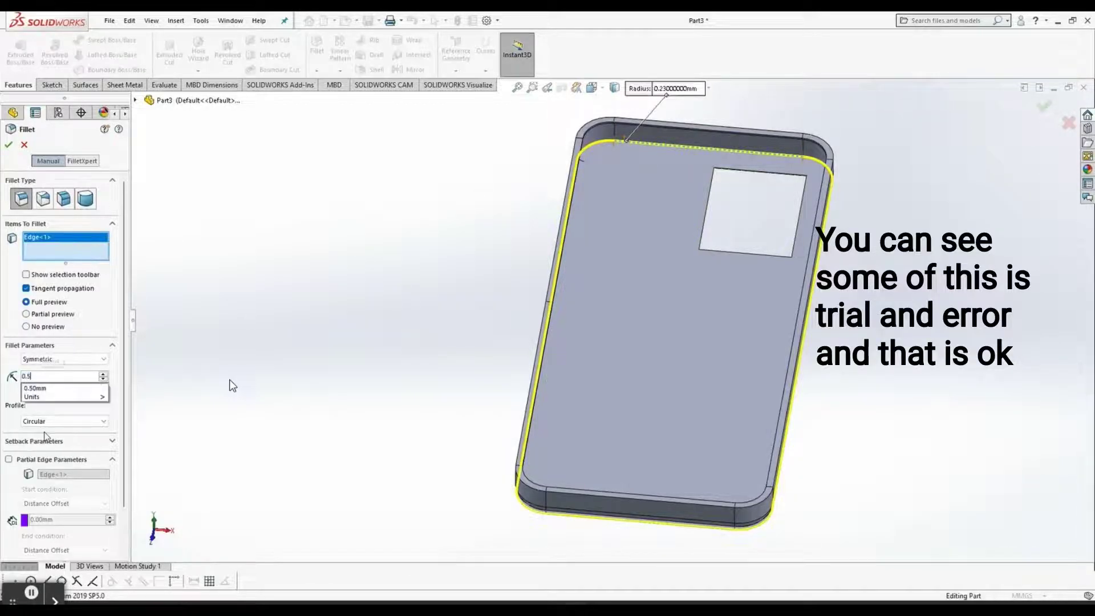
key("Return")
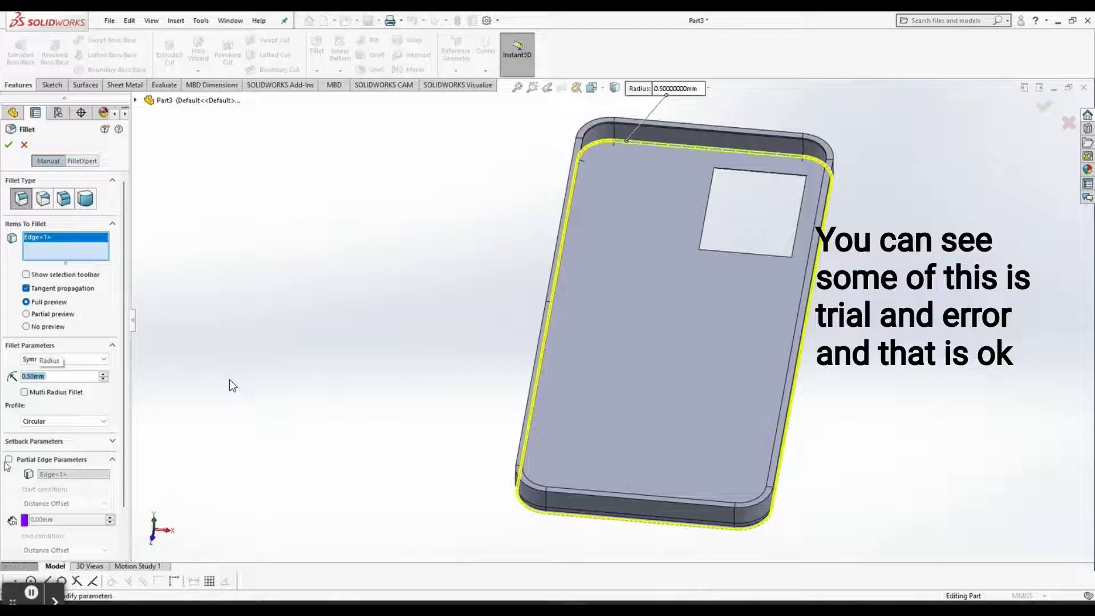
type("0.8")
key("Return")
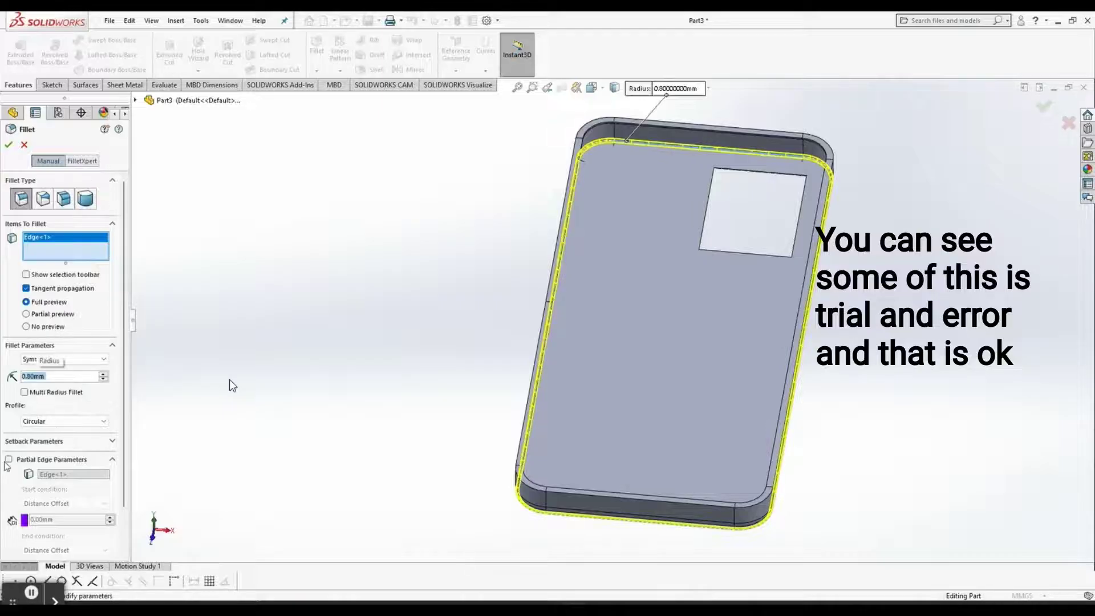
type("0.7")
key("Return")
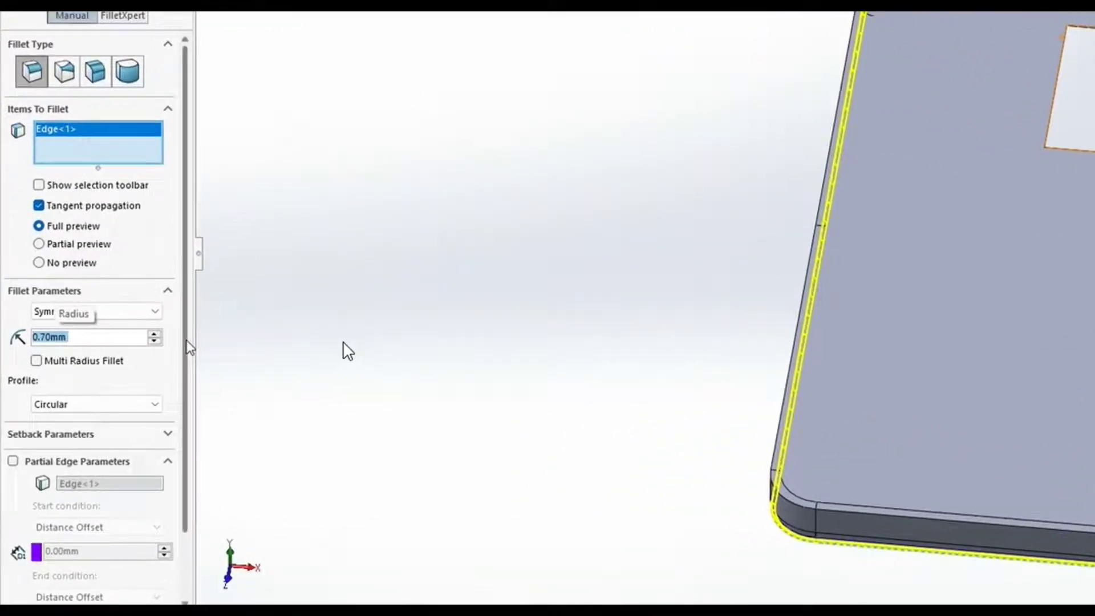
type("1")
key("Return")
type("2")
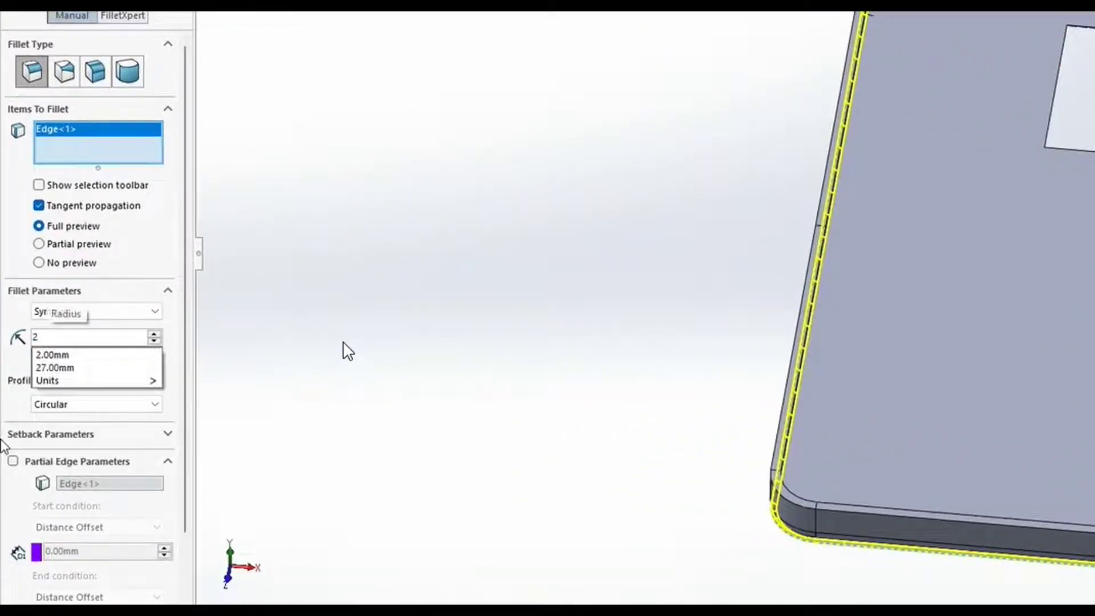
key("Return")
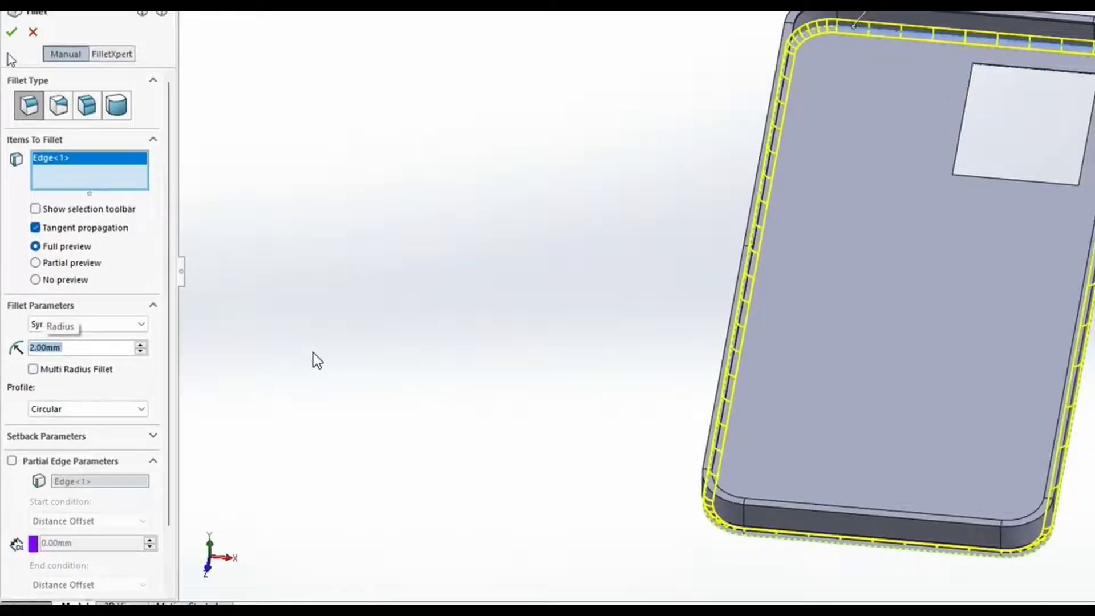
Accept the 2 mm fillet as Fillet3 and inspect the rounded corners
left_click(12, 32)
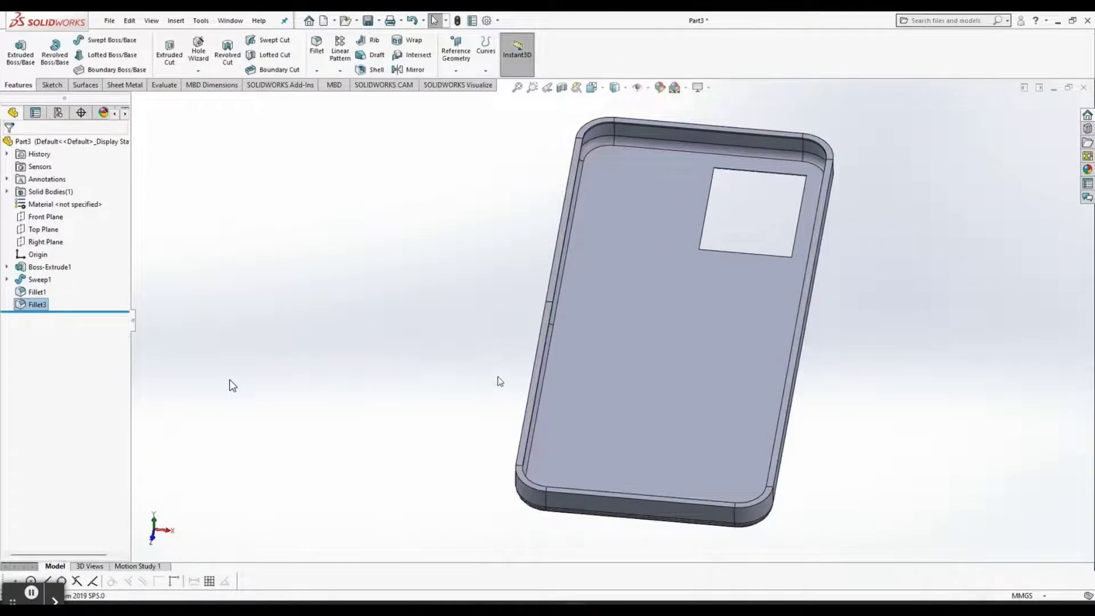
middle_click_drag(500, 382, 538, 334)
scroll(598, 431, "down", 7)
middle_click_drag(597, 434, 755, 308)
scroll(628, 369, "up", 8)
scroll(671, 341, "down", 3)
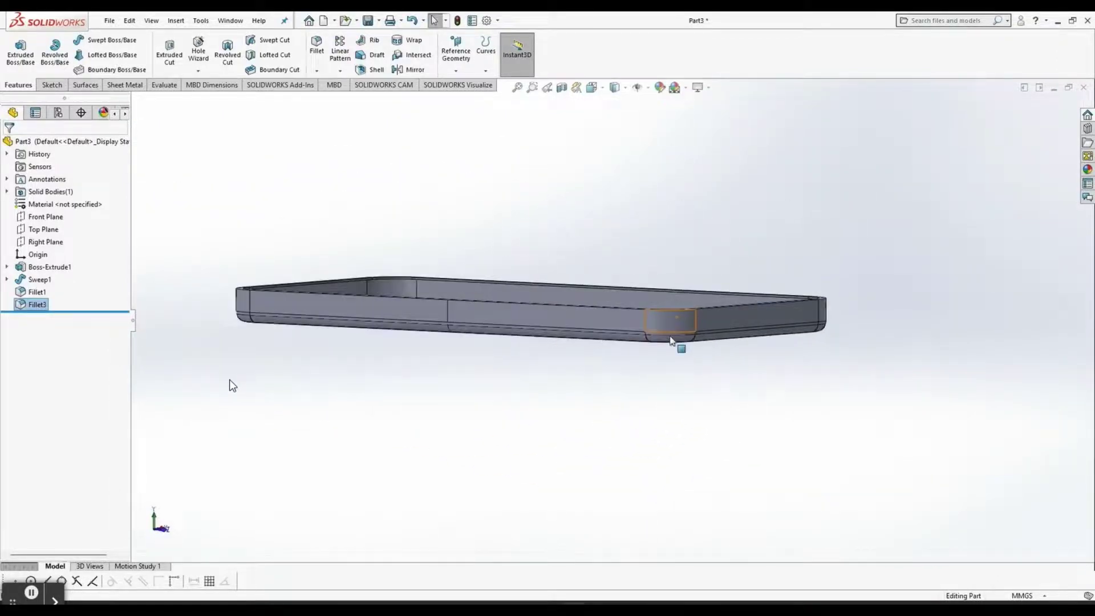
middle_click_drag(670, 341, 589, 416)
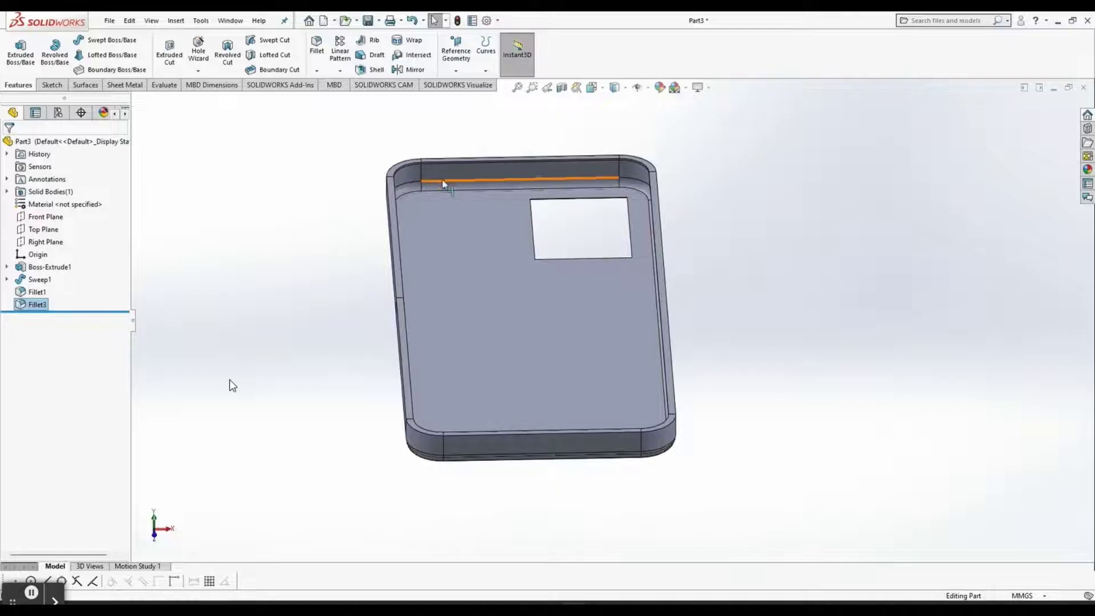
scroll(400, 134, "down", 3)
Start a fillet on the lip's top inner edge with a 1.00 mm radius
left_click(317, 46)
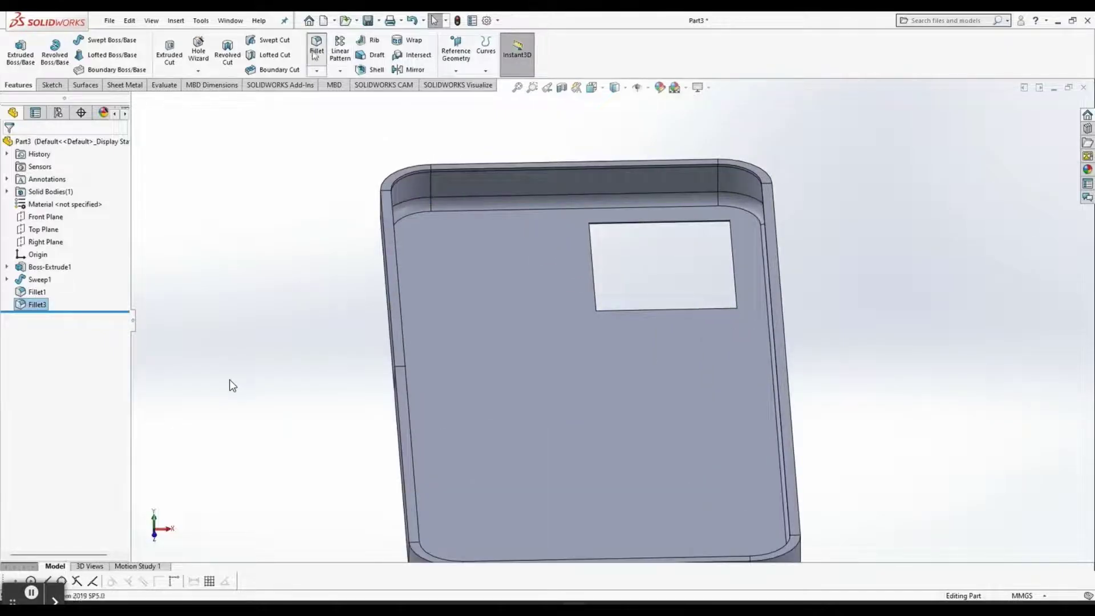
left_click(390, 180)
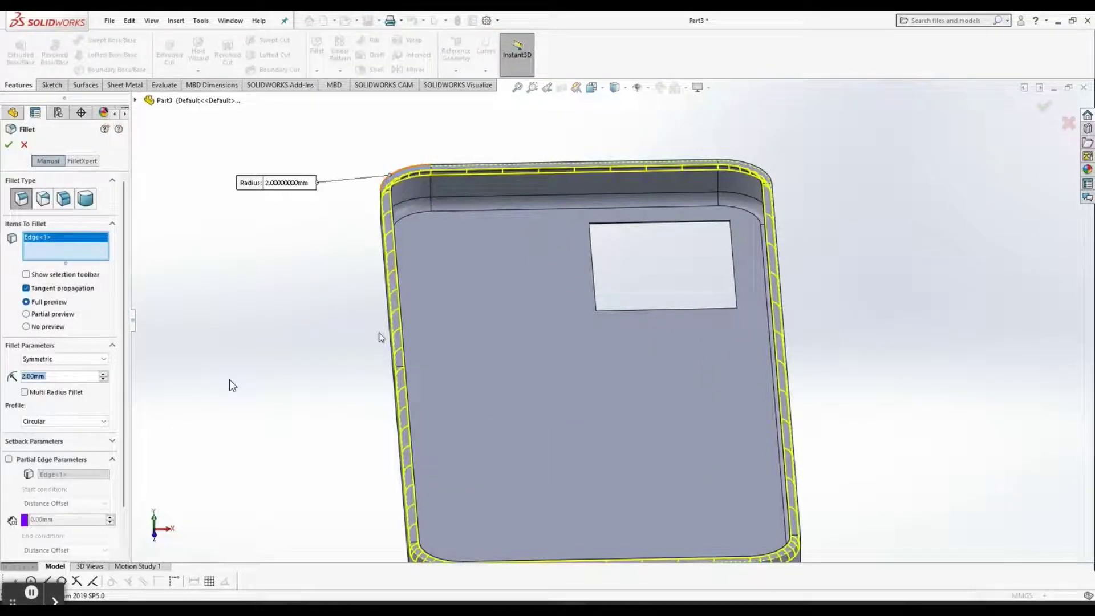
middle_click_drag(380, 398, 498, 445)
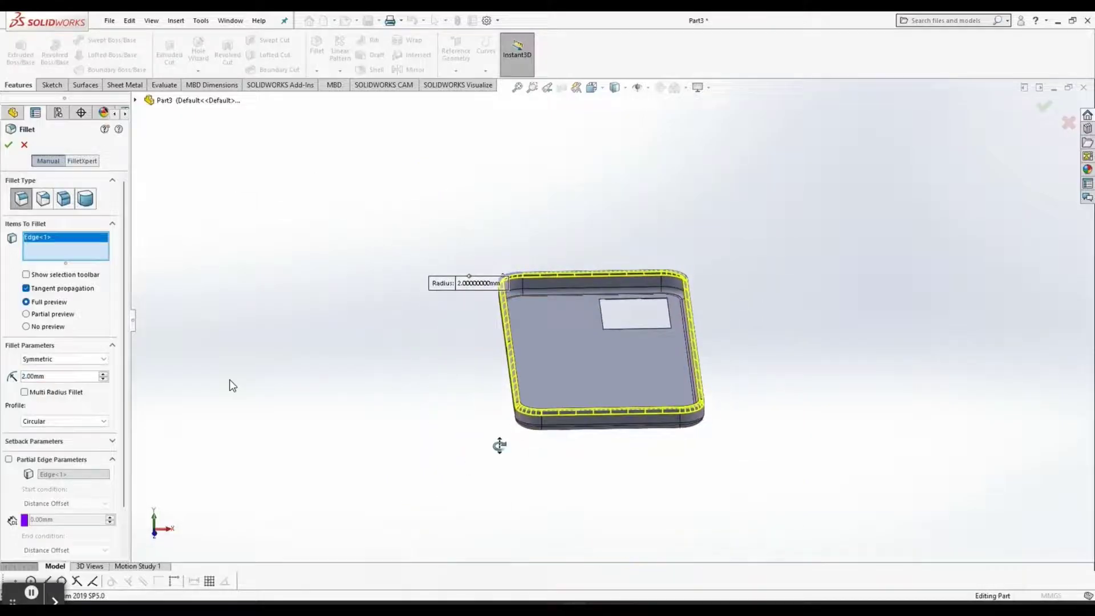
scroll(507, 344, "down", 5)
scroll(507, 343, "down", 3)
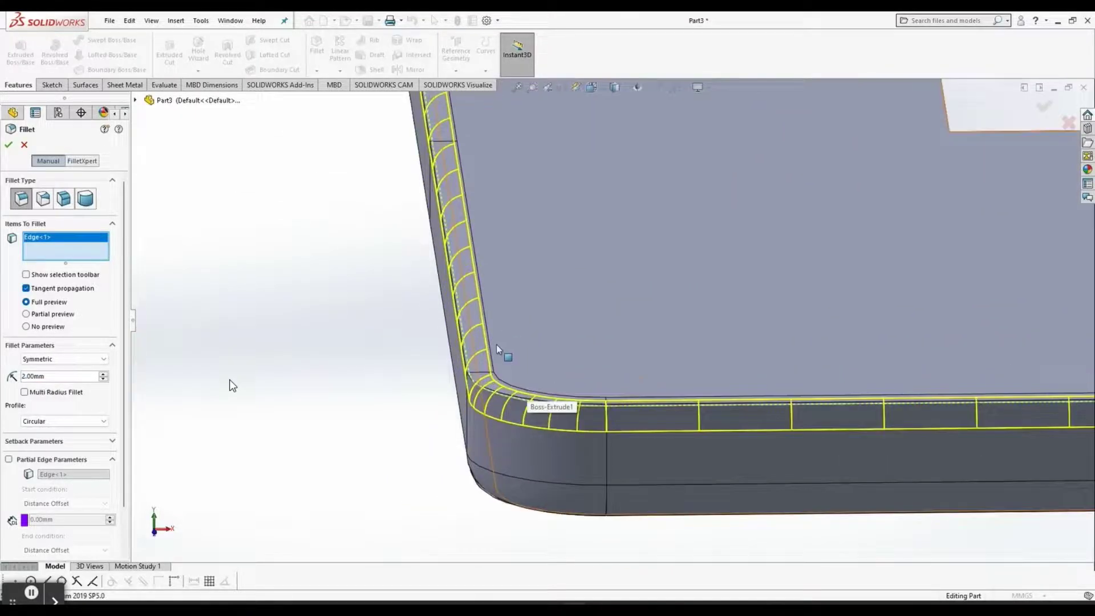
left_click(89, 379)
left_click(83, 393)
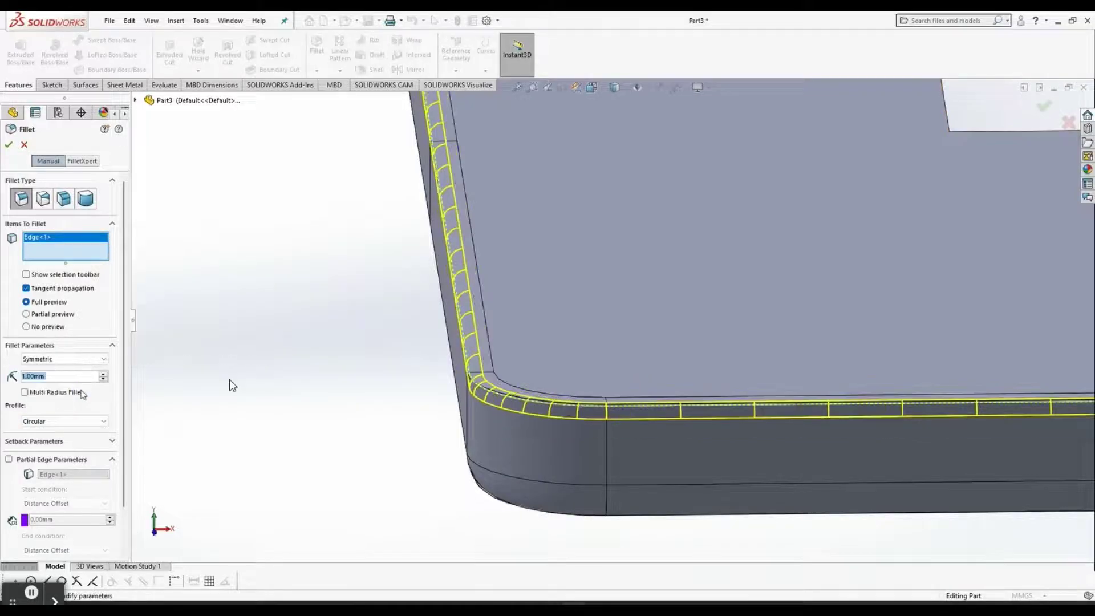
Accept the 1 mm fillet, then add another 1 mm fillet on the tray's top edge loop
left_click(10, 144)
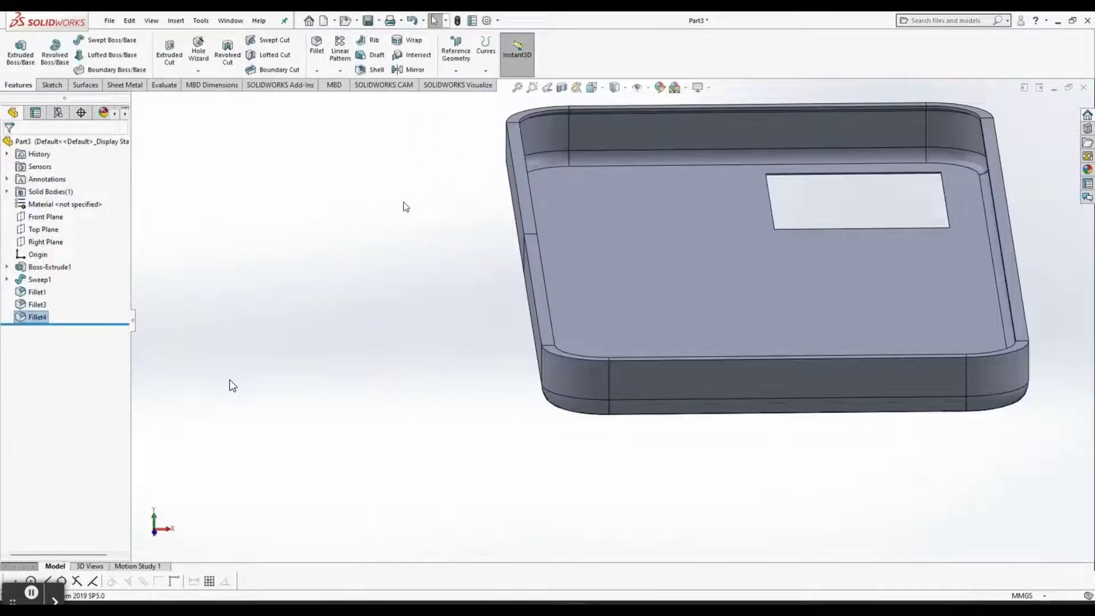
scroll(572, 214, "down", 2)
left_click(574, 216)
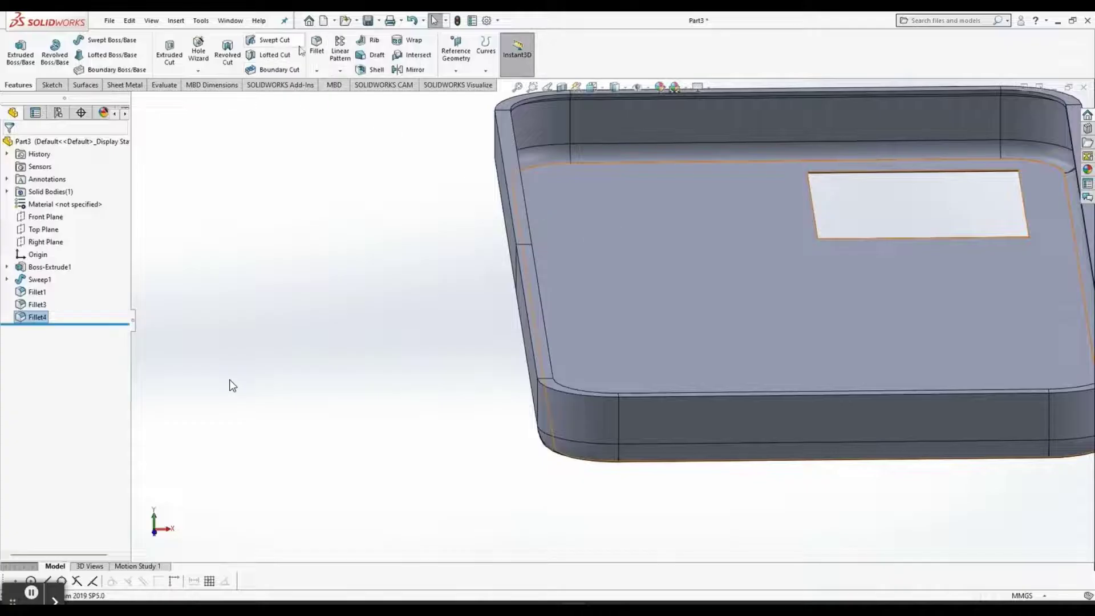
left_click(317, 46)
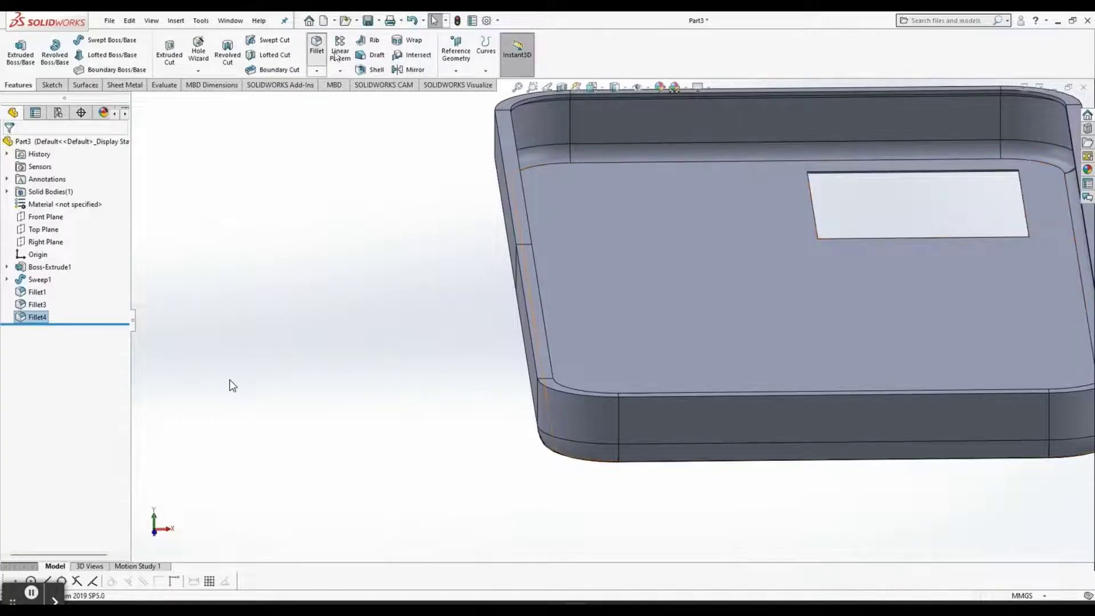
left_click(501, 145)
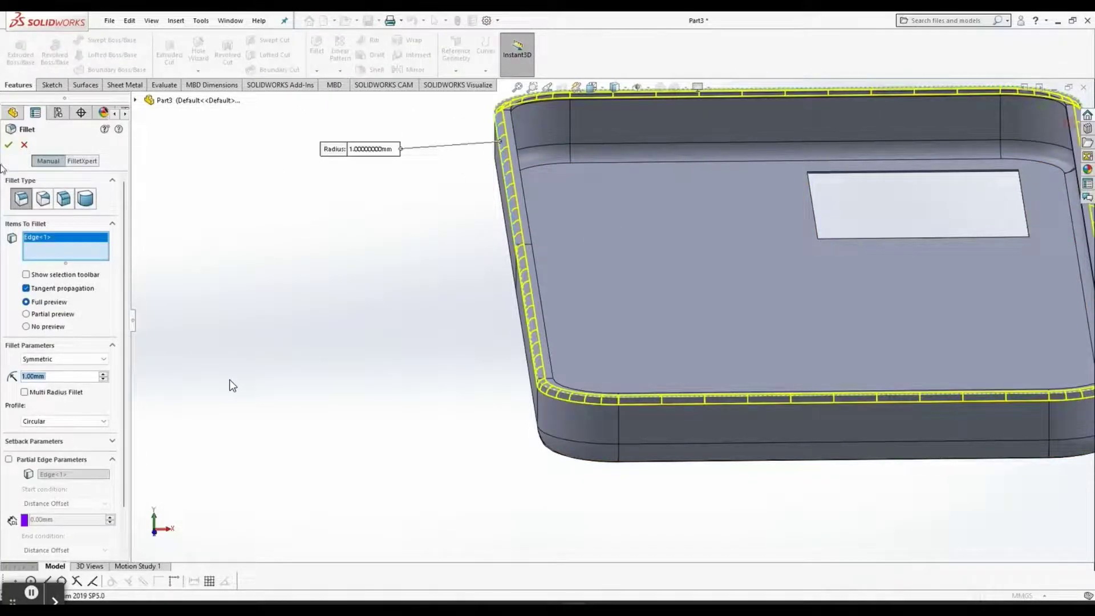
left_click(10, 144)
Round the rim's upper edge with a 0.2 mm fillet
scroll(562, 247, "up", 3)
scroll(812, 280, "down", 3)
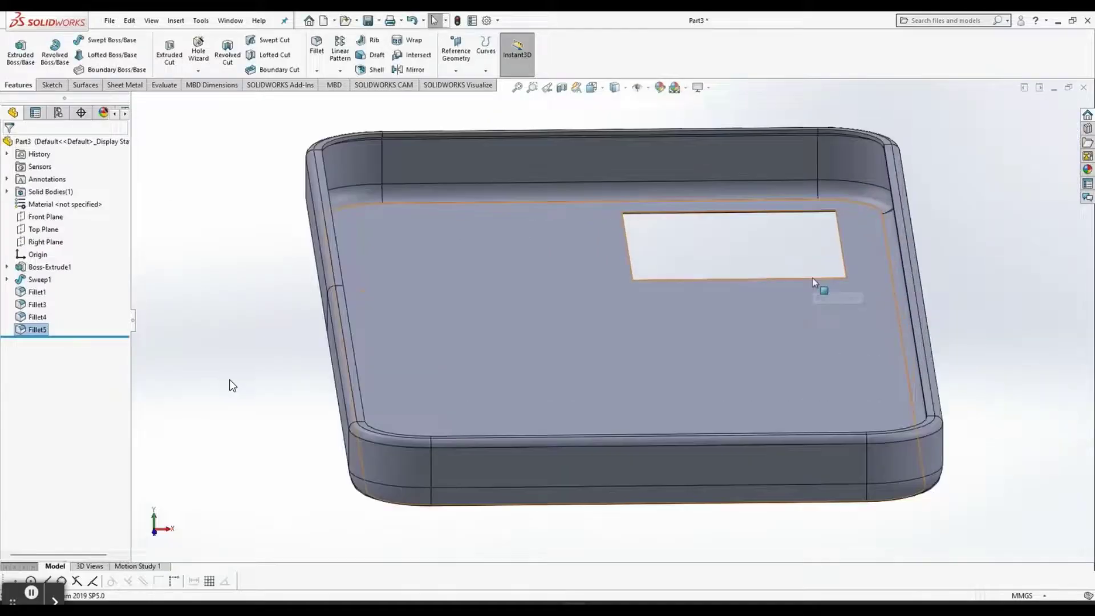
left_click(317, 51)
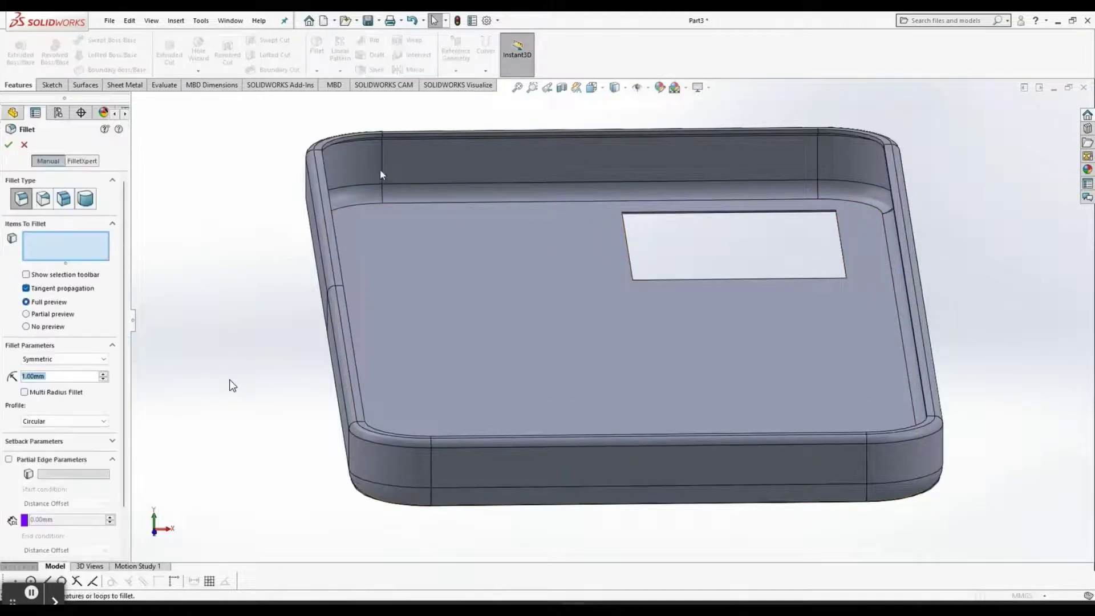
scroll(380, 169, "down", 6)
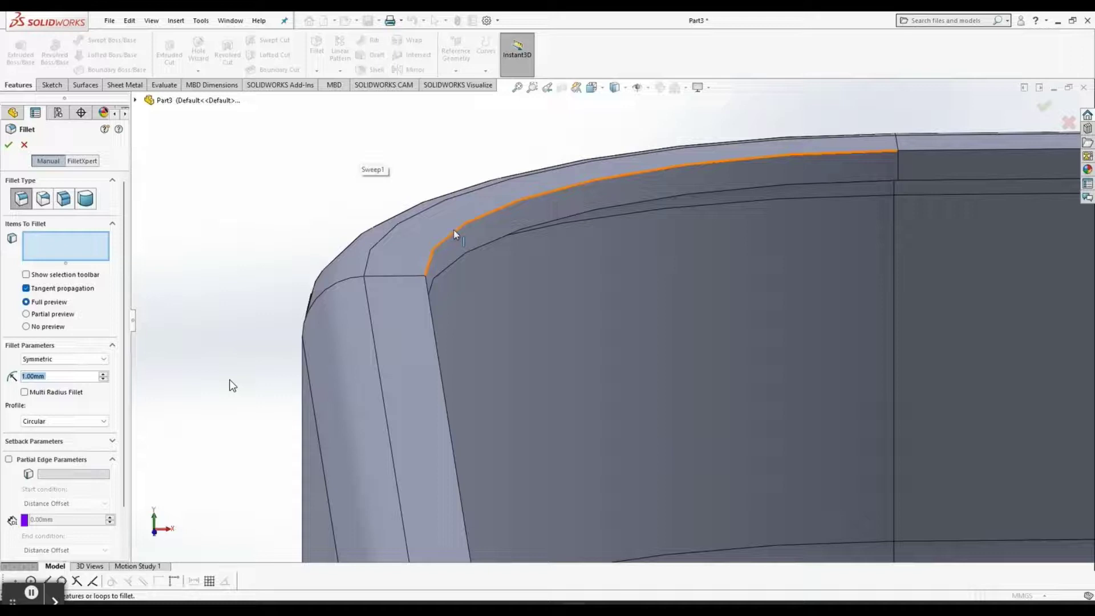
left_click(456, 239)
scroll(454, 229, "up", 3)
scroll(446, 222, "up", 1)
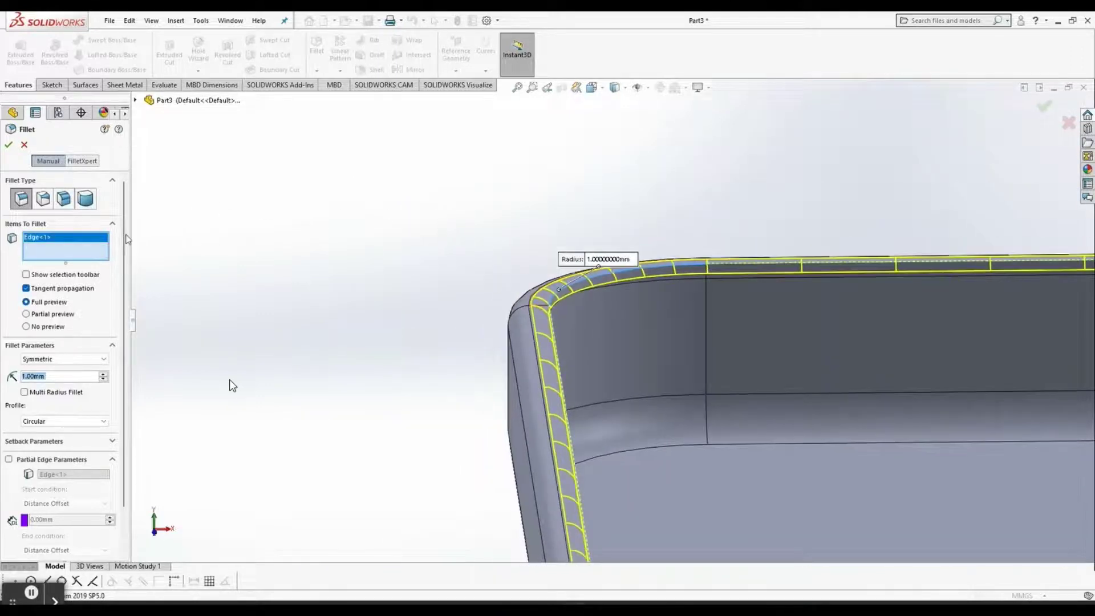
type("0.2")
key("Return")
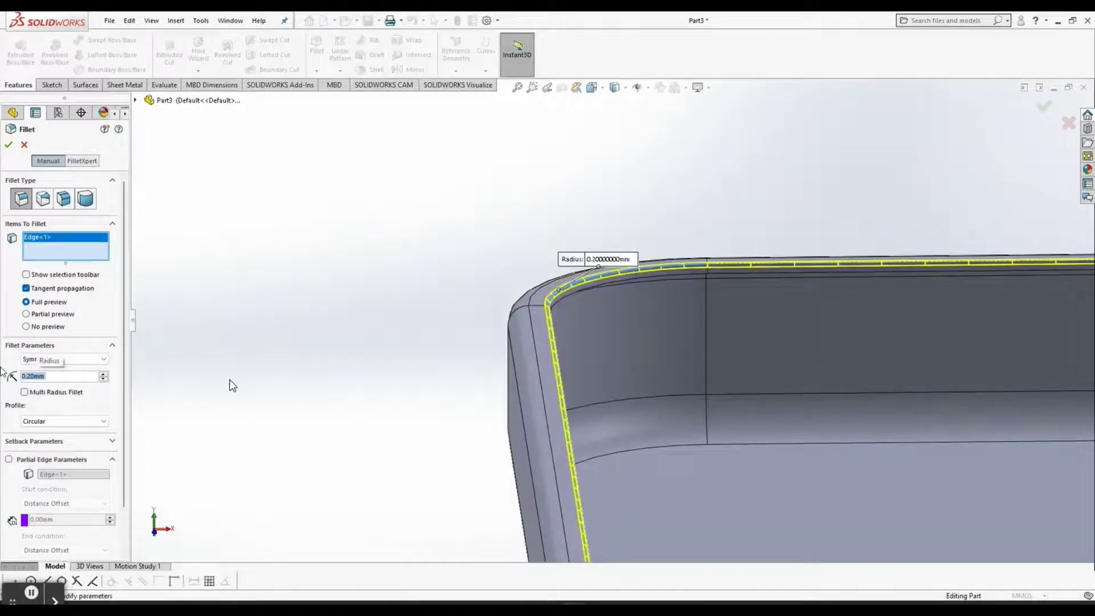
left_click(7, 140)
Add a second 0.2 mm fillet, Fillet7, on the rim's top edge
scroll(592, 255, "up", 9)
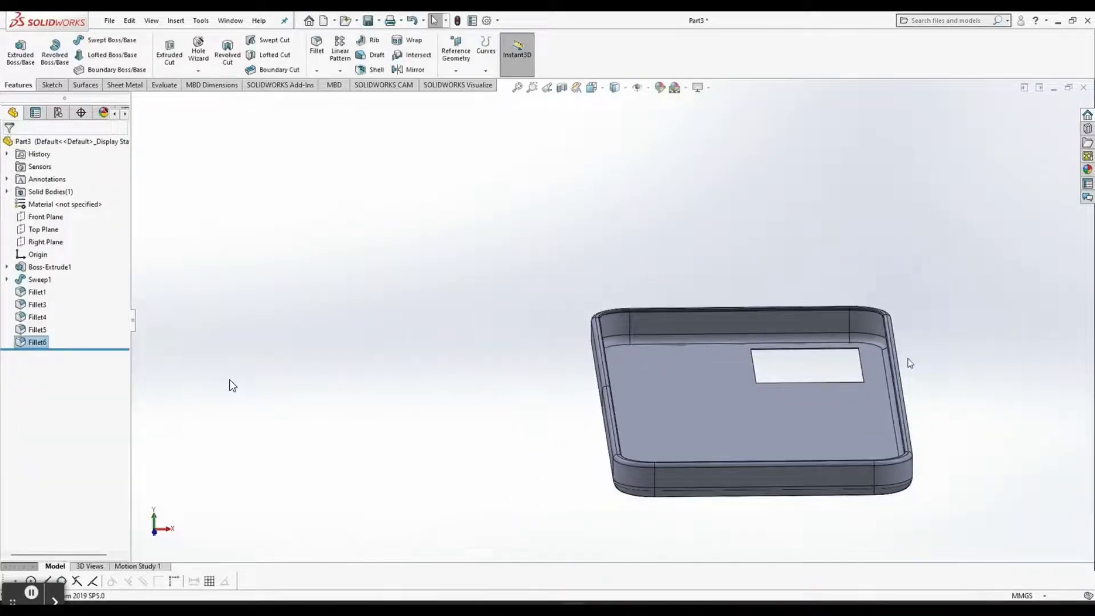
scroll(913, 355, "down", 4)
scroll(722, 321, "down", 10)
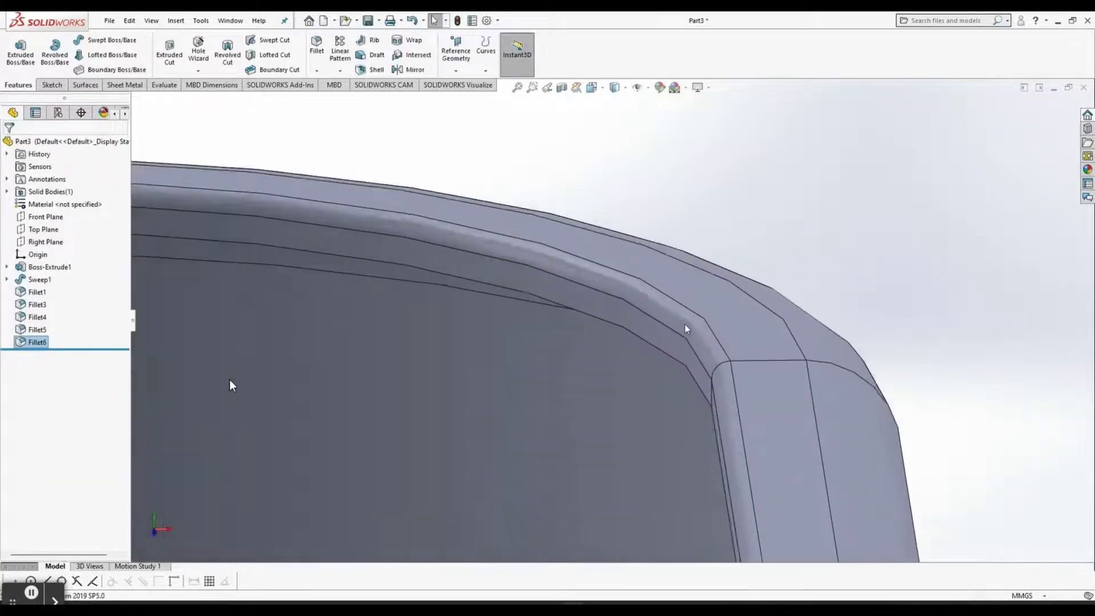
scroll(664, 311, "up", 6)
middle_click_drag(444, 258, 404, 224)
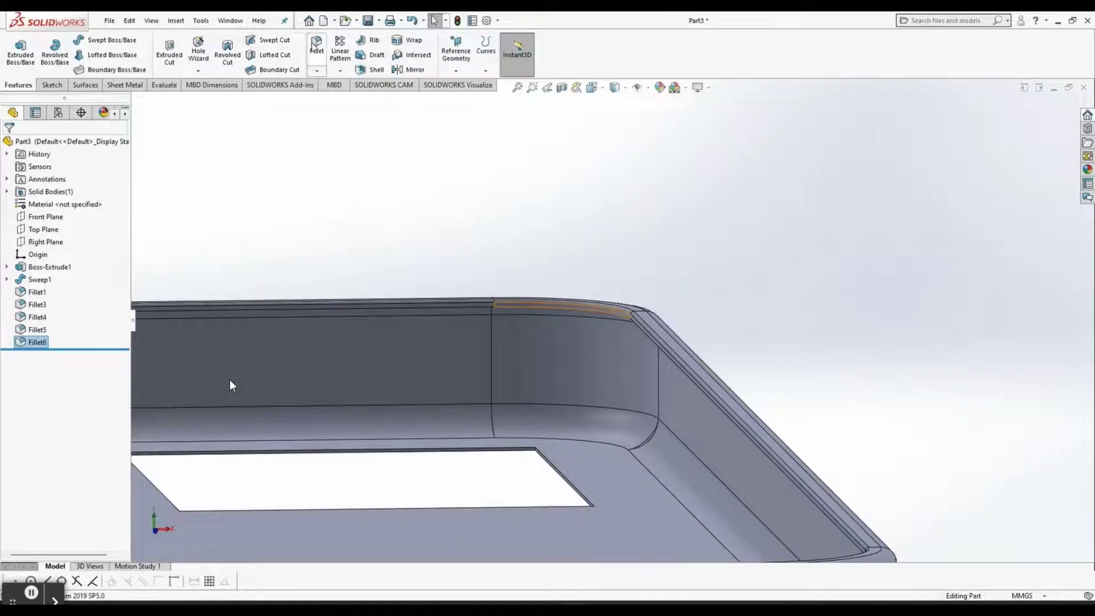
left_click(317, 46)
scroll(490, 308, "down", 3)
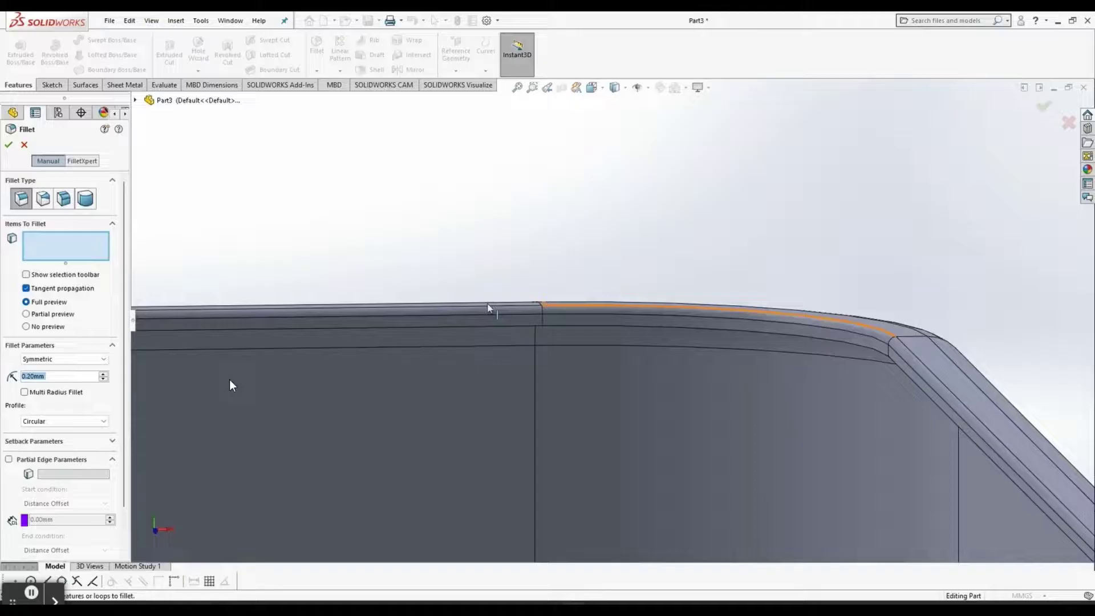
mouse_move(468, 310)
middle_mouse_down()
mouse_move(463, 291)
mouse_move(458, 302)
middle_mouse_up()
scroll(502, 336, "down", 3)
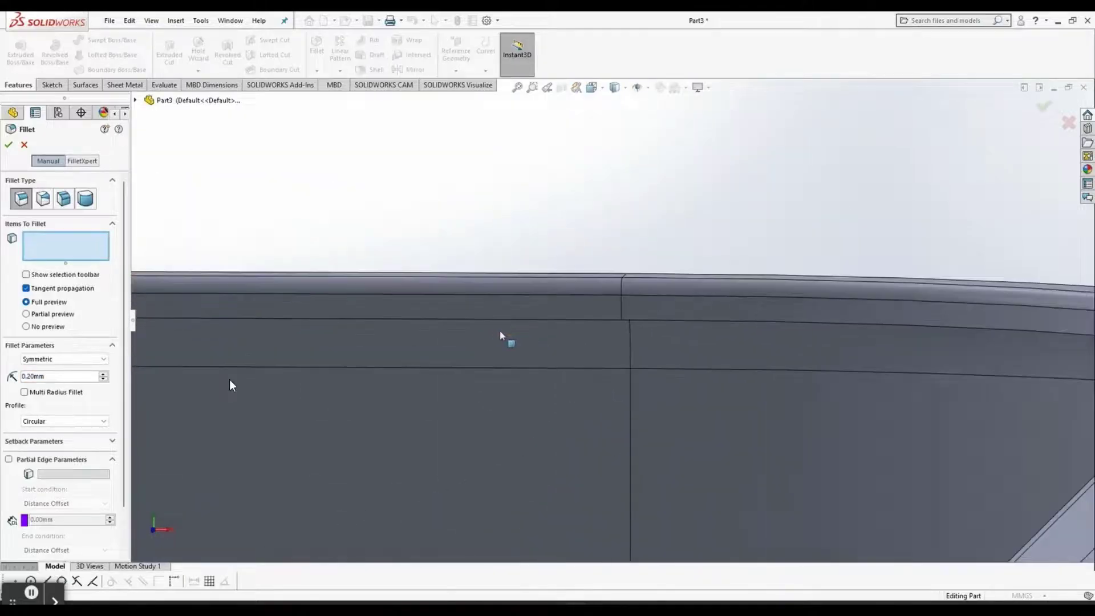
left_click(528, 319)
scroll(533, 320, "up", 2)
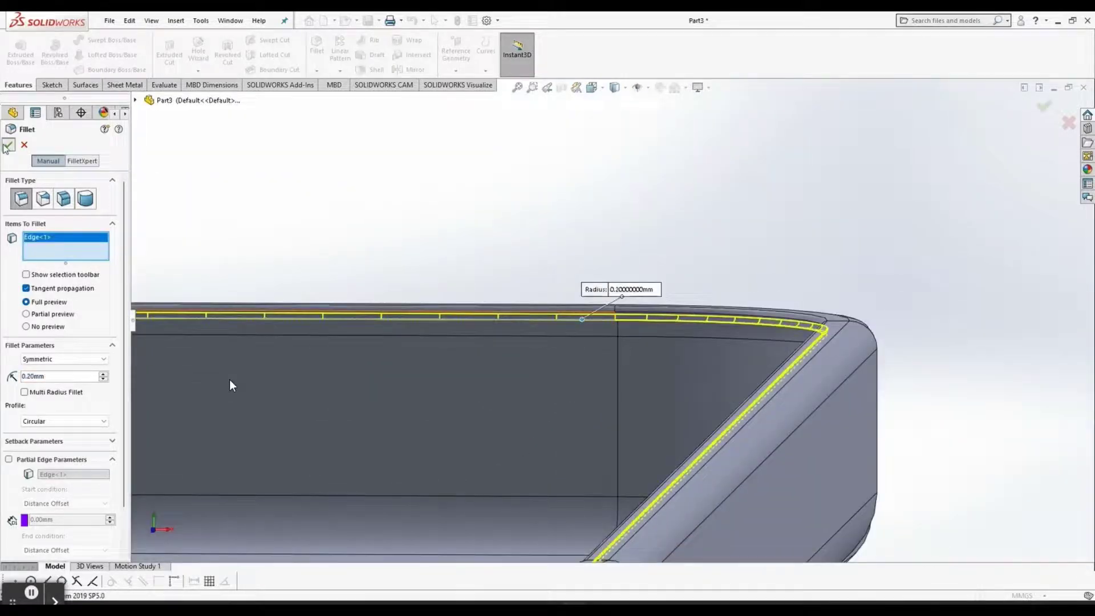
left_click(7, 148)
Turn the case over and select its bottom face
scroll(743, 339, "up", 5)
scroll(406, 271, "down", 3)
middle_click_drag(411, 277, 550, 214)
scroll(420, 299, "up", 5)
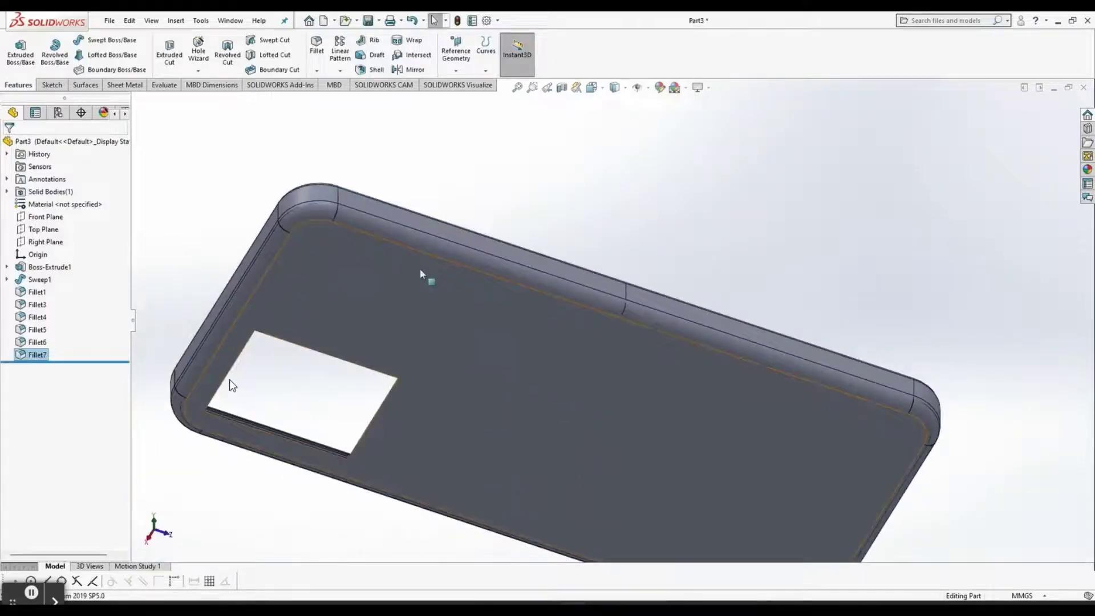
left_click(420, 273)
Sketch on the bottom face, converting the camera opening outline and offsetting it 0.20 mm
left_click(504, 279)
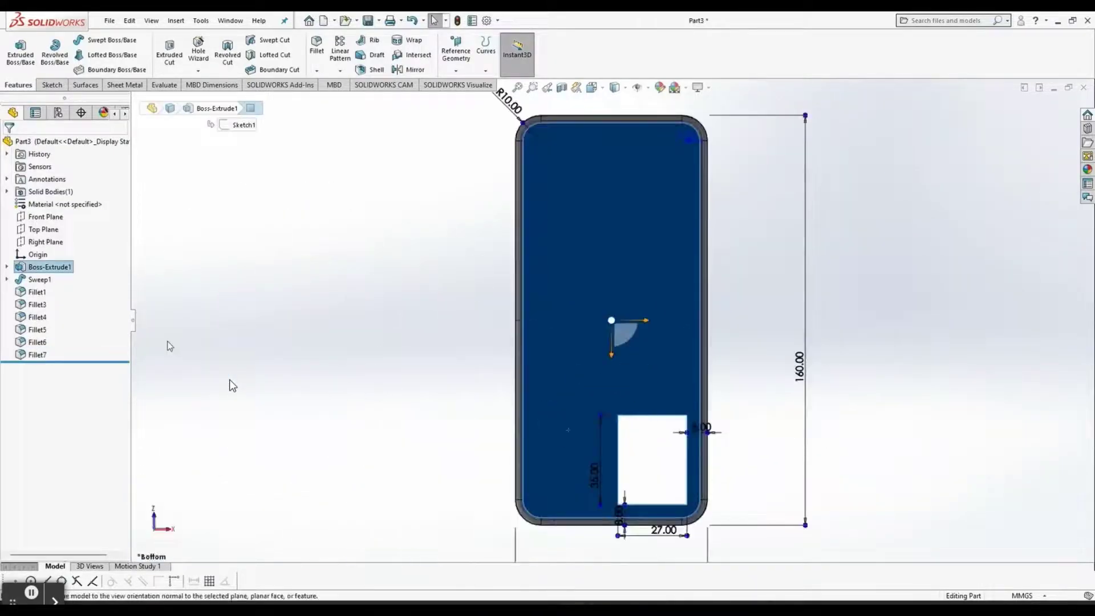
left_click(52, 84)
left_click(16, 52)
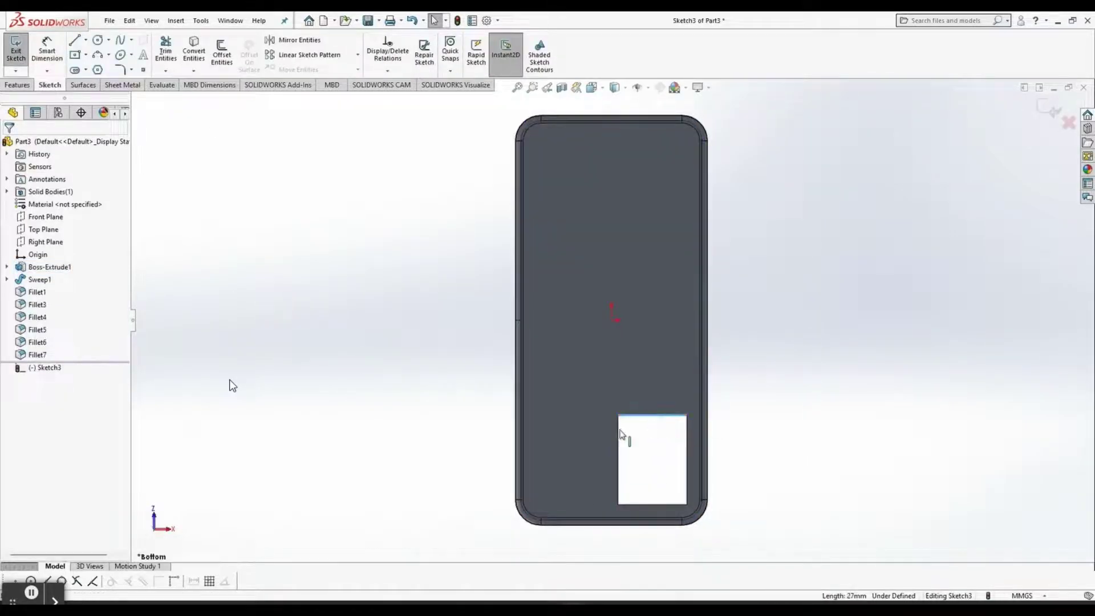
left_click(632, 505, "ctrl")
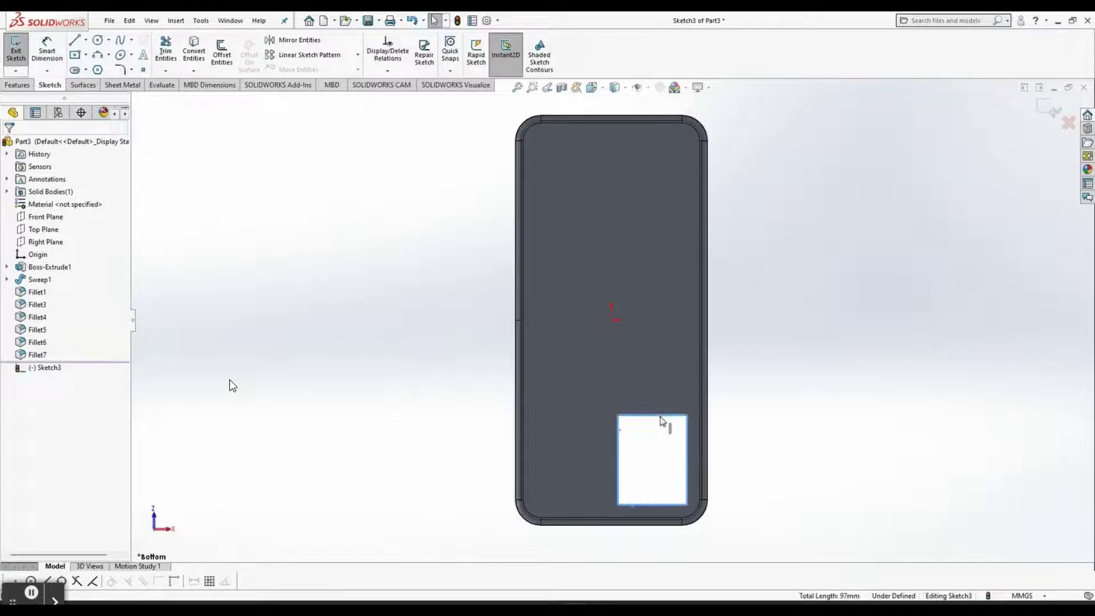
left_click(197, 53)
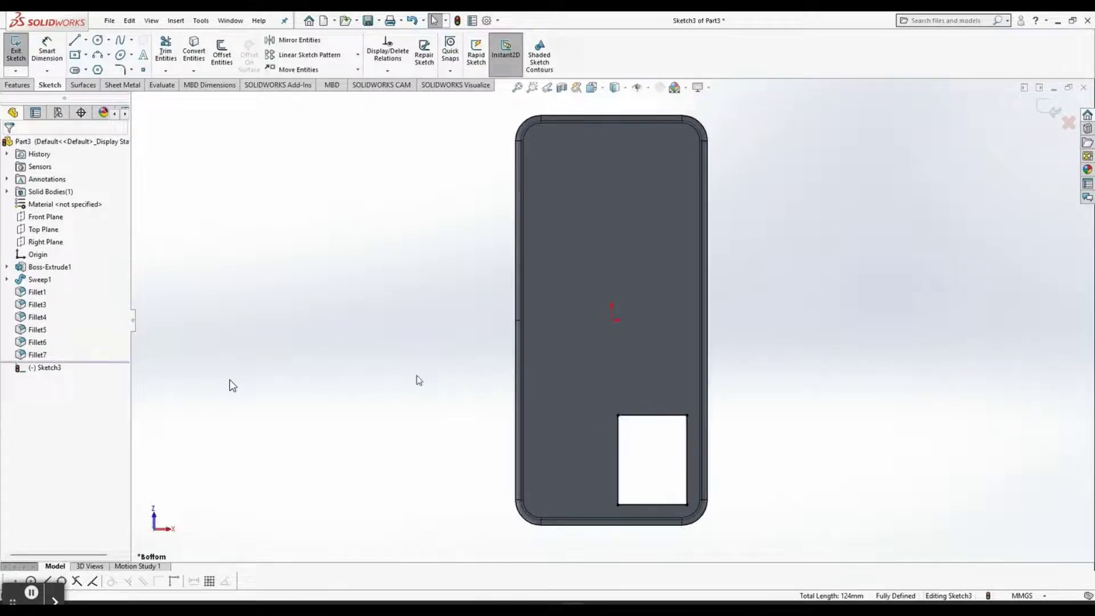
left_click(222, 53)
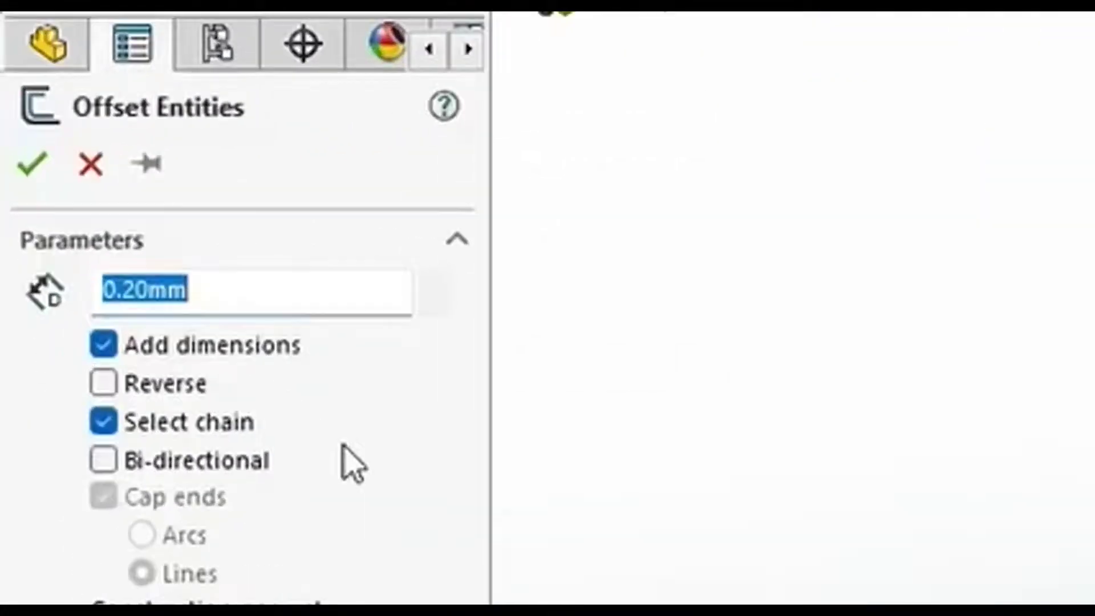
left_click(22, 198)
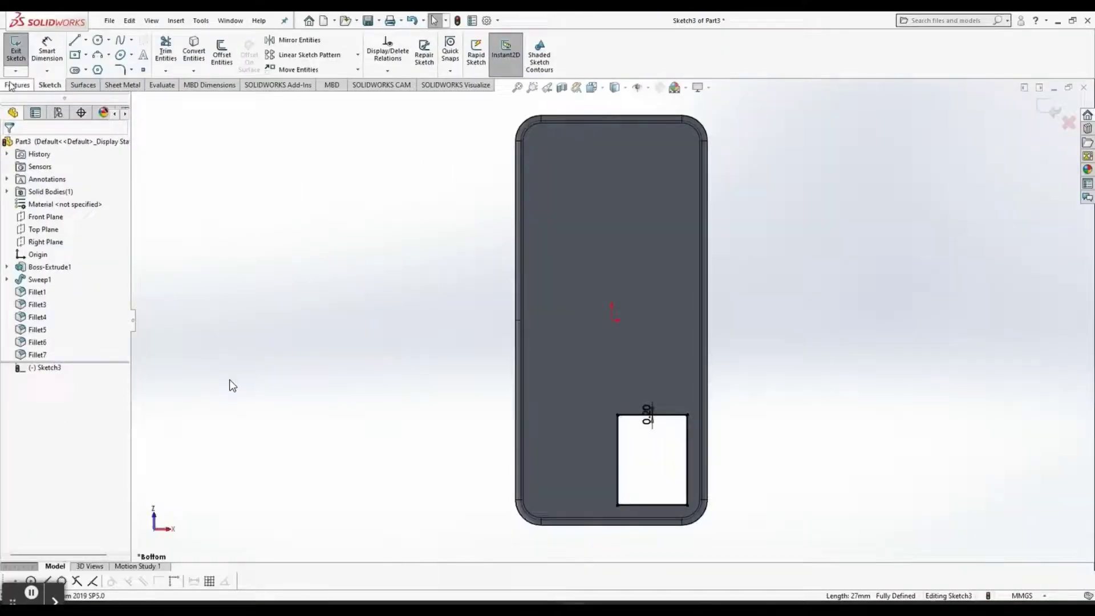
Extrude the offset outline 0.5 mm to form the camera ring
left_click(20, 50)
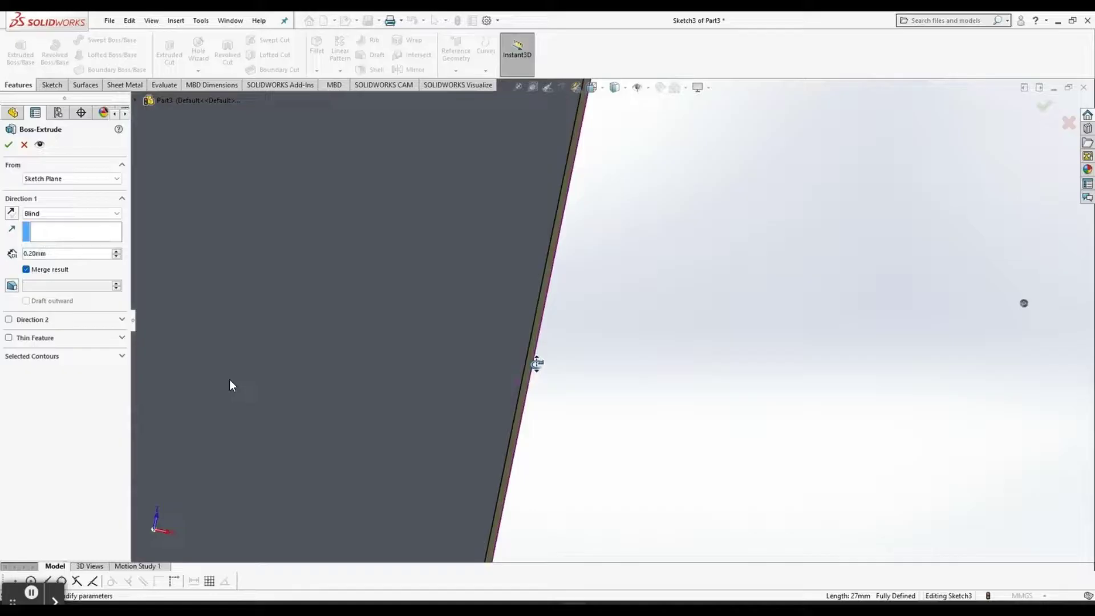
middle_click_drag(581, 542, 473, 521)
scroll(472, 521, "up", 1)
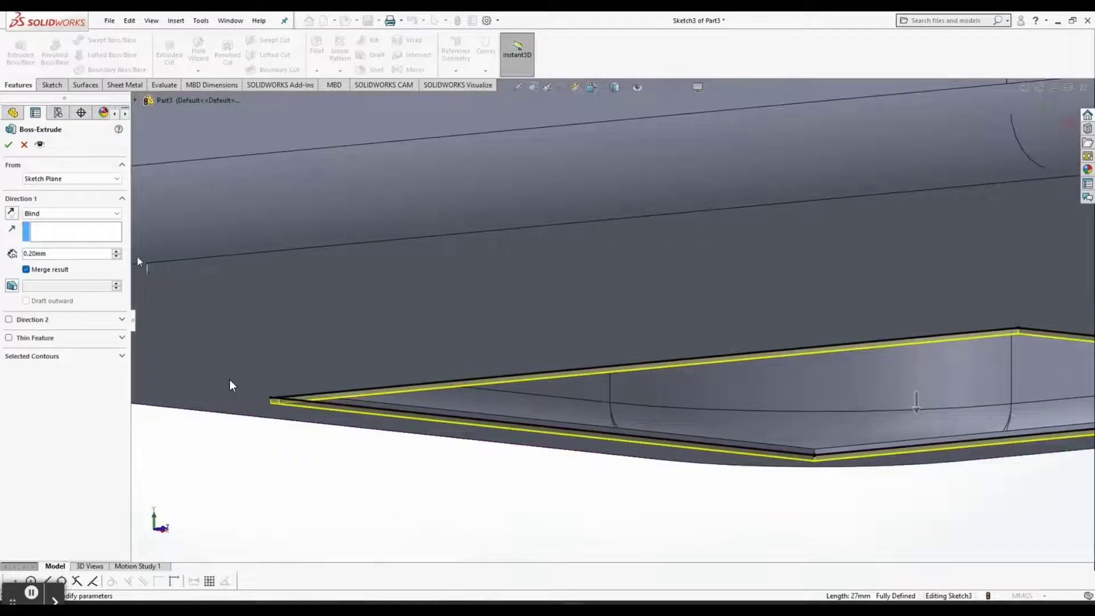
type("0.5")
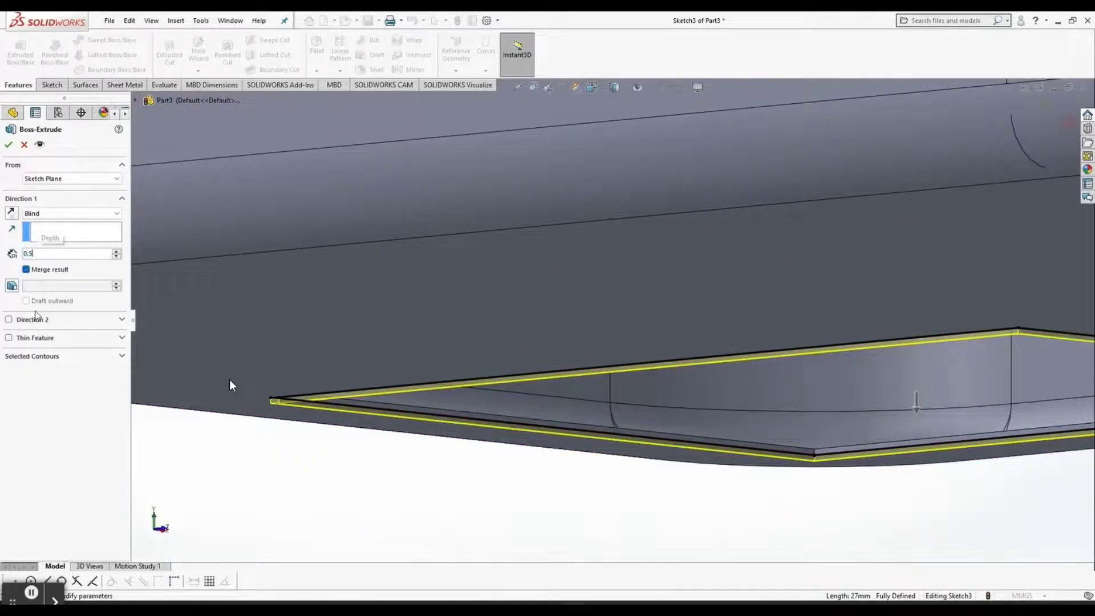
key("Return")
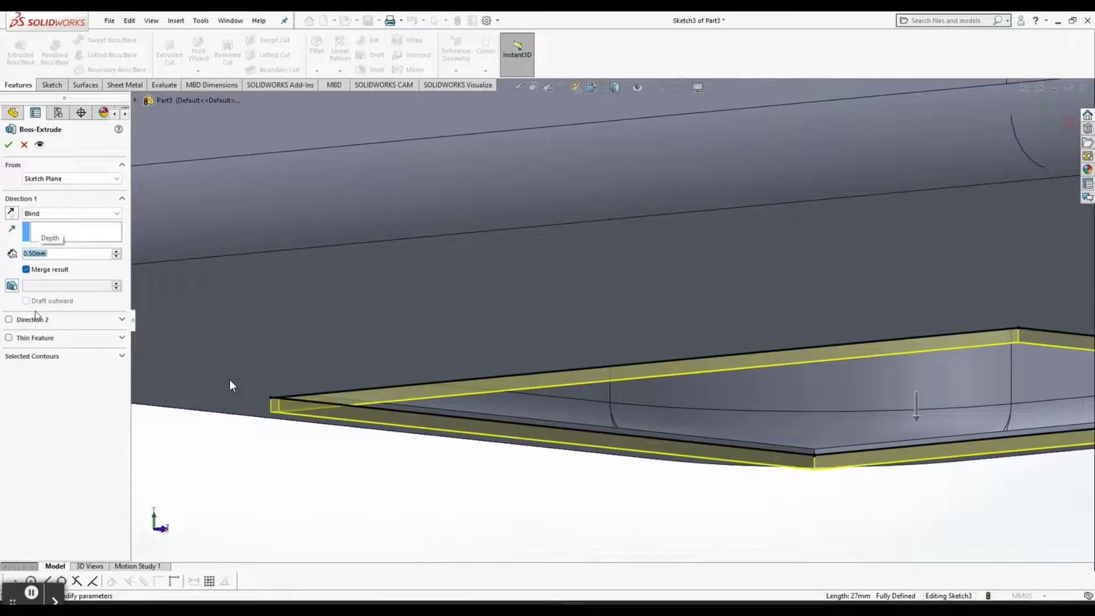
left_click(9, 144)
Start a fillet and select the first four edges of the raised camera ring
left_click(316, 45)
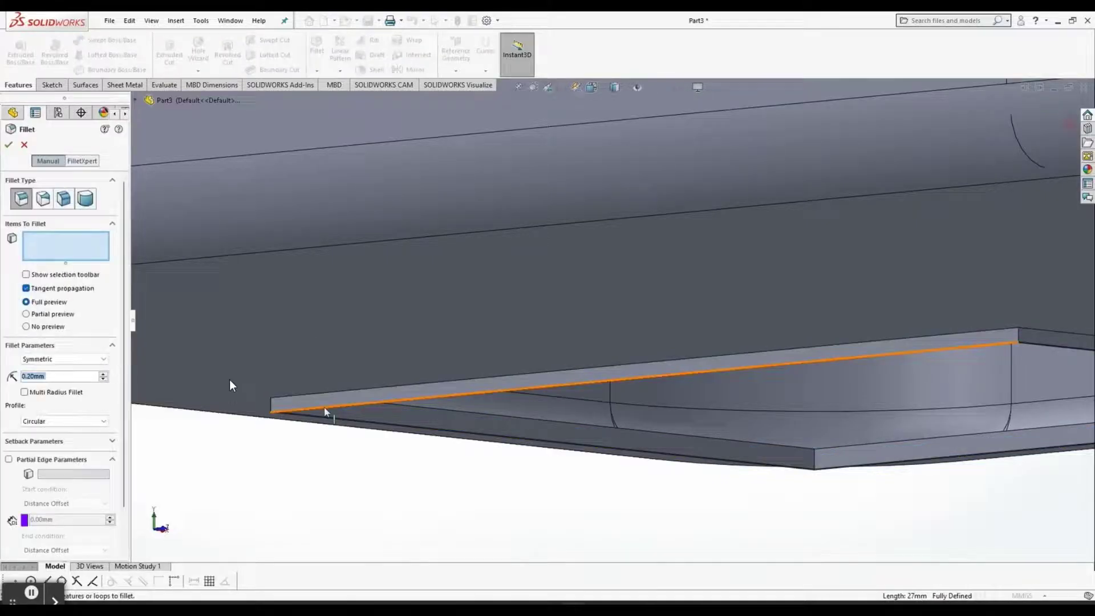
left_click(343, 392)
scroll(808, 343, "up", 4)
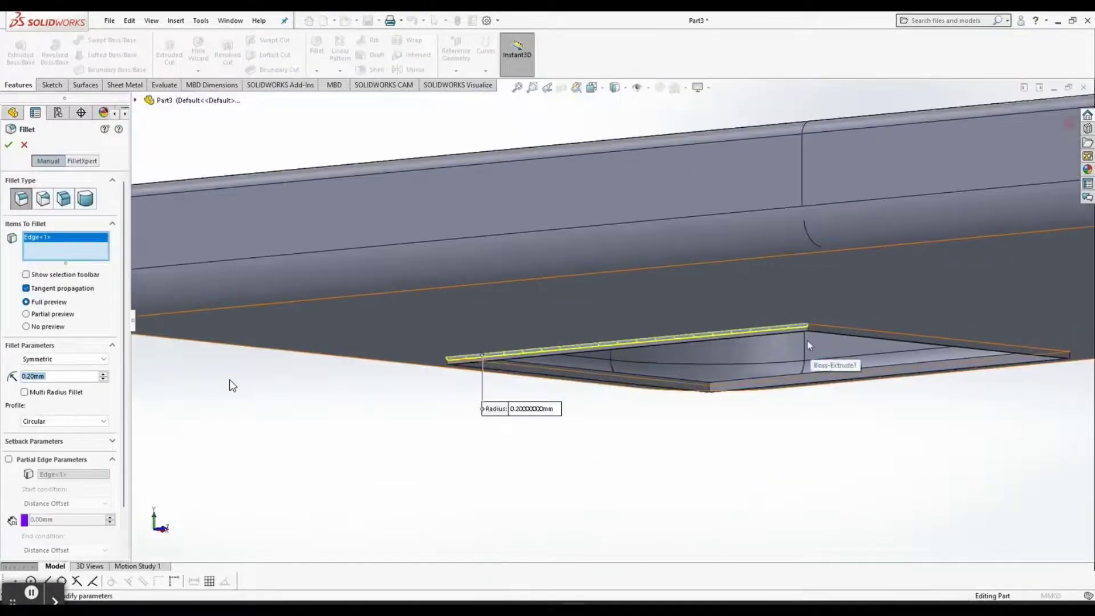
scroll(808, 346, "up", 2)
scroll(705, 378, "down", 5)
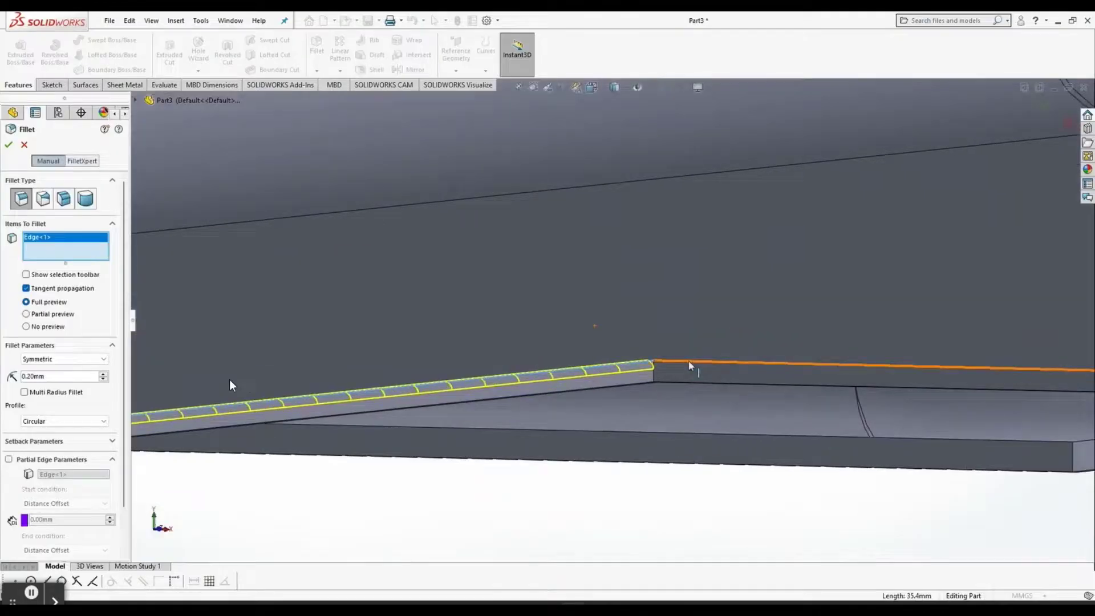
left_click(688, 362)
scroll(721, 393, "up", 5)
middle_click_drag(721, 394, 551, 370)
scroll(548, 368, "down", 5)
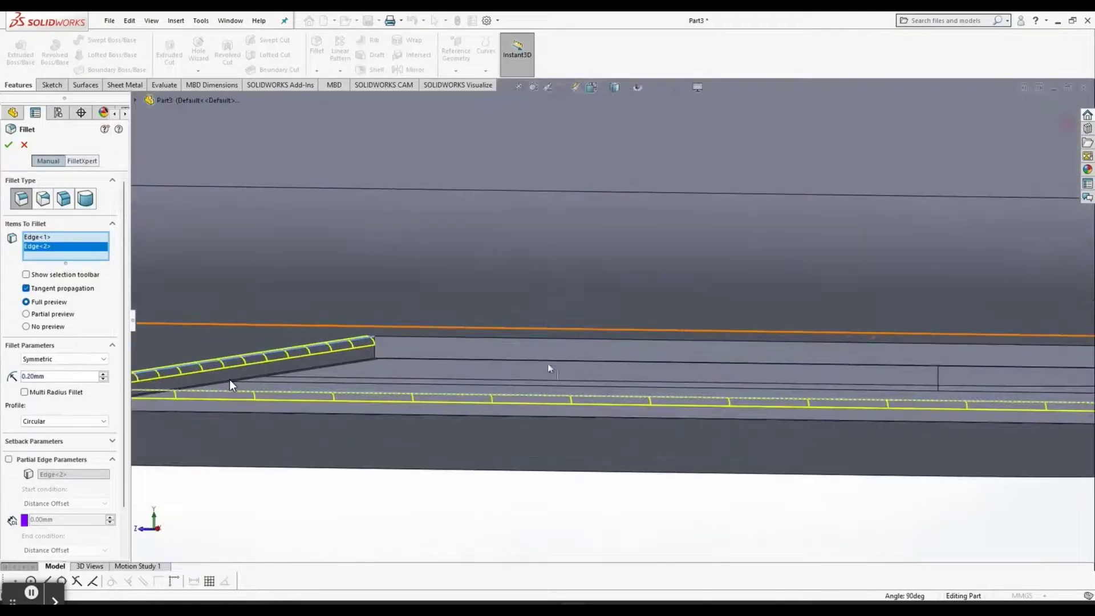
left_click(400, 337)
scroll(415, 349, "up", 4)
middle_click_drag(870, 342, 787, 308)
scroll(880, 296, "down", 4)
left_click(669, 336)
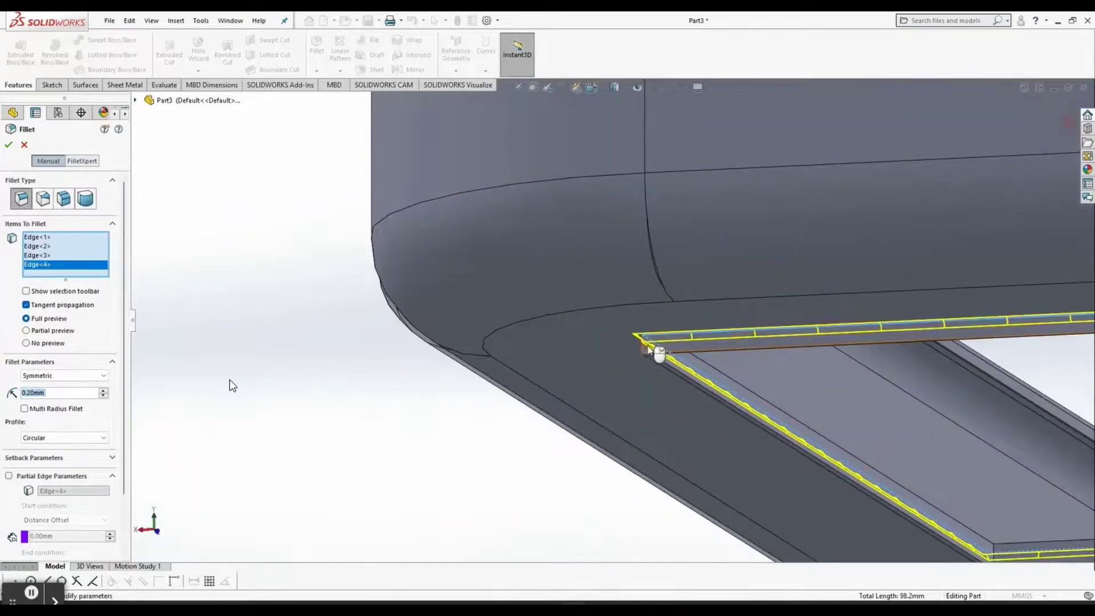
Add the remaining four camera-ring corner edges and apply the 0.20 mm fillet
left_click(649, 352)
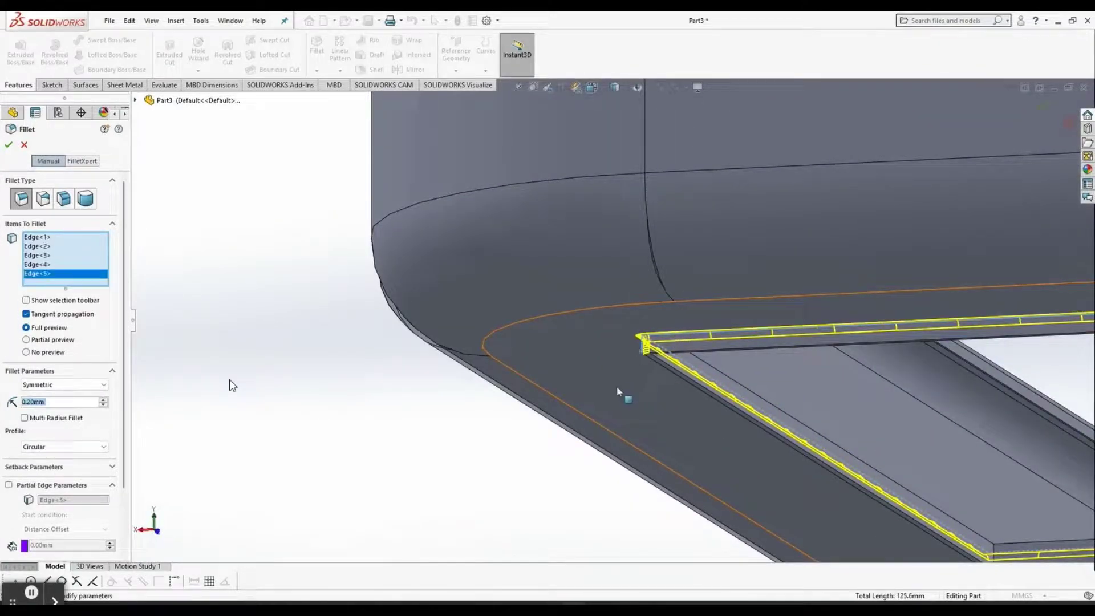
scroll(617, 391, "up", 3)
scroll(871, 348, "down", 5)
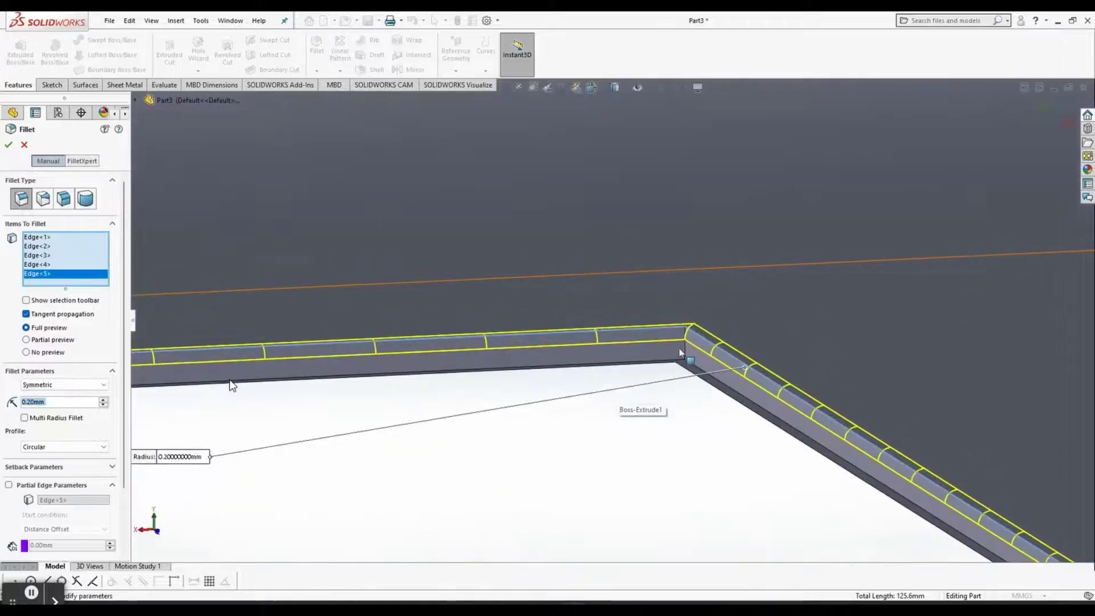
left_click(683, 347)
scroll(722, 371, "up", 5)
mouse_move(807, 434)
middle_mouse_down()
mouse_move(757, 408)
mouse_move(815, 414)
middle_mouse_up()
scroll(949, 449, "down", 6)
scroll(797, 358, "down", 3)
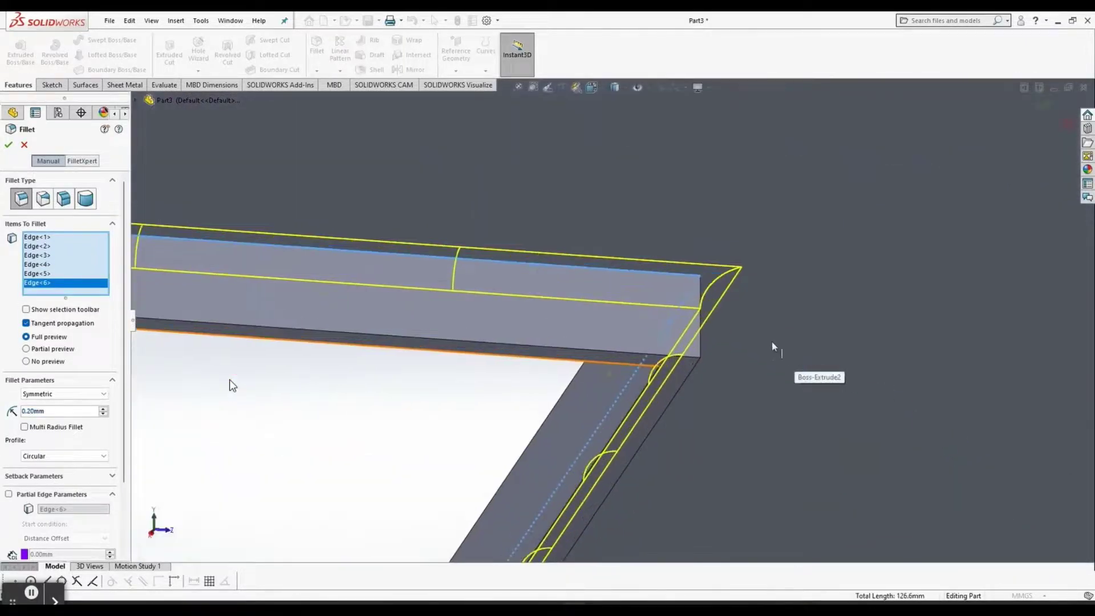
left_click(705, 341)
scroll(713, 351, "up", 3)
middle_click_drag(716, 354, 464, 398)
scroll(781, 410, "down", 6)
scroll(721, 373, "down", 5)
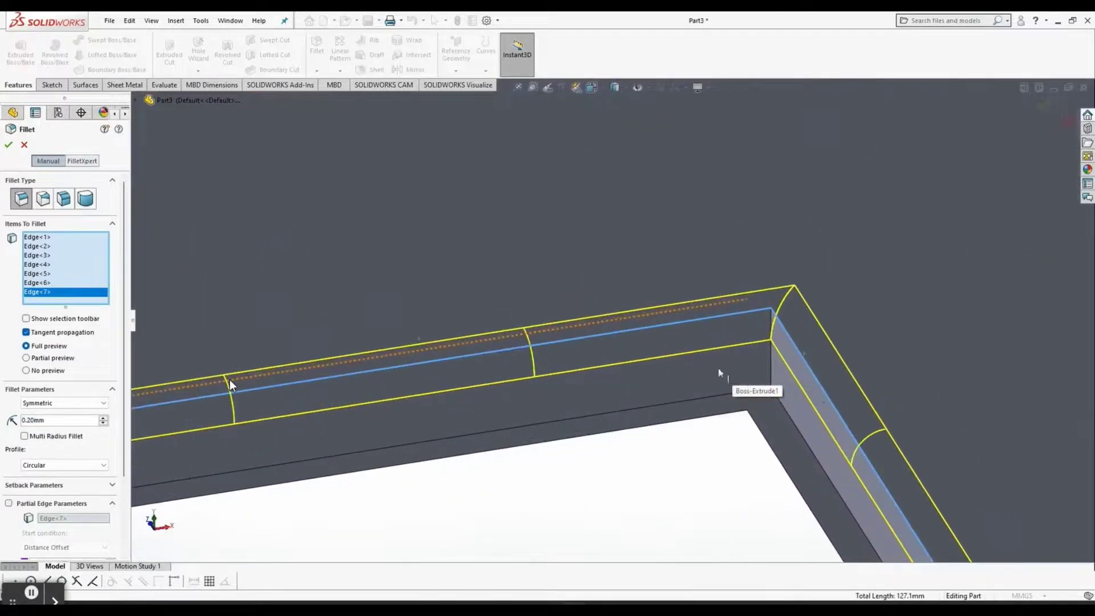
left_click(774, 366)
scroll(771, 376, "up", 3)
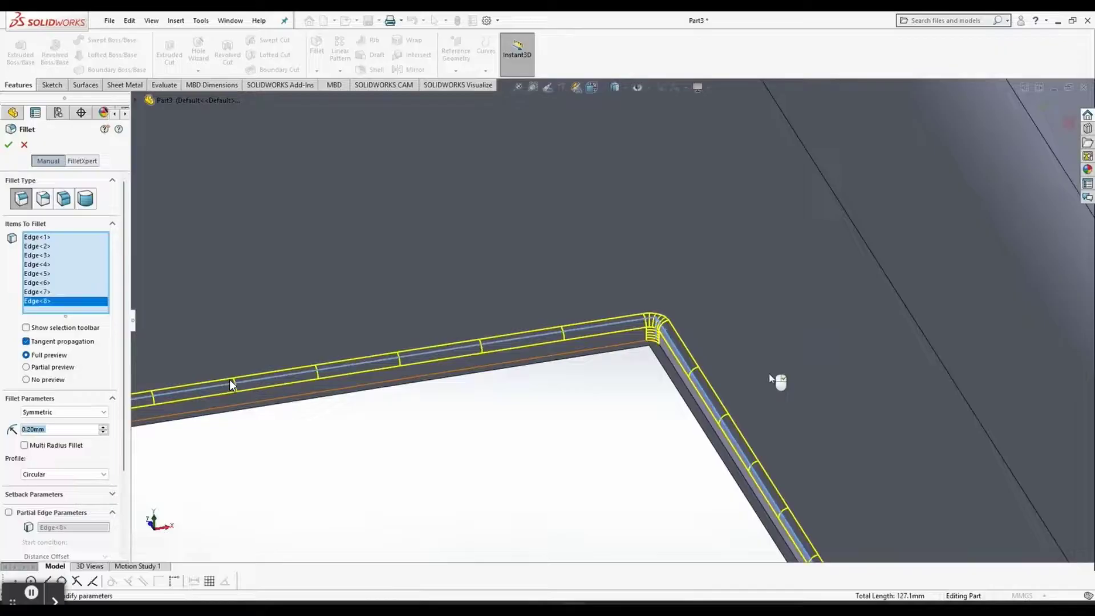
scroll(781, 416, "up", 9)
scroll(739, 472, "down", 5)
middle_click_drag(626, 440, 655, 279)
scroll(655, 279, "up", 4)
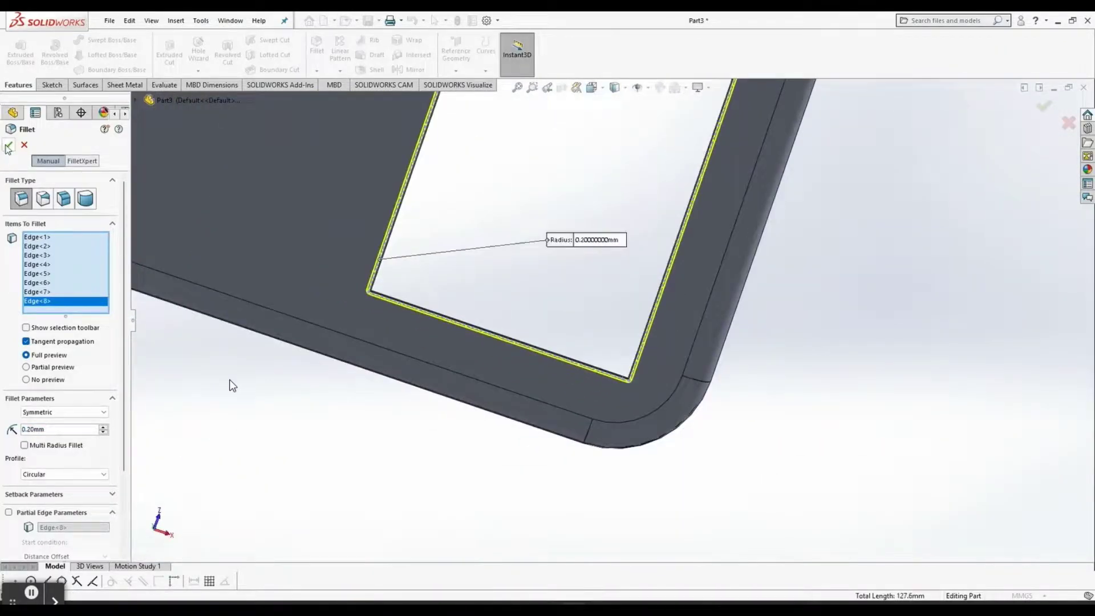
left_click(6, 146)
scroll(605, 328, "up", 6)
middle_click_drag(596, 223, 610, 153)
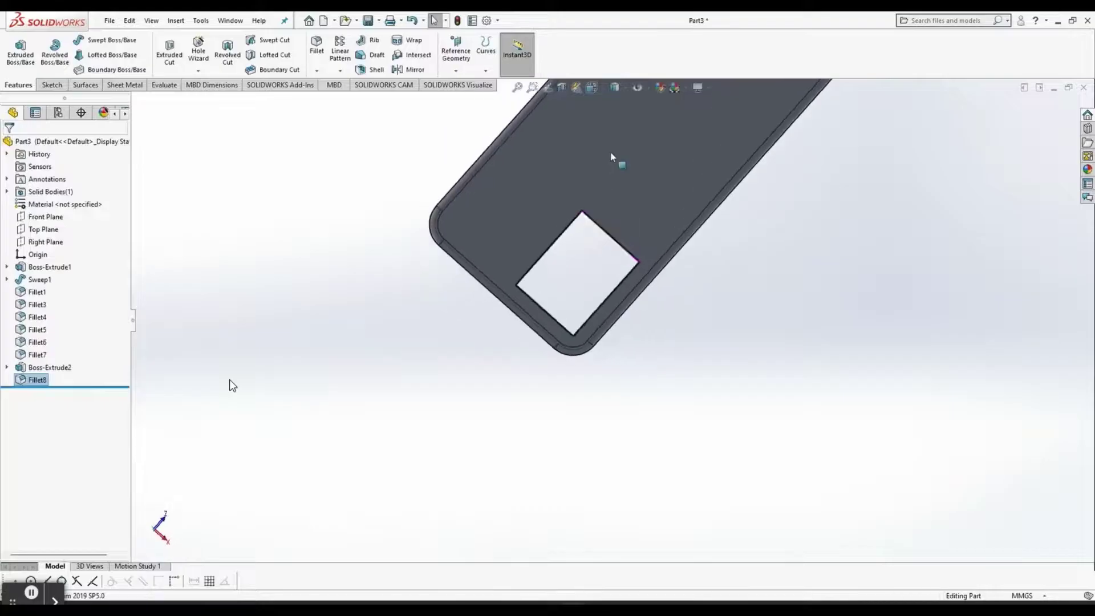
scroll(586, 198, "down", 6)
middle_click_drag(584, 298, 539, 225)
scroll(538, 218, "up", 4)
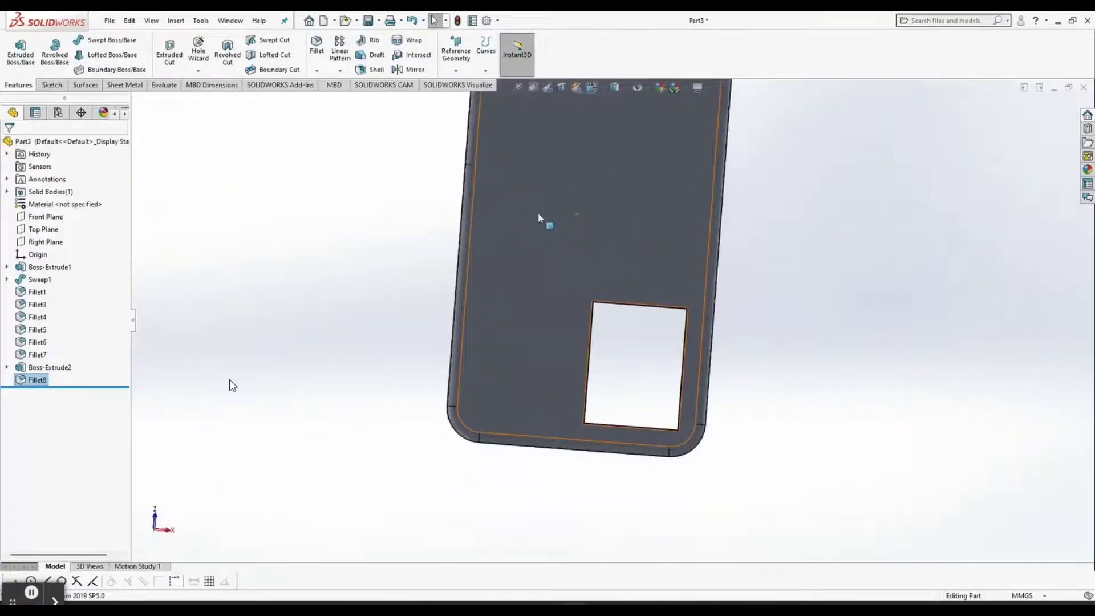
scroll(538, 218, "up", 1)
middle_click_drag(476, 324, 504, 329)
scroll(492, 250, "down", 4)
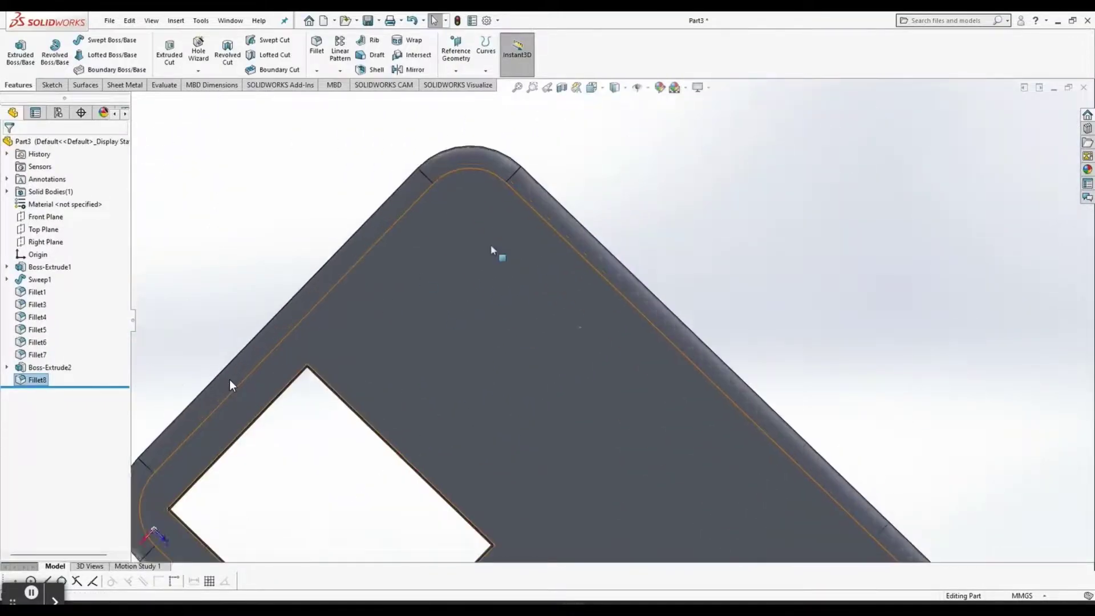
scroll(491, 250, "up", 1)
middle_click_drag(491, 250, 381, 477)
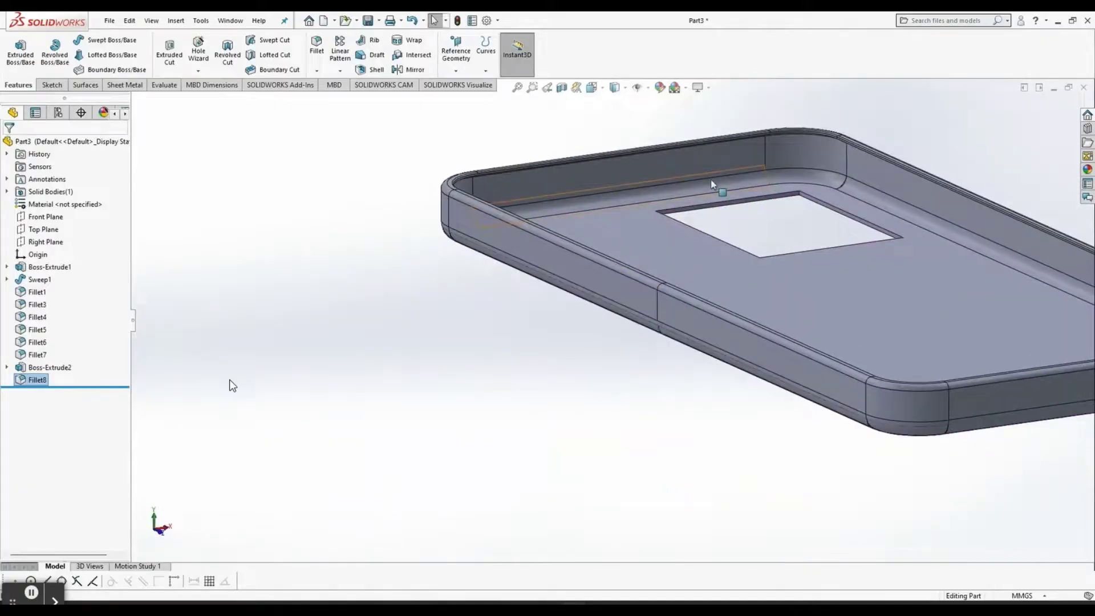
scroll(1005, 300, "up", 5)
middle_click_drag(912, 268, 720, 412)
scroll(614, 420, "down", 5)
scroll(634, 341, "up", 5)
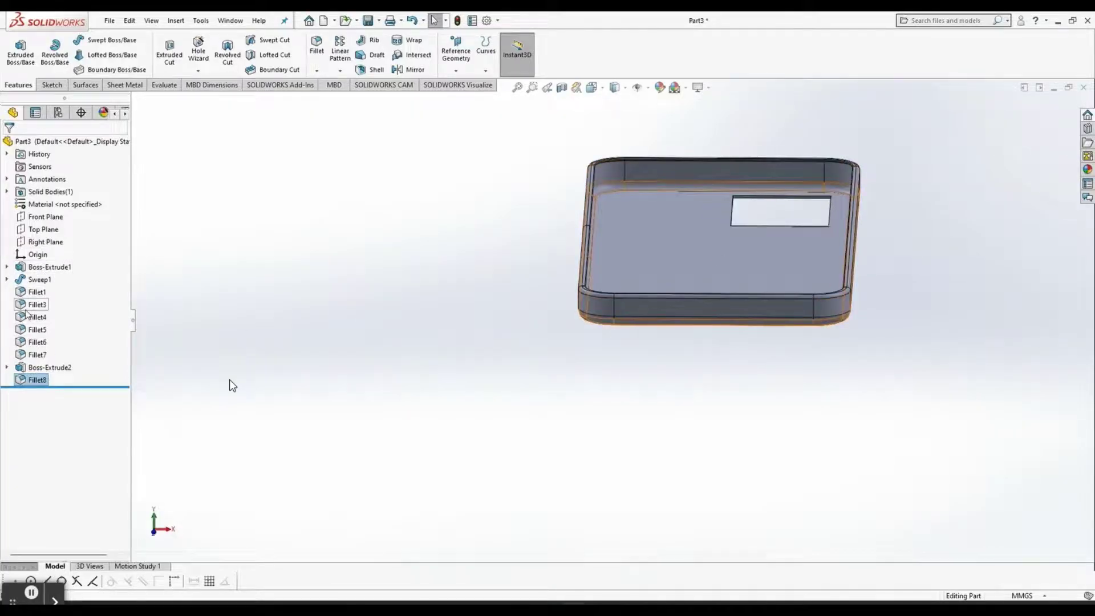
left_click(40, 280)
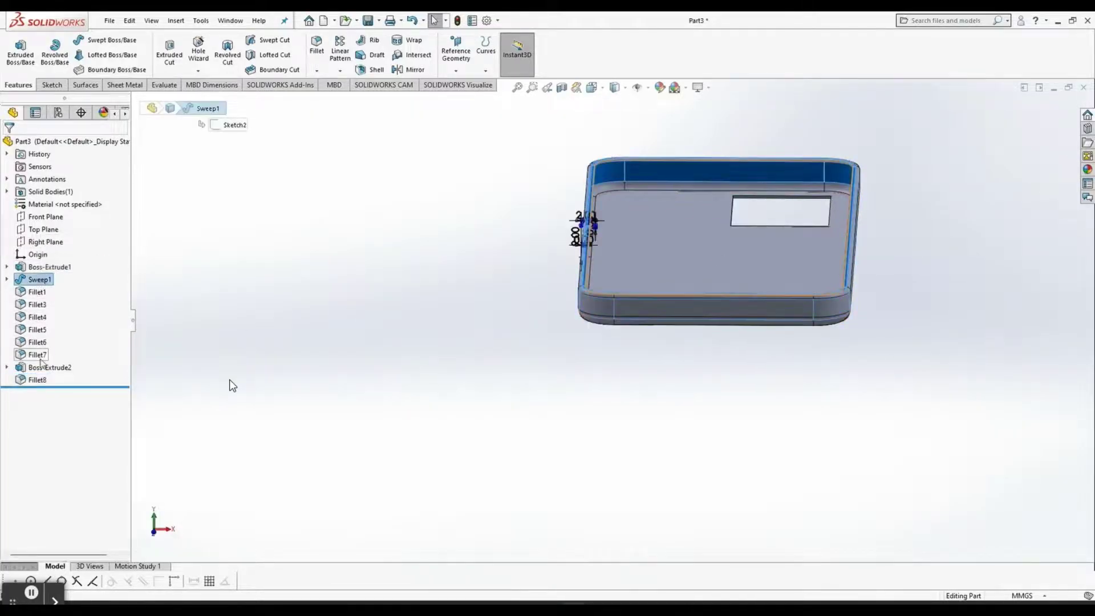
Select the fillet features, Boss-Extrude2 and Fillet8 together in the feature tree
left_click(37, 304, "ctrl")
left_click(37, 317, "ctrl")
left_click(37, 330, "ctrl")
left_click(37, 342, "ctrl")
left_click(34, 355, "ctrl")
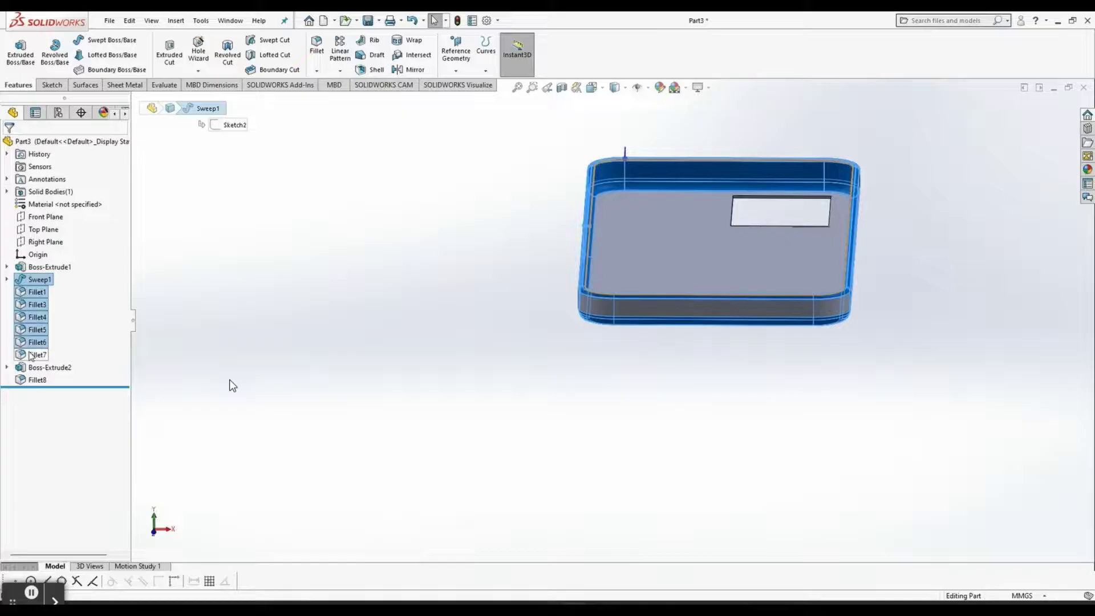
left_click(32, 367, "ctrl")
left_click(30, 380, "ctrl")
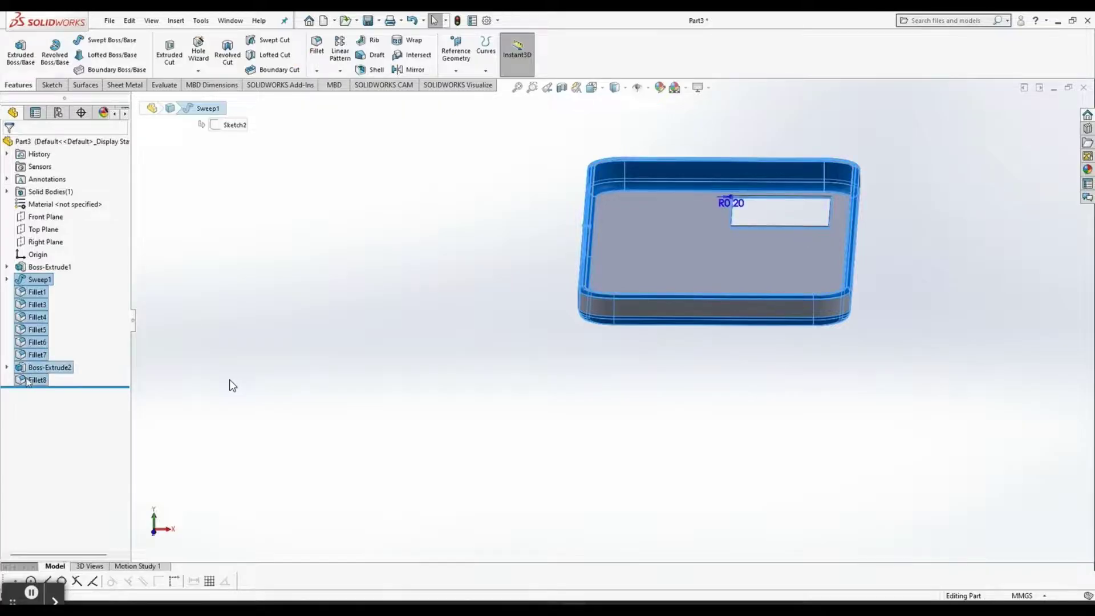
Show the Plastic appearances in the Appearances, Scenes and Decals library, then orbit the case upright
left_click(1088, 169)
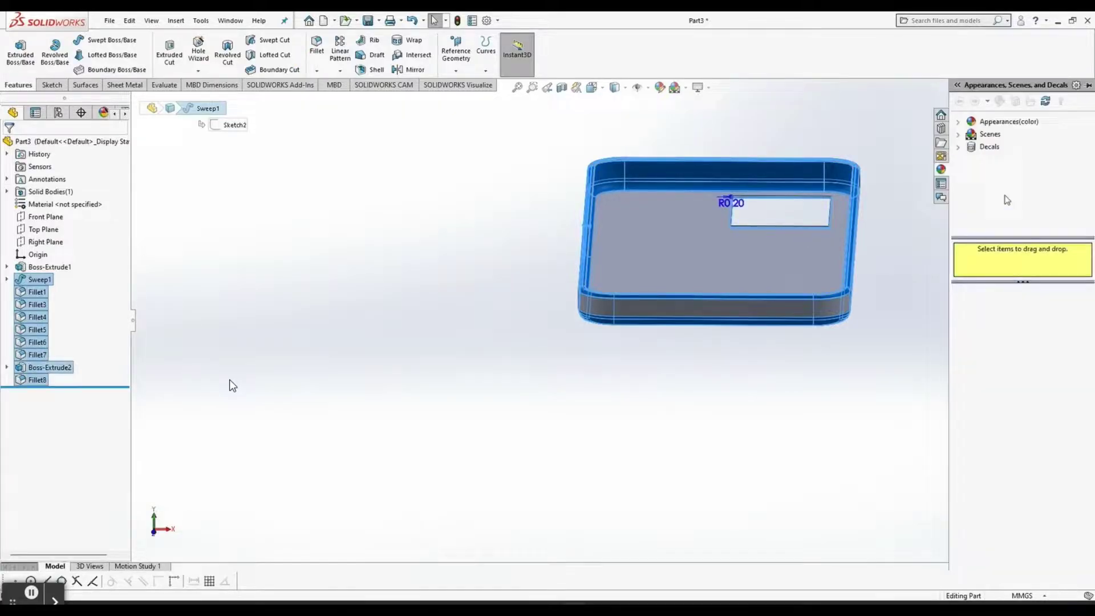
left_click(958, 122)
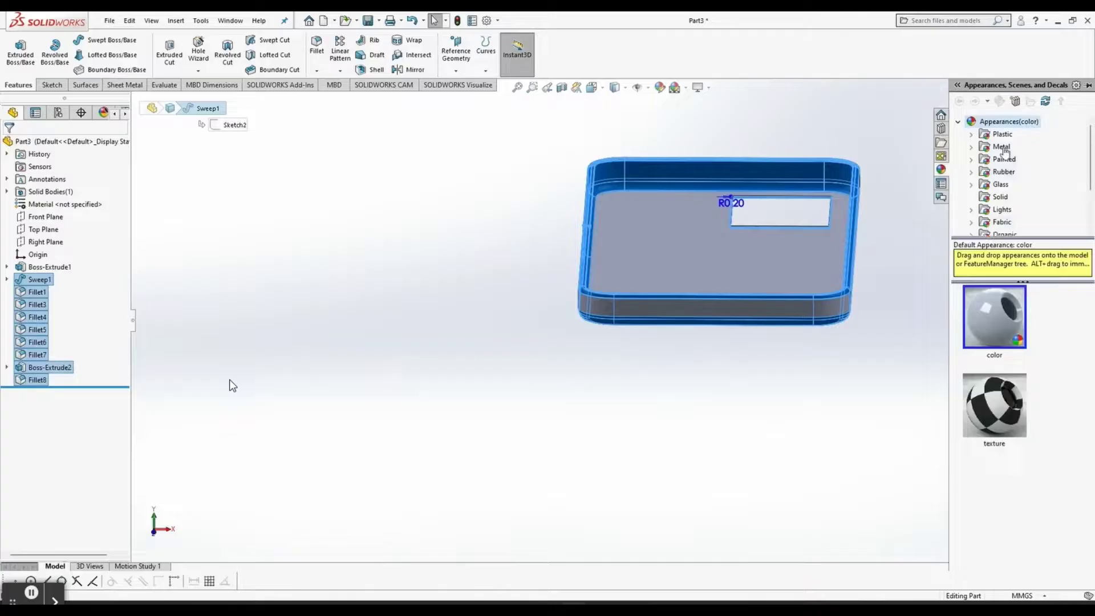
left_click(993, 135)
left_click(505, 217)
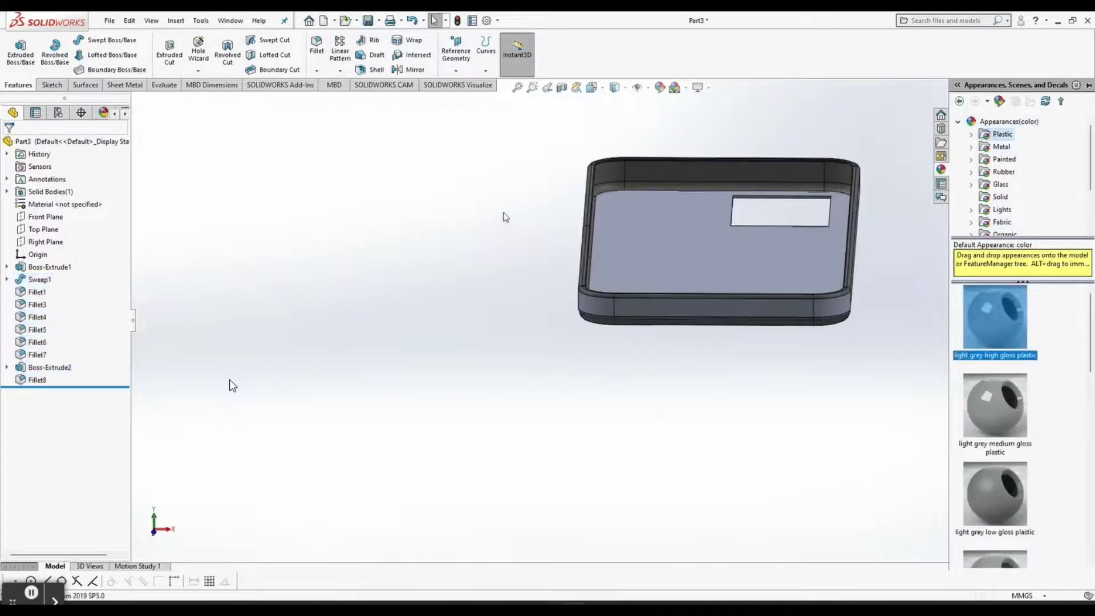
middle_click_drag(436, 341, 547, 277)
Fit the whole case in view and bring up the File menu's Save command
key("f")
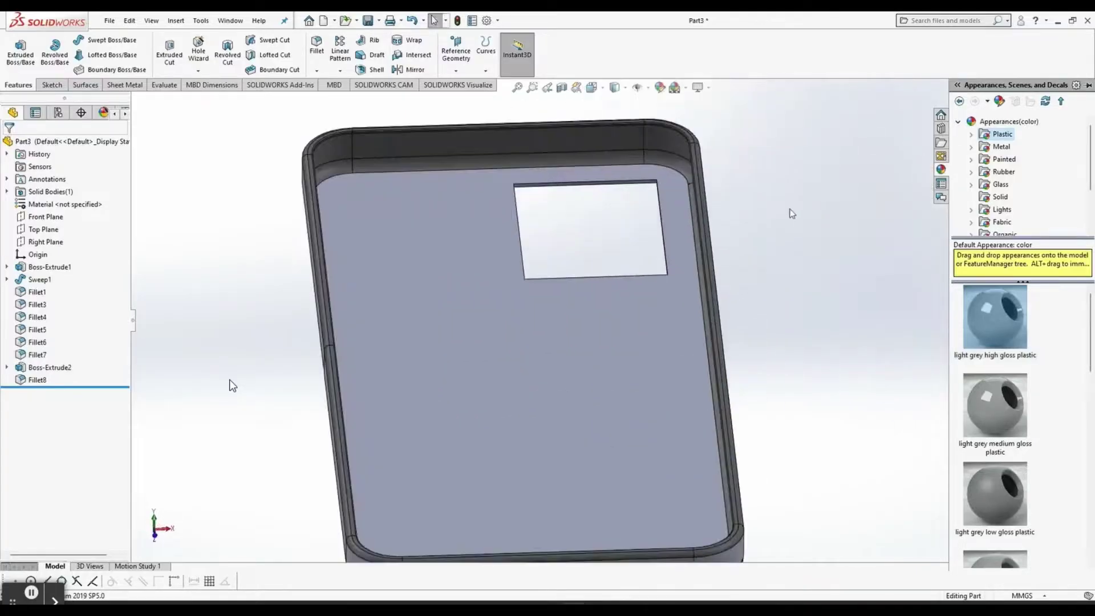
left_click(110, 21)
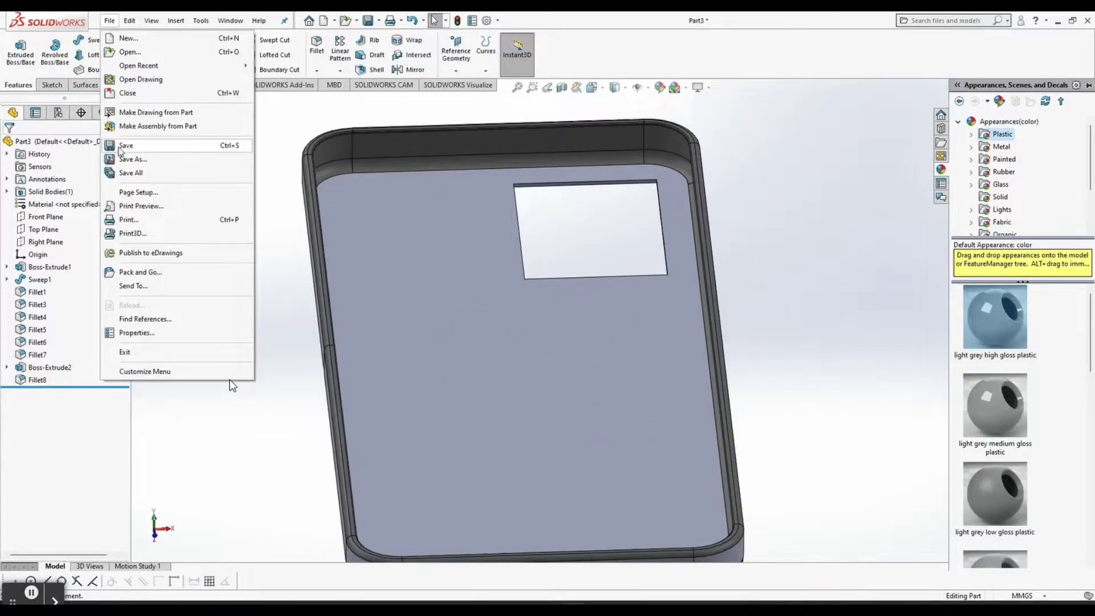
left_click(901, 589)
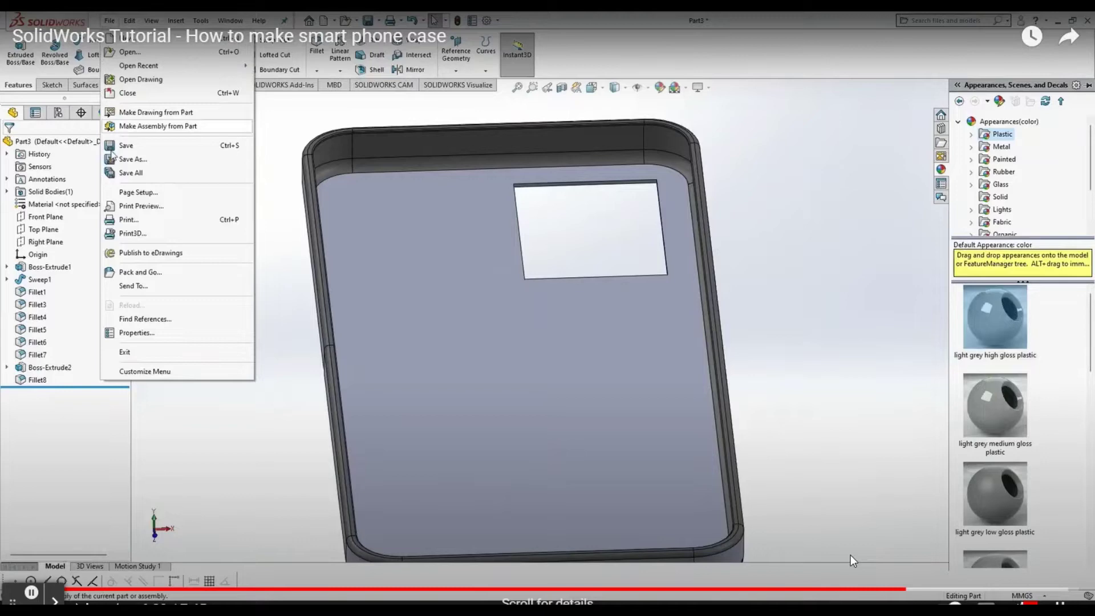
left_click(850, 555)
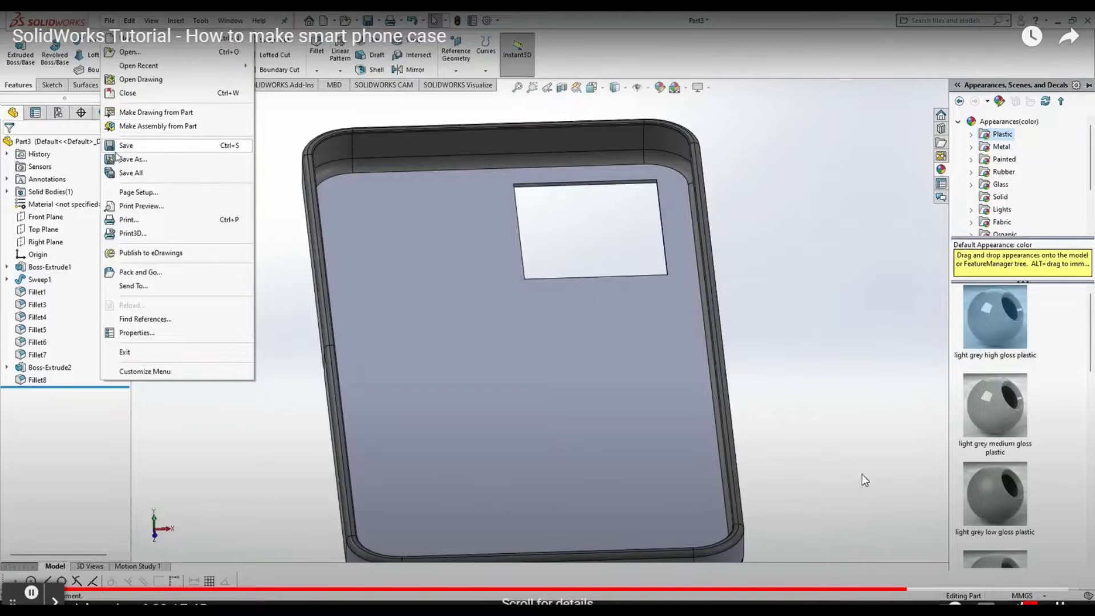